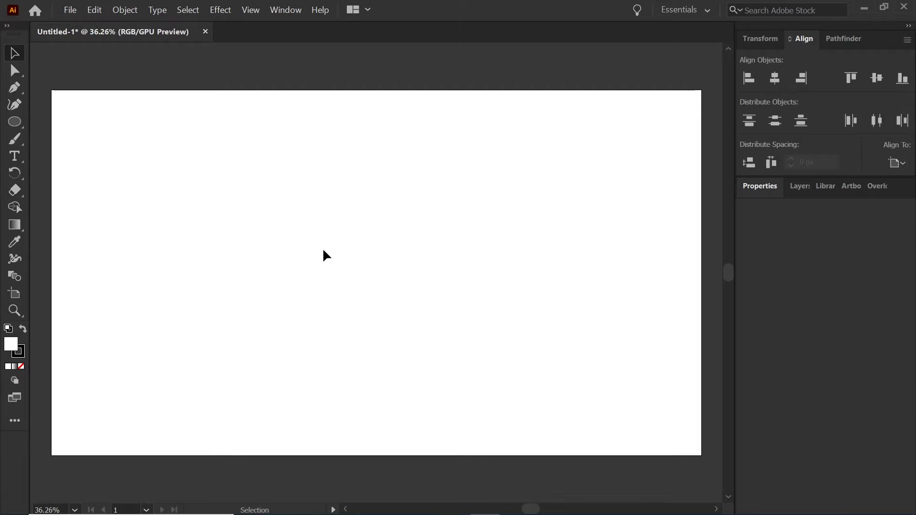
Draw a circle about 494 px in diameter outward from the centre of the artboard and select it.
key("o")
key("l")
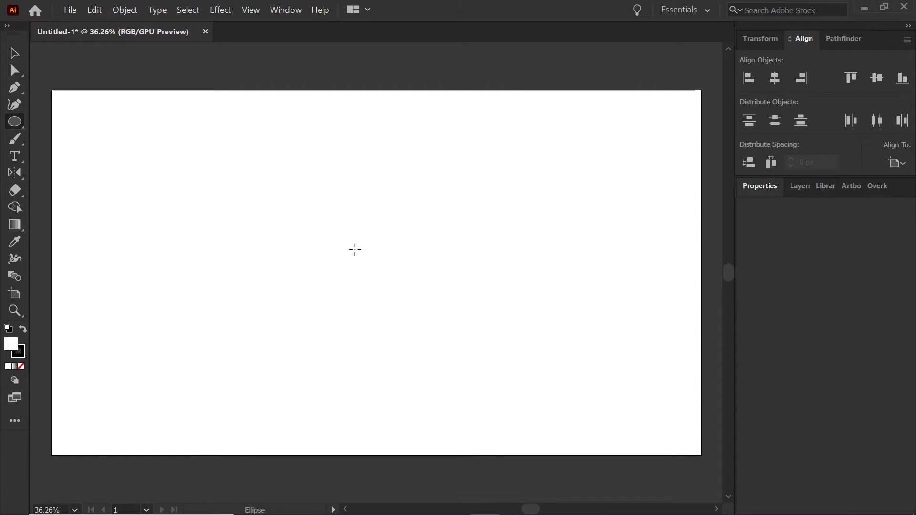
left_click_drag(374, 273, 459, 335)
key("v")
left_click_drag(517, 183, 244, 360)
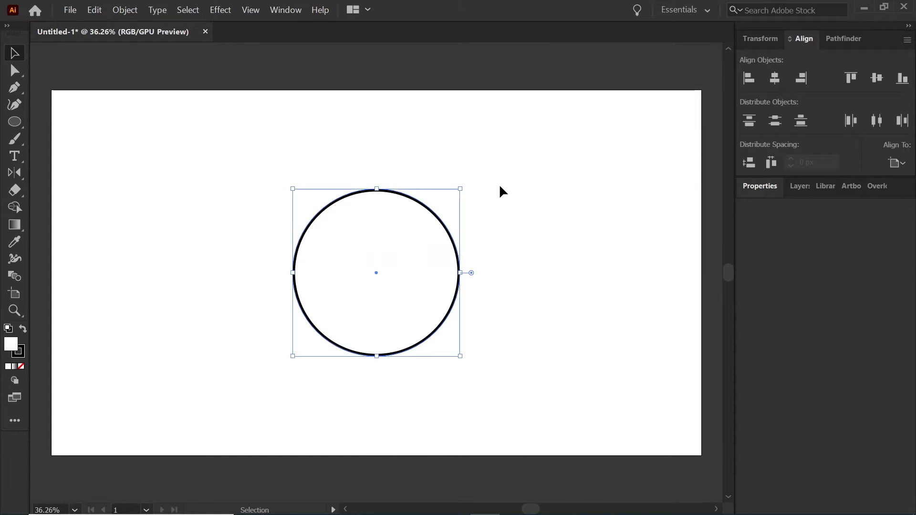
Examine the alignment target options and the circle's transform and appearance properties.
left_click(897, 162)
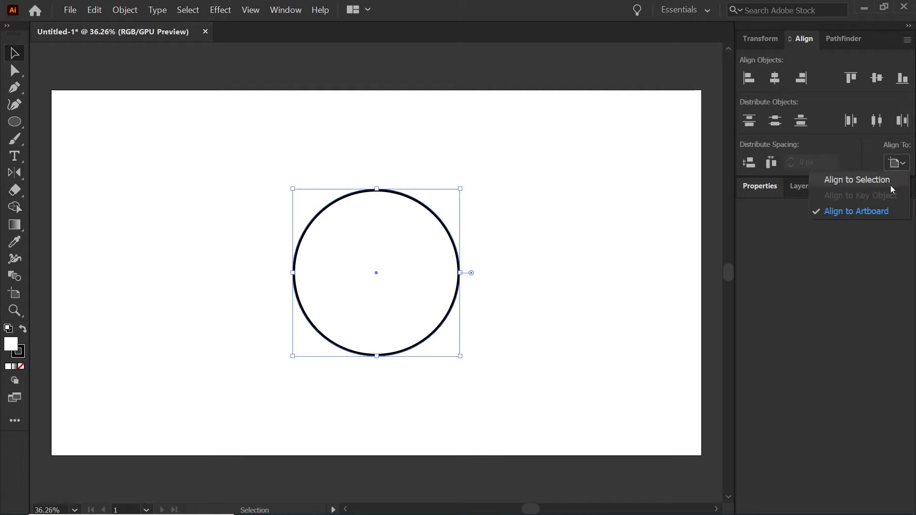
left_click(891, 186)
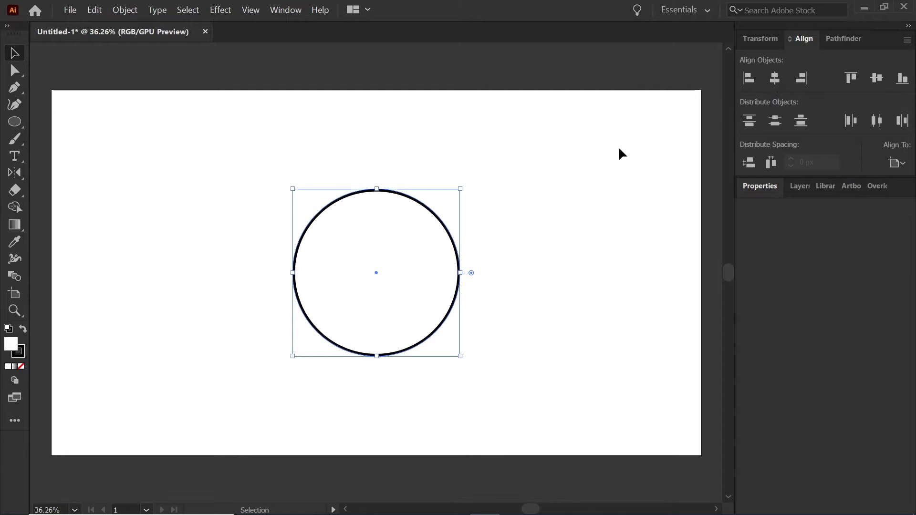
left_click(762, 41)
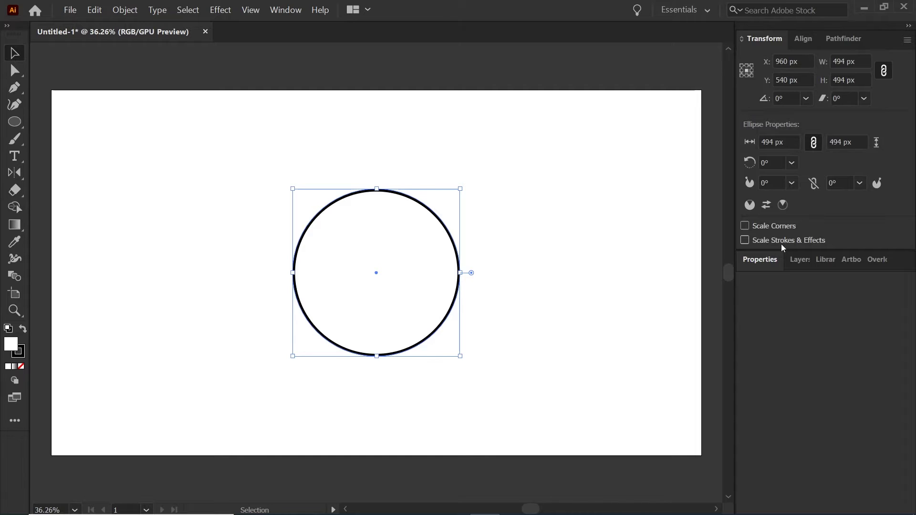
left_click(759, 263)
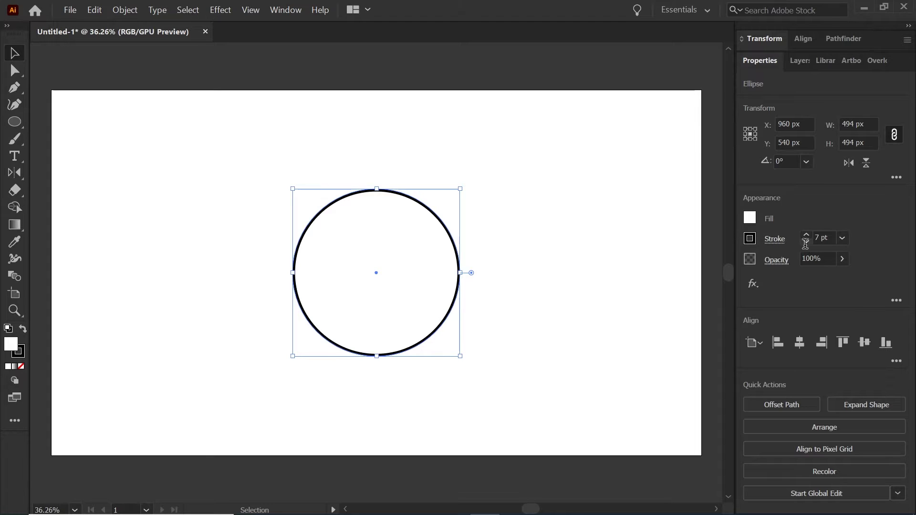
Duplicate the circle in place directly on top of the original.
left_click_drag(496, 208, 220, 360)
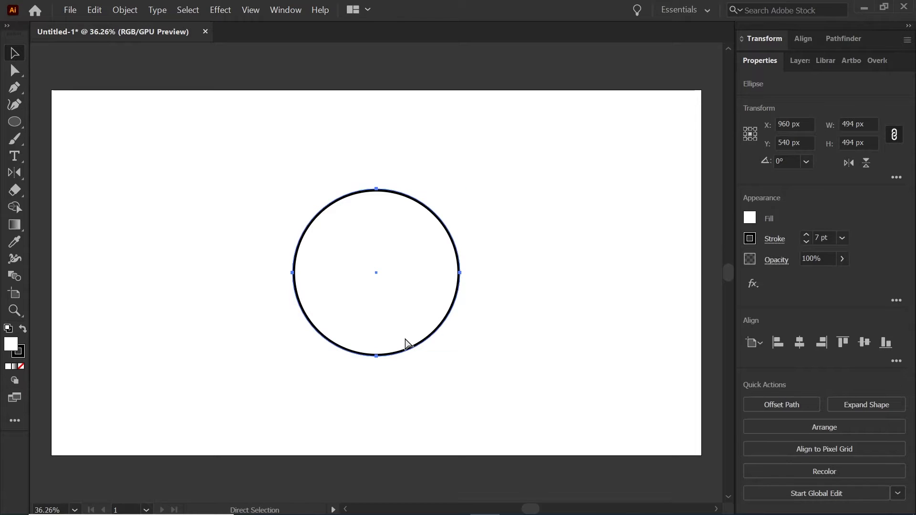
key("ctrl+shift+v")
left_click_drag(453, 295, 522, 293)
key("ctrl+z")
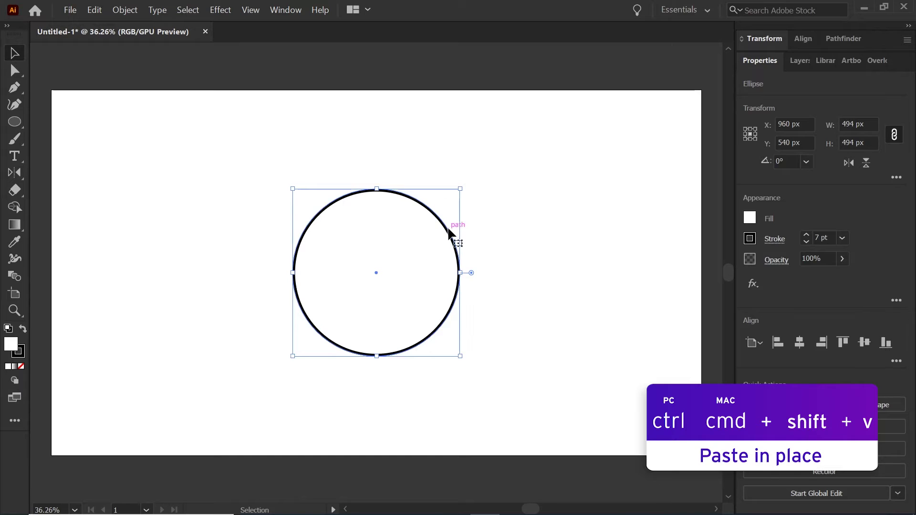
Nudge the upper circle 30 px to the right, to X 990 px.
left_click(500, 177)
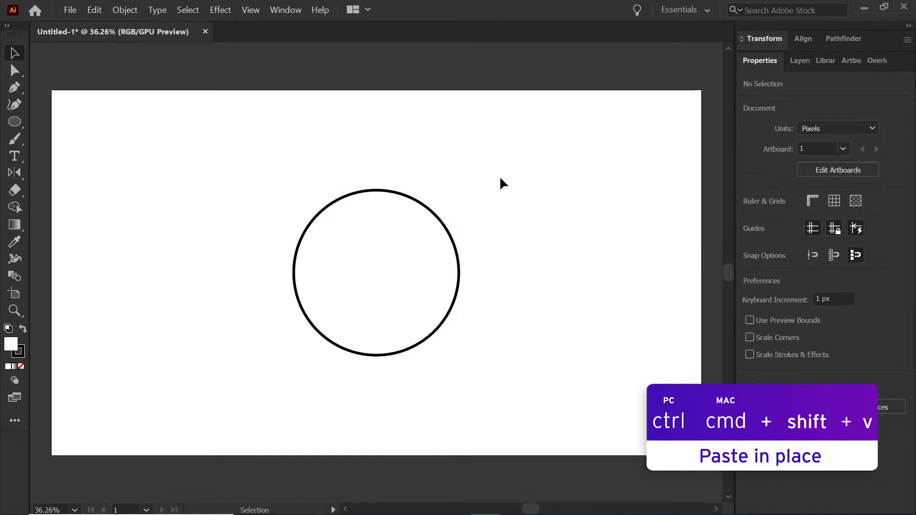
left_click(440, 237)
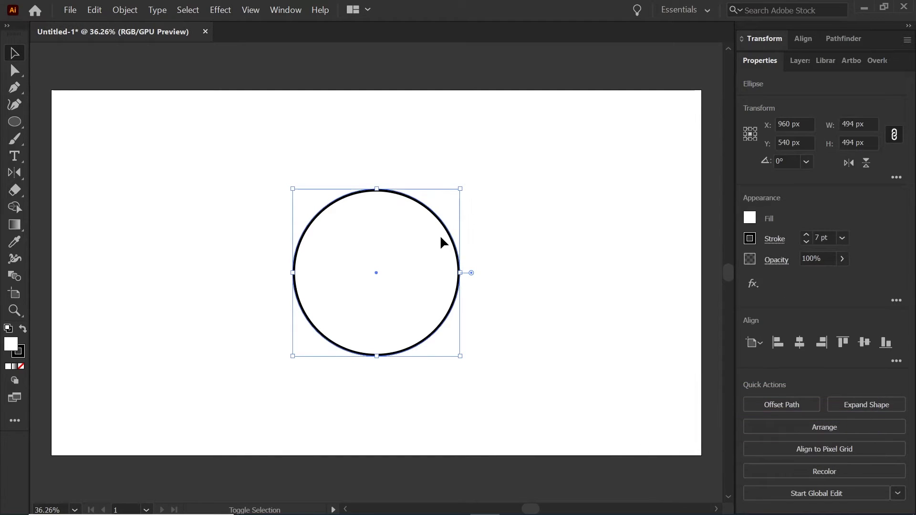
key("Right")
key("Right")
key("Right")
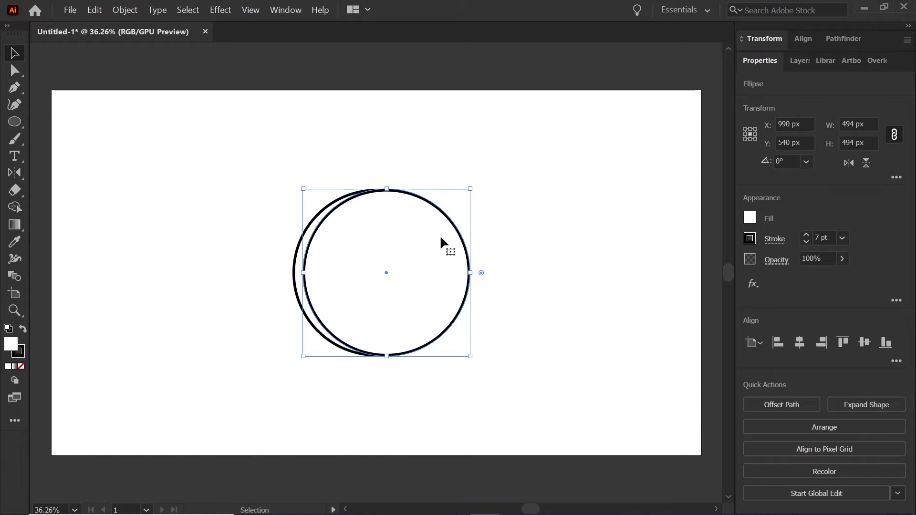
Nudge the lower circle 30 px to the left, to X 930 px.
left_click(392, 135)
left_click(316, 222)
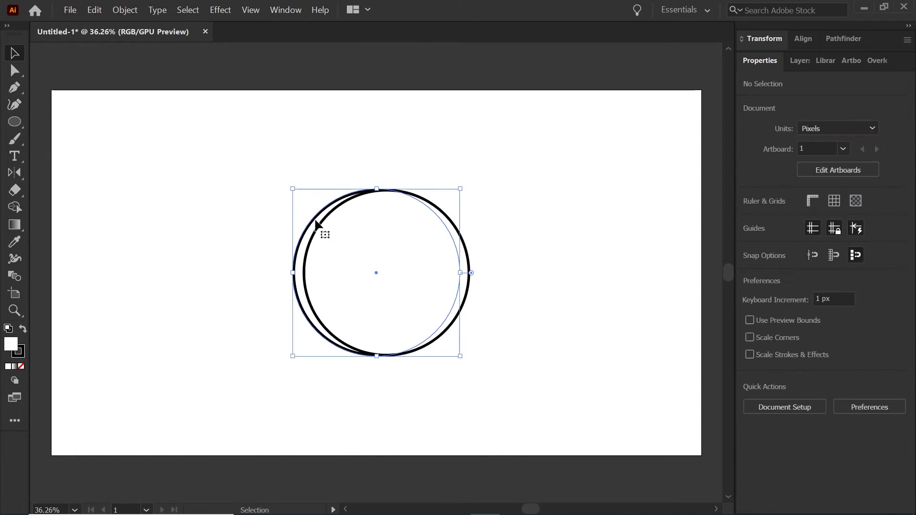
key("Left")
key("Left")
key("Left")
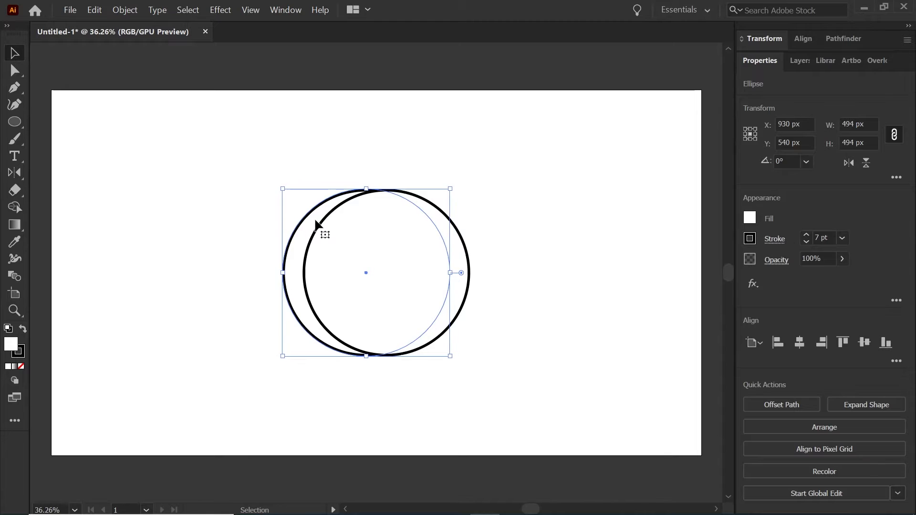
Remove the outer crescents of both overlapping circles with the Shape Builder tool, keeping only the shared oval.
left_click(499, 170)
left_click_drag(500, 157, 250, 390)
key("shift+m")
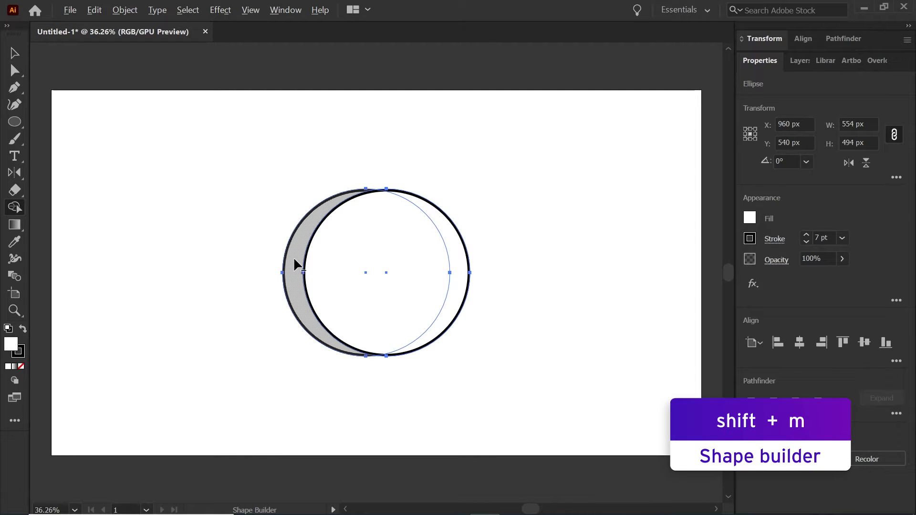
left_click(295, 264, "alt")
left_click(462, 270, "alt")
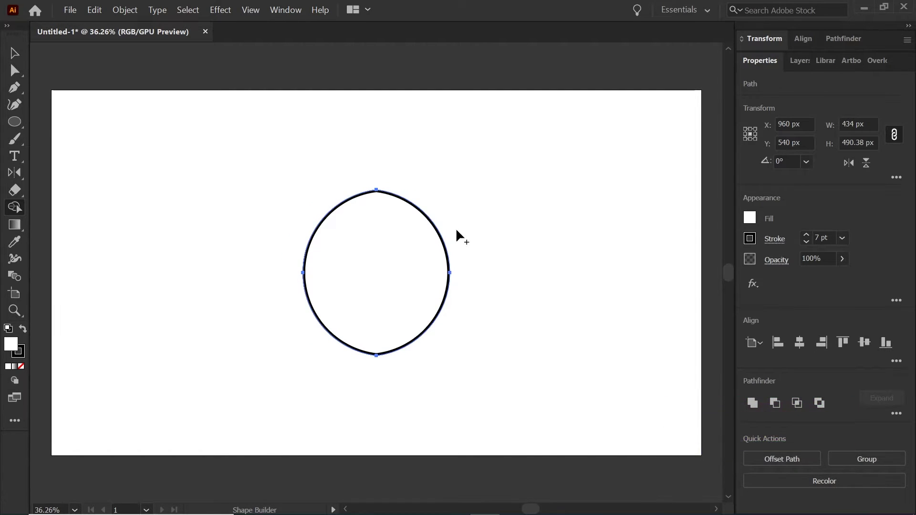
key("v")
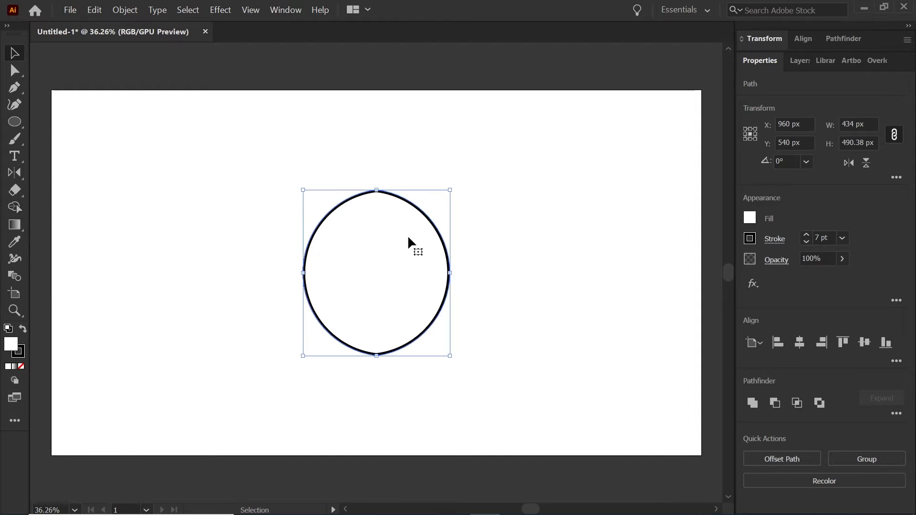
left_click(540, 201)
left_click_drag(397, 255, 428, 251)
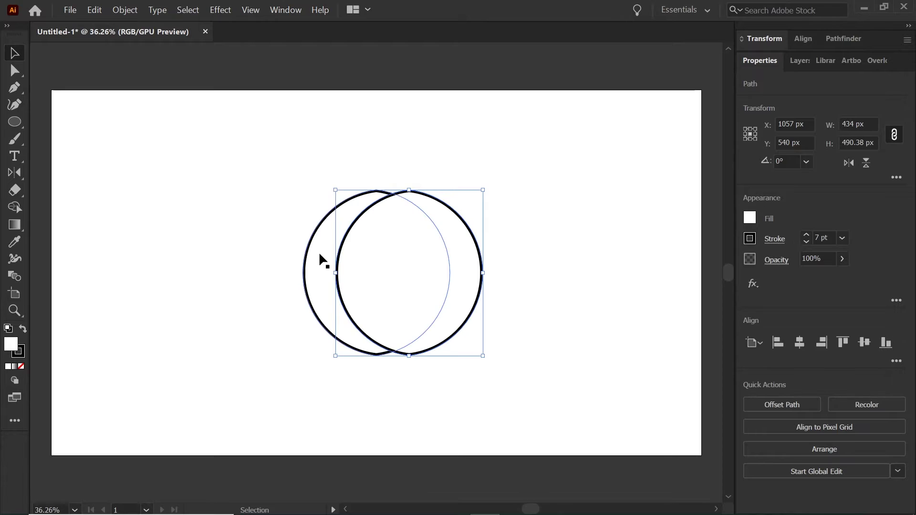
key("ctrl+z")
Select both stacked oval paths and merge them into a single shape with the Shape Builder tool.
left_click_drag(251, 174, 494, 383)
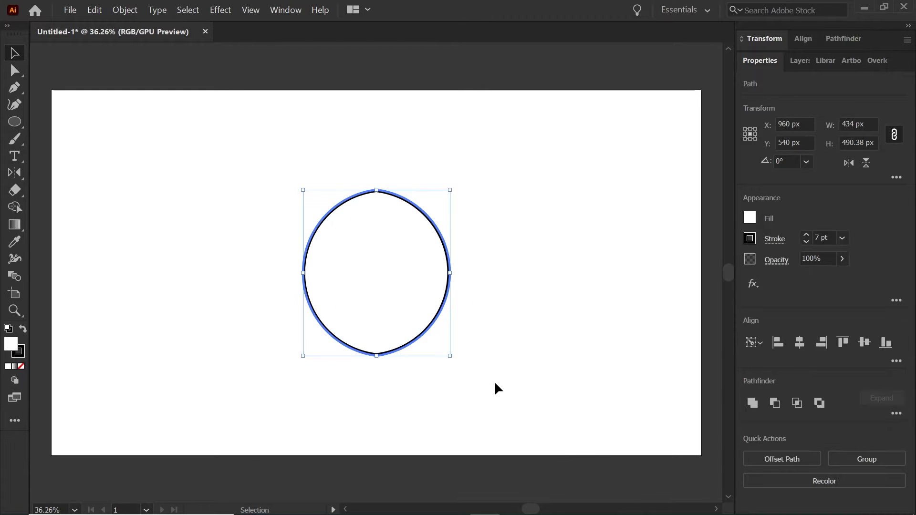
key("shift+m")
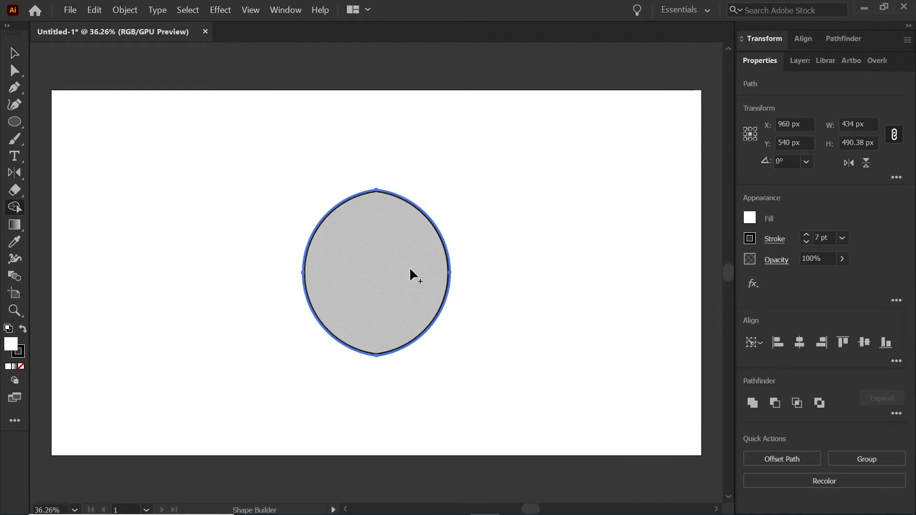
left_click(410, 270)
key("v")
left_click(562, 259)
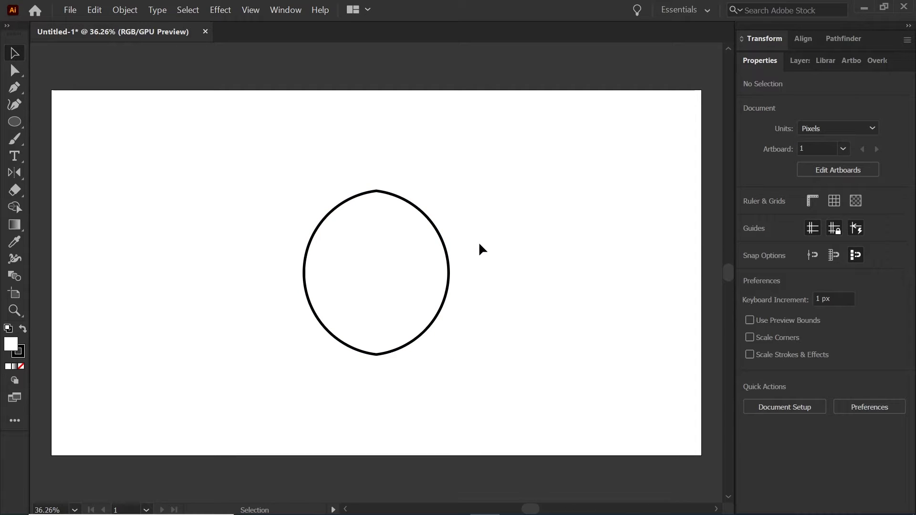
left_click_drag(441, 240, 474, 234)
key("ctrl")
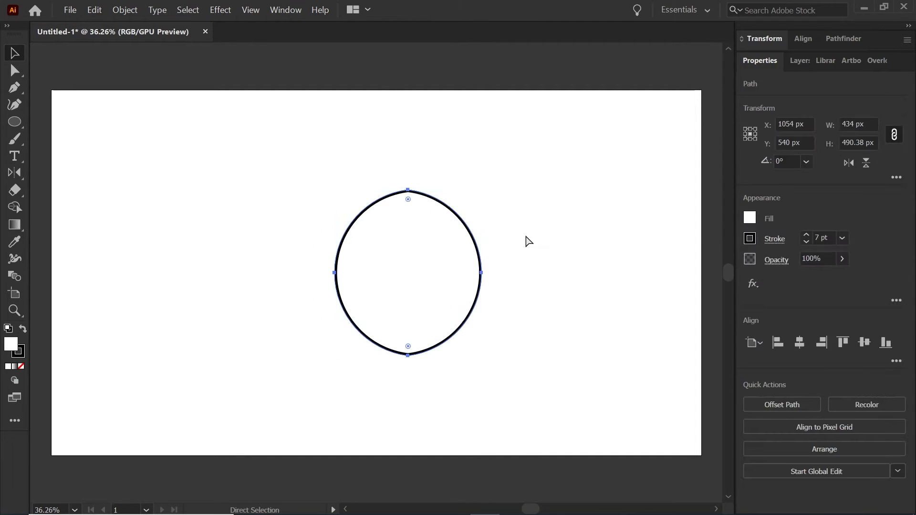
key("ctrl+z")
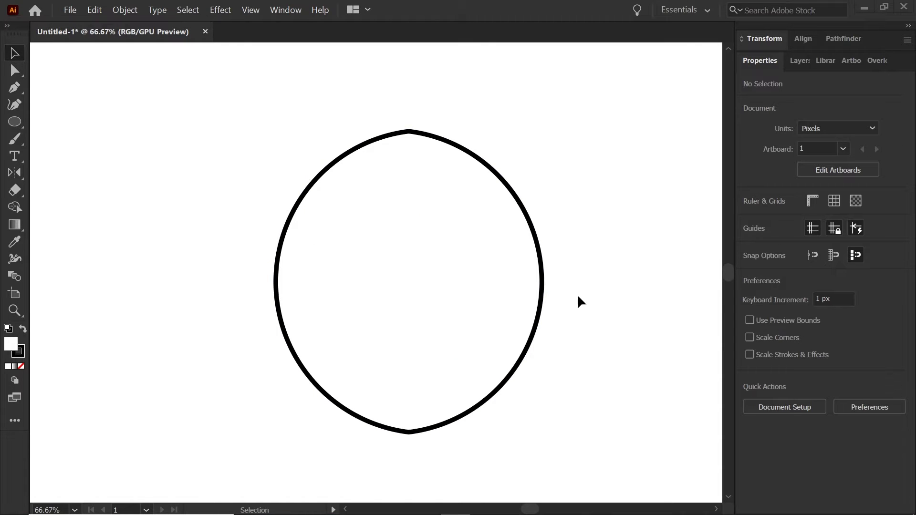
Draw a circle about 370 px in diameter over the upper half of the oval, centred horizontally on it.
key("l")
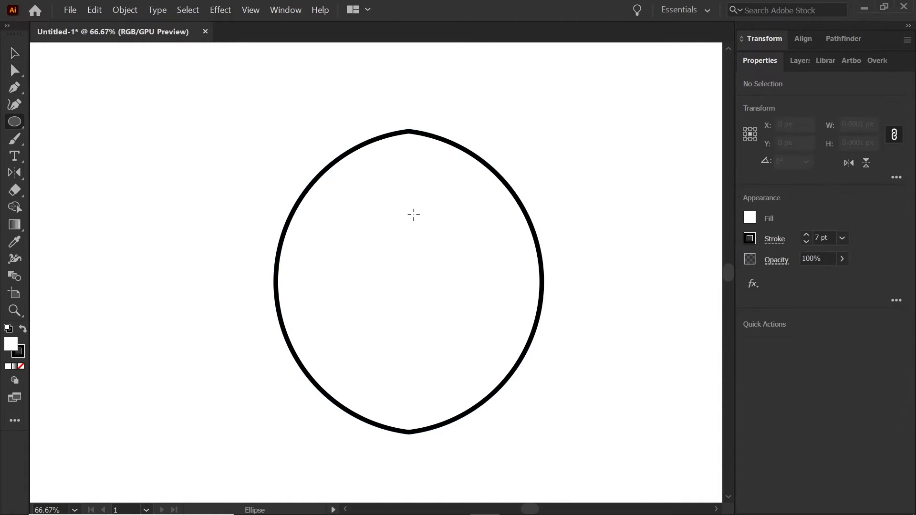
left_click_drag(408, 210, 468, 322)
key("v")
In outline view, move the circle up to Y 418 px so its side anchors meet the oval's outline, then restore the preview.
scroll(335, 184, "up", 2)
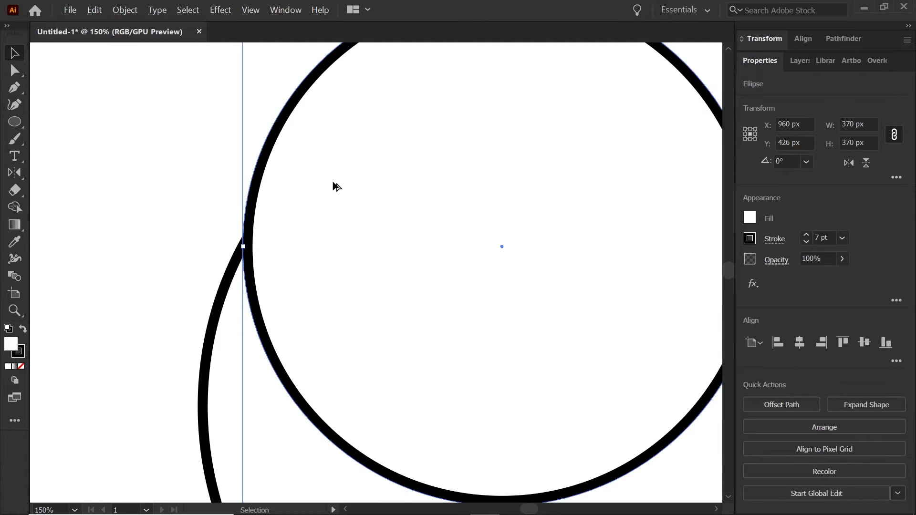
key("ctrl+y")
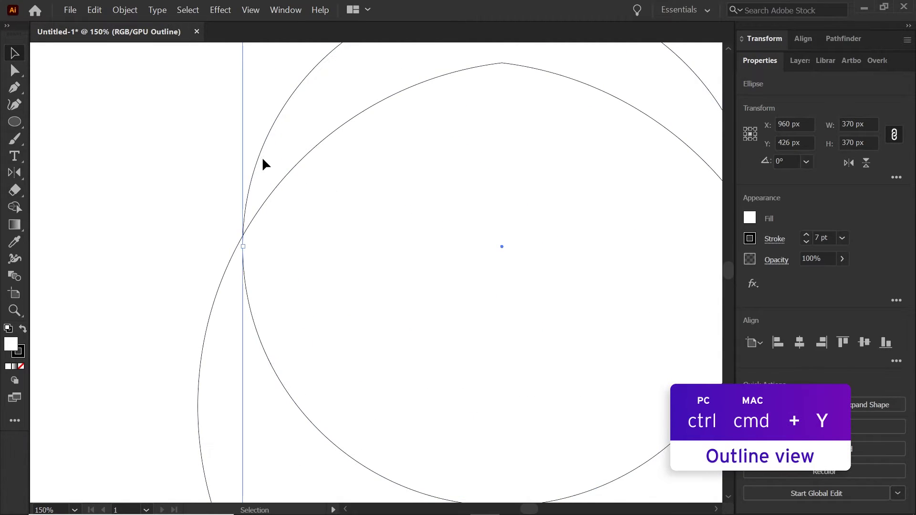
left_click_drag(259, 148, 262, 141)
scroll(262, 210, "up", 3)
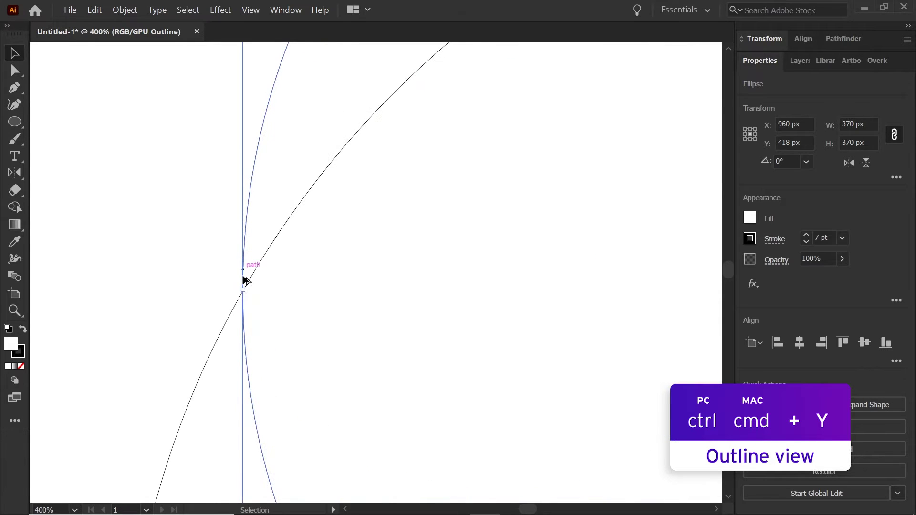
key("Down")
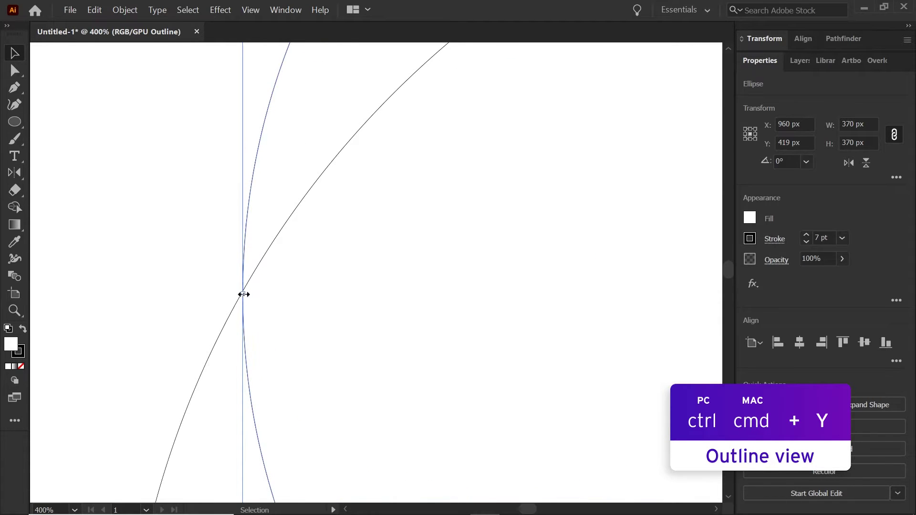
key("Up")
key("ctrl+0")
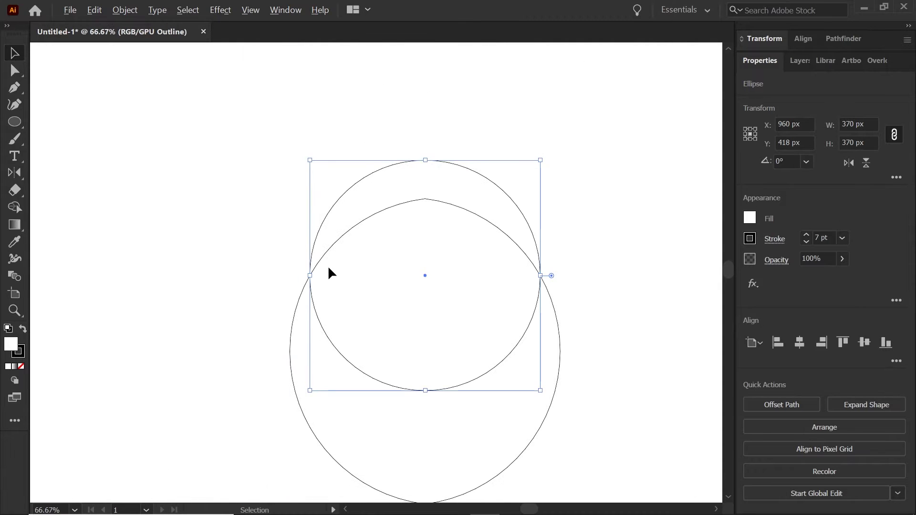
key("a")
key("ctrl+y")
left_click(584, 185)
left_click_drag(578, 249, 531, 175)
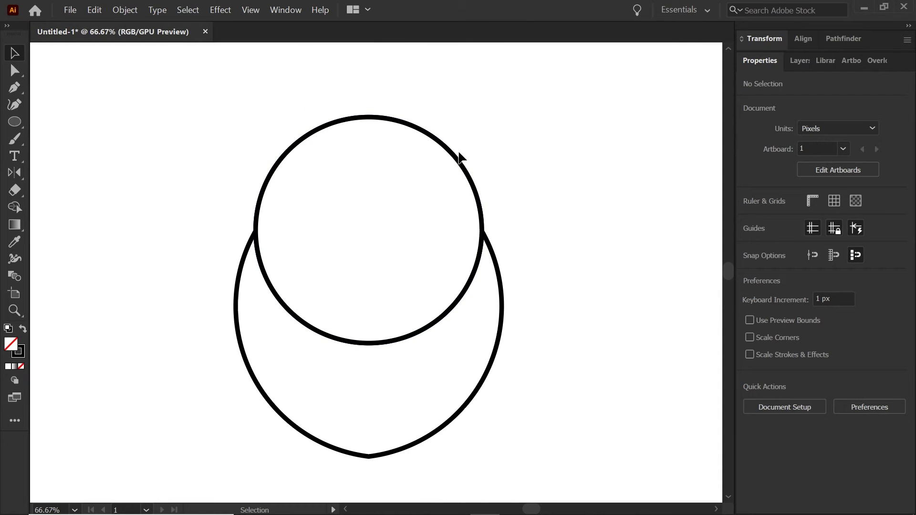
Duplicate the upper circle in place and scale the copy proportionally by setting its width to 370*.55.
key("a")
left_click(461, 164)
key("ctrl")
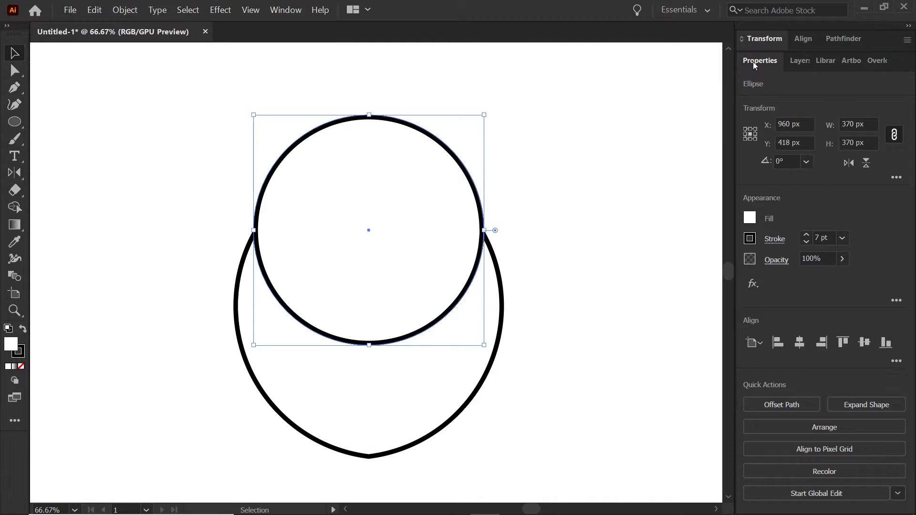
double_click(856, 124)
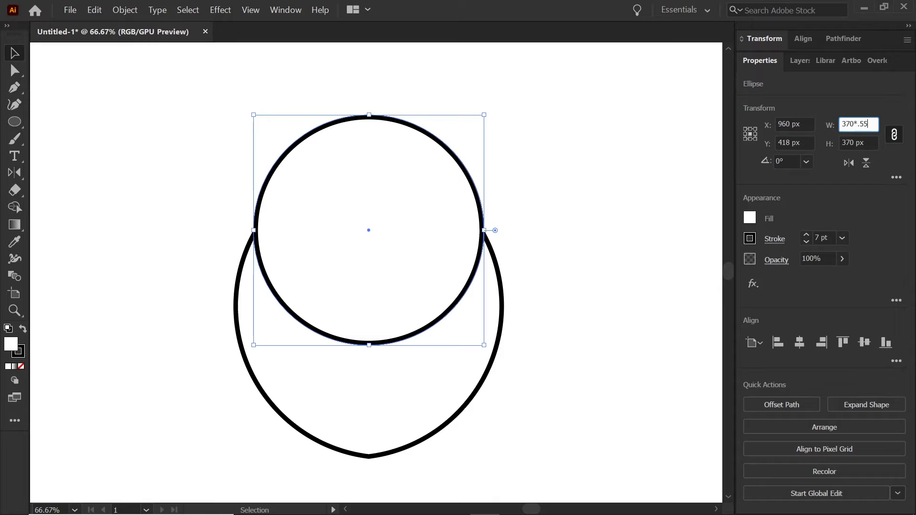
key("Return")
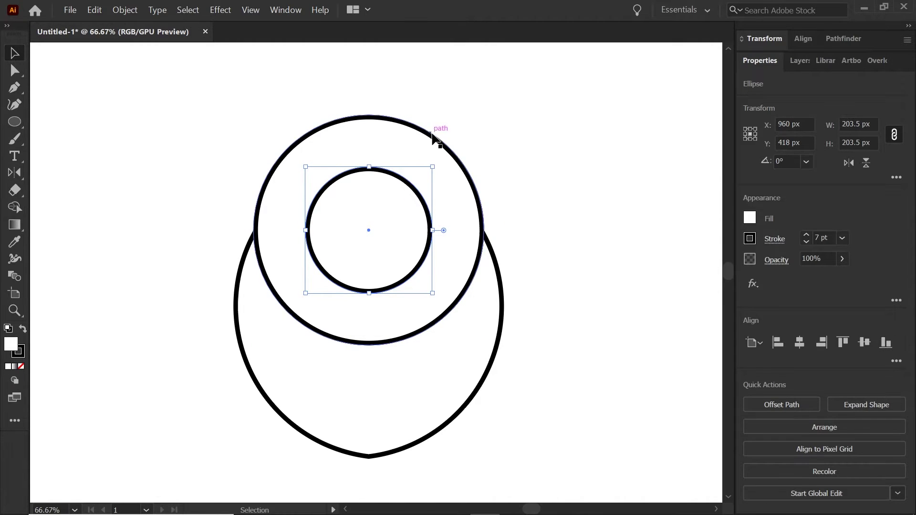
Move the small circle left to X 876 px so its left edge meets the large circle's, and check the Smart Guides setting.
left_click_drag(414, 193, 364, 187)
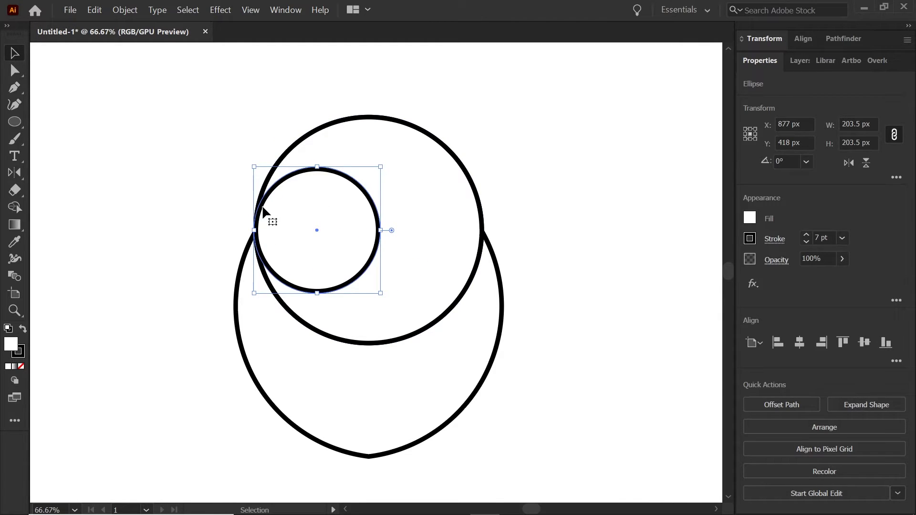
key("Left")
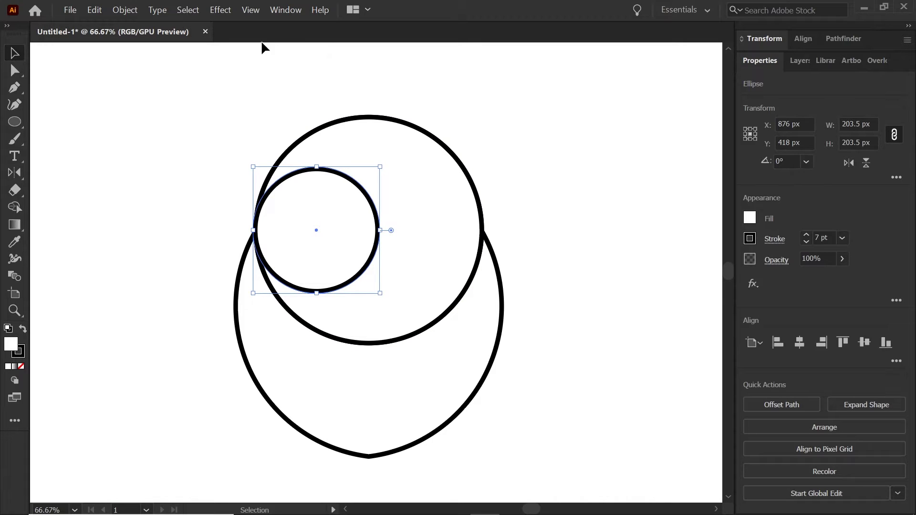
left_click(252, 10)
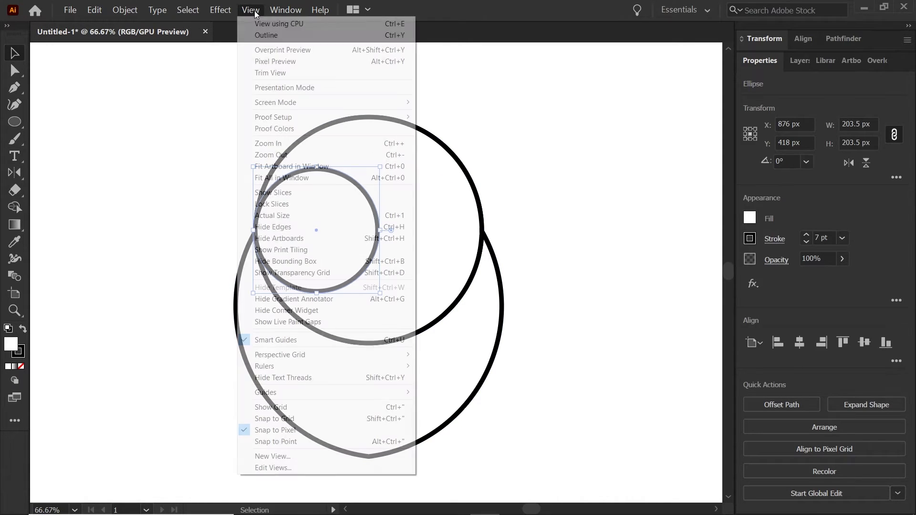
Duplicate the small circle horizontally to X 1044 px so the copy's right edge meets the large circle's right edge.
left_click(319, 339)
left_click(531, 91)
left_click(352, 180)
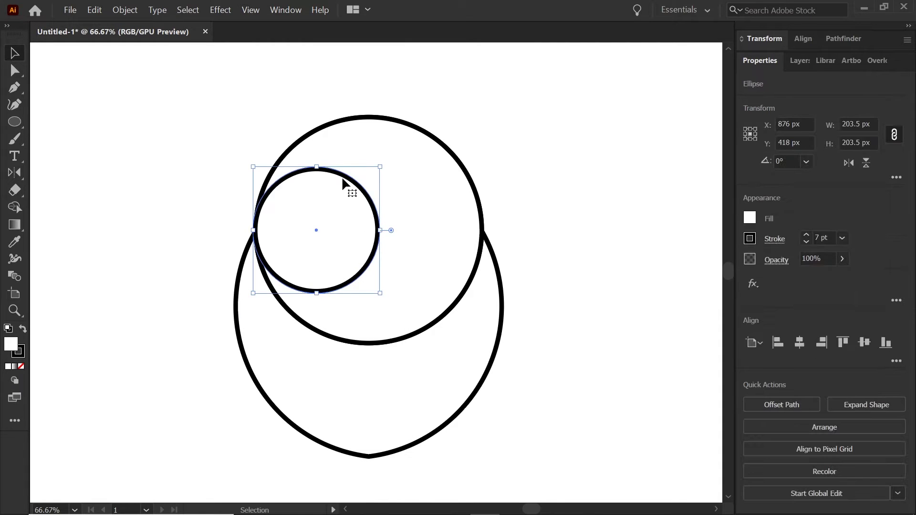
left_click(380, 176)
left_click(355, 182)
left_click_drag(354, 184, 457, 187)
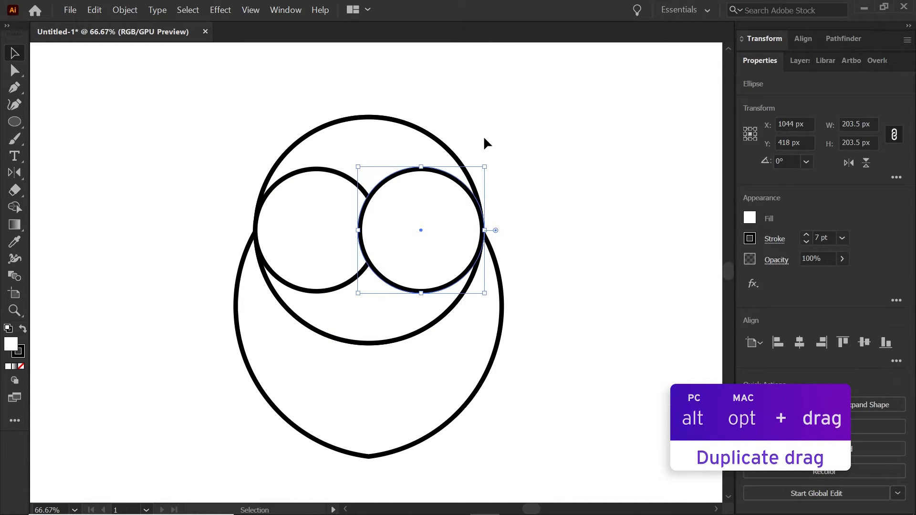
left_click(482, 119)
Remove the fill from both small circles, keeping their strokes.
left_click(342, 191)
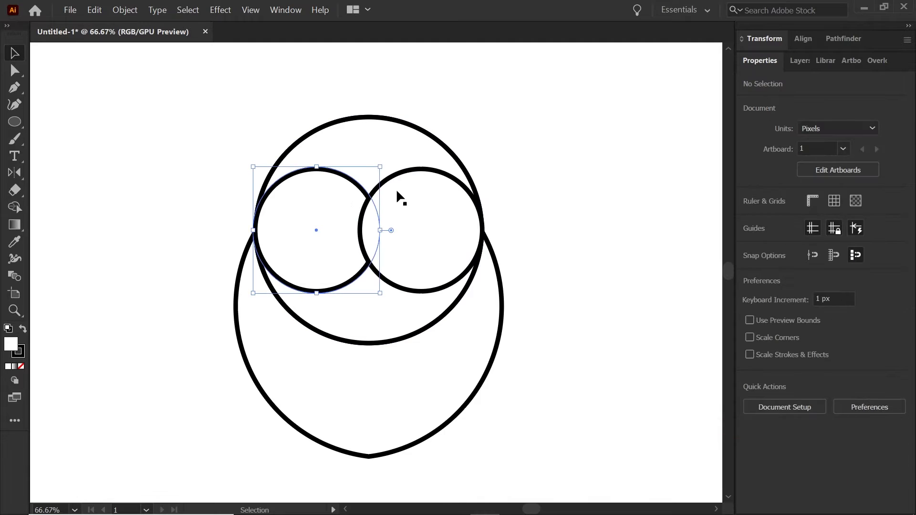
left_click(443, 198, "shift")
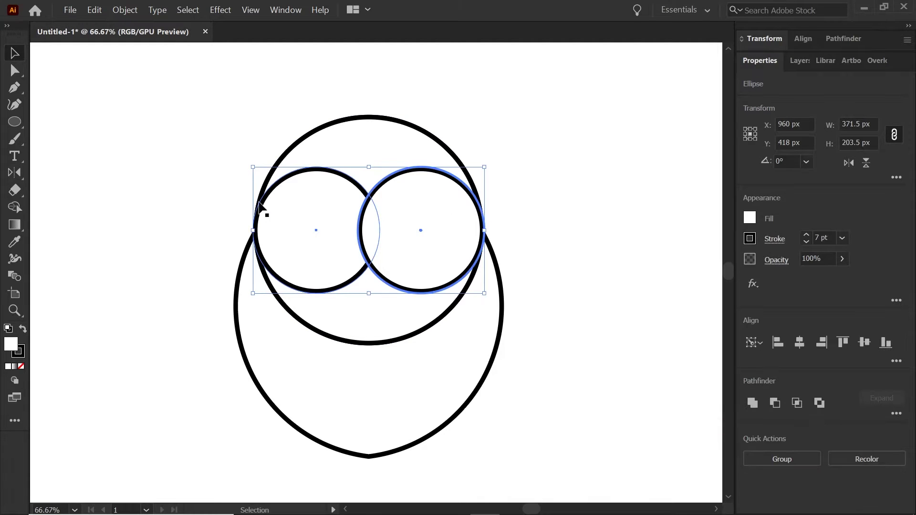
left_click(21, 366)
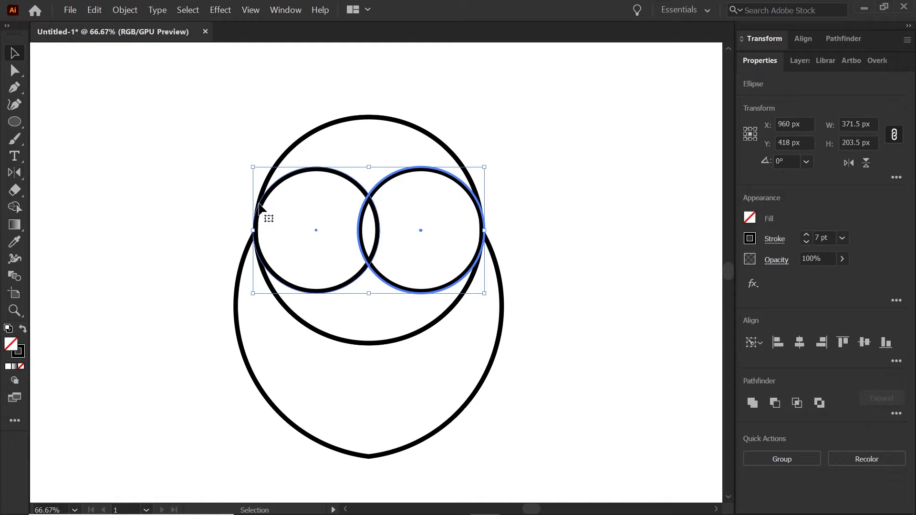
Use Shape Builder on the large circle and both small ones to erase the small circles' lower arcs.
left_click(383, 120, "shift")
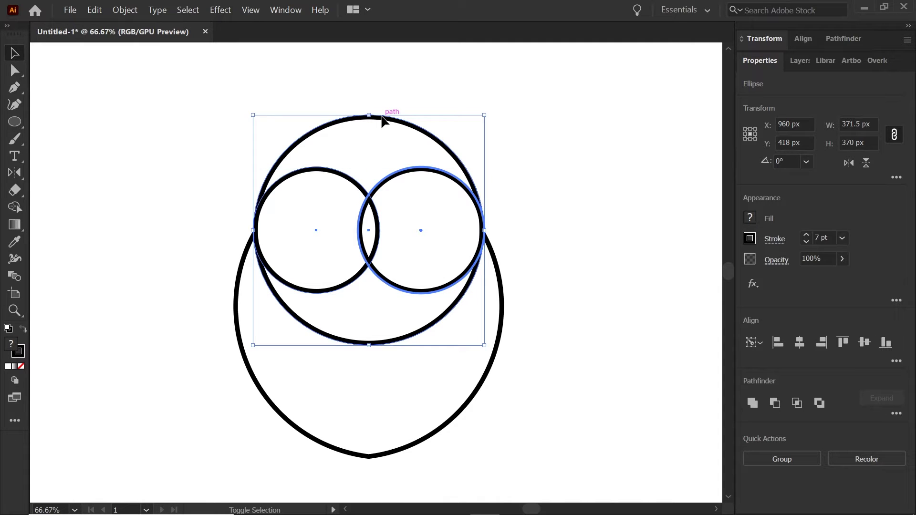
key("shift+m")
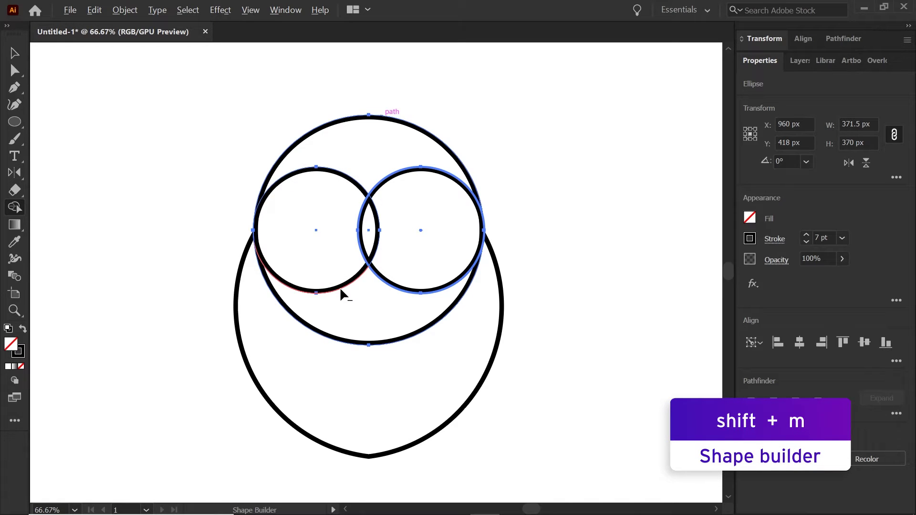
left_click(412, 292)
left_click(410, 291, "alt")
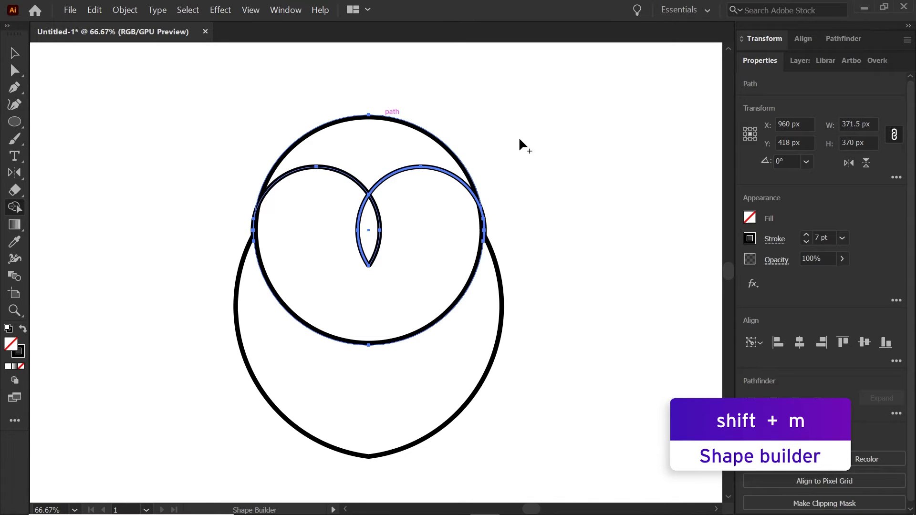
key("v")
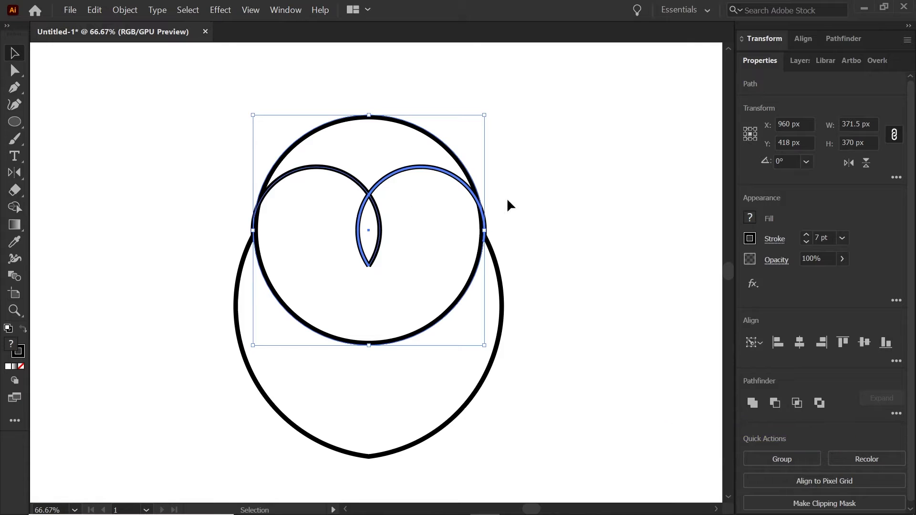
left_click(591, 129)
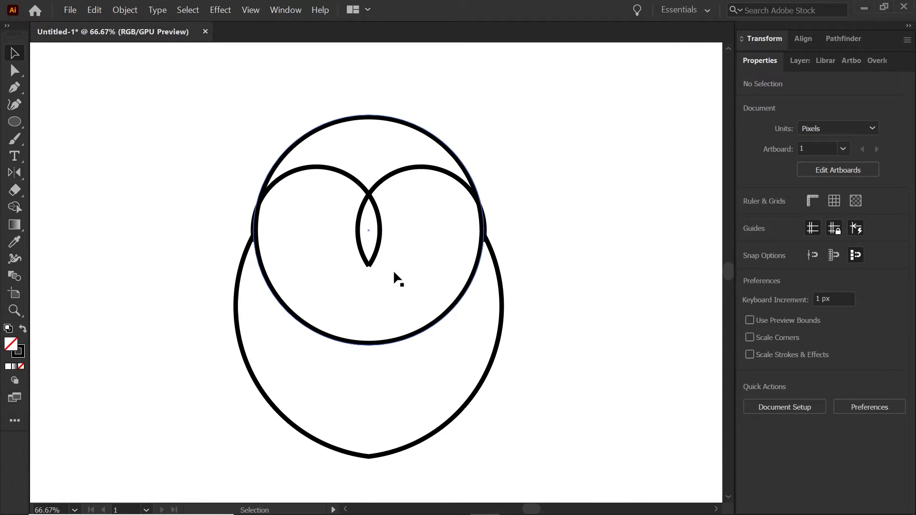
In outline view, join the two arcs' end anchors at the lower tip of the beak, then restore the preview.
key("ctrl+y")
scroll(372, 262, "up", 2)
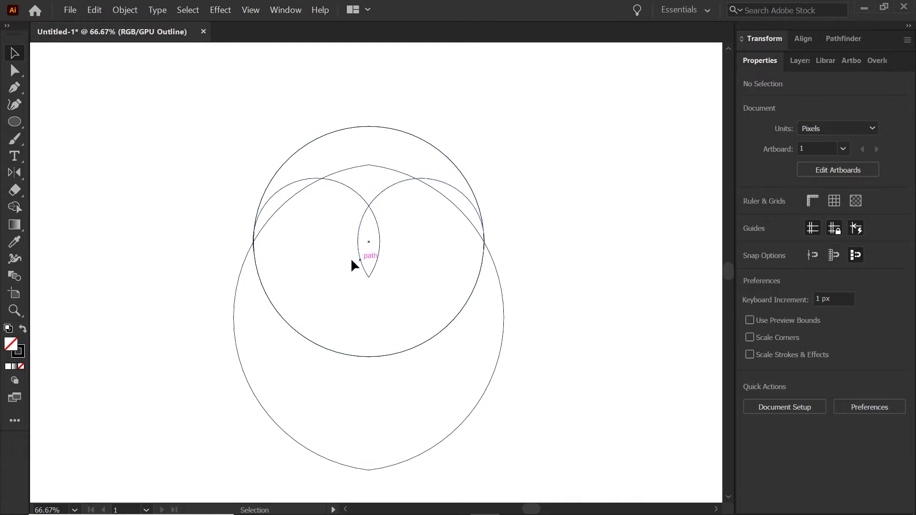
key("super")
left_click(482, 291)
scroll(367, 324, "up", 2)
key("a")
left_click_drag(350, 290, 381, 264)
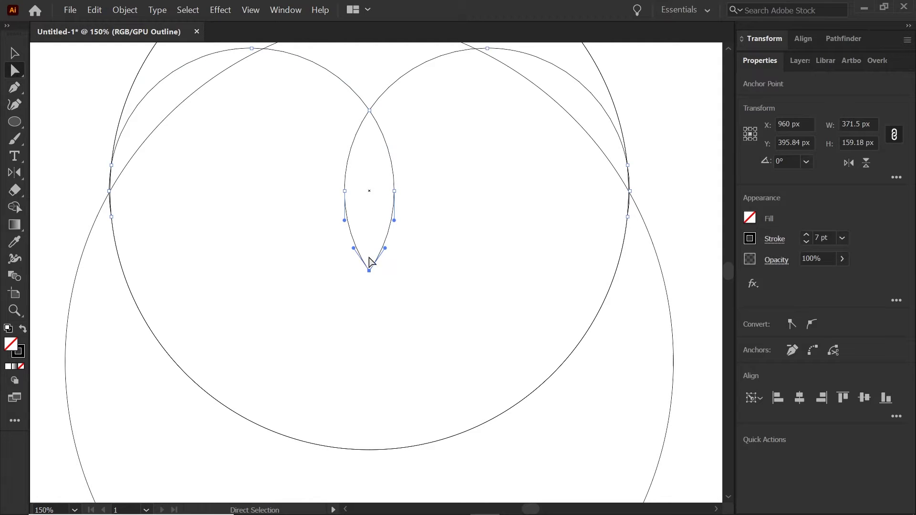
key("a")
right_click(370, 272)
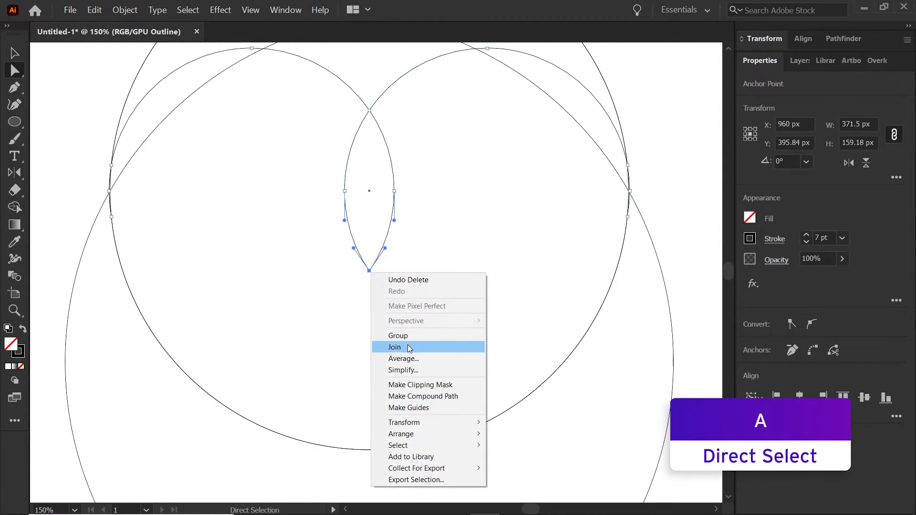
left_click(408, 344)
key("ctrl+minus")
key("ctrl+minus")
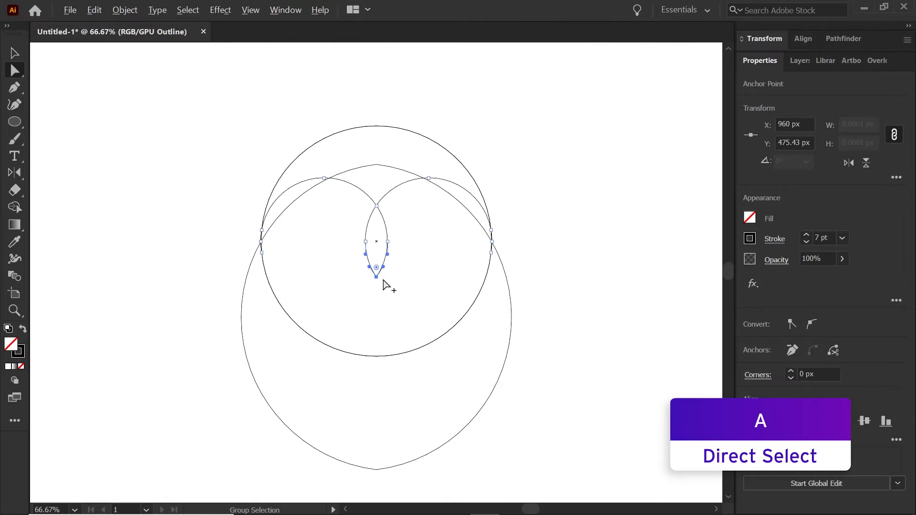
left_click(421, 240)
key("v")
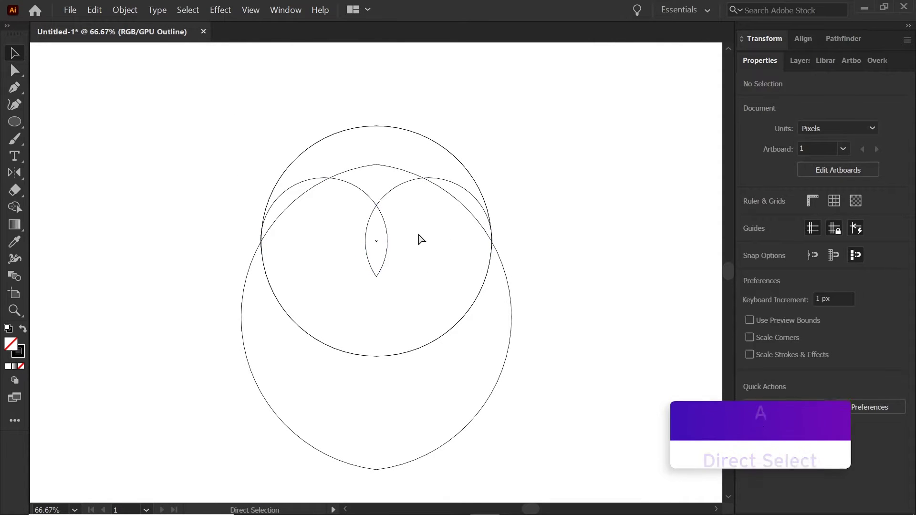
key("ctrl+y")
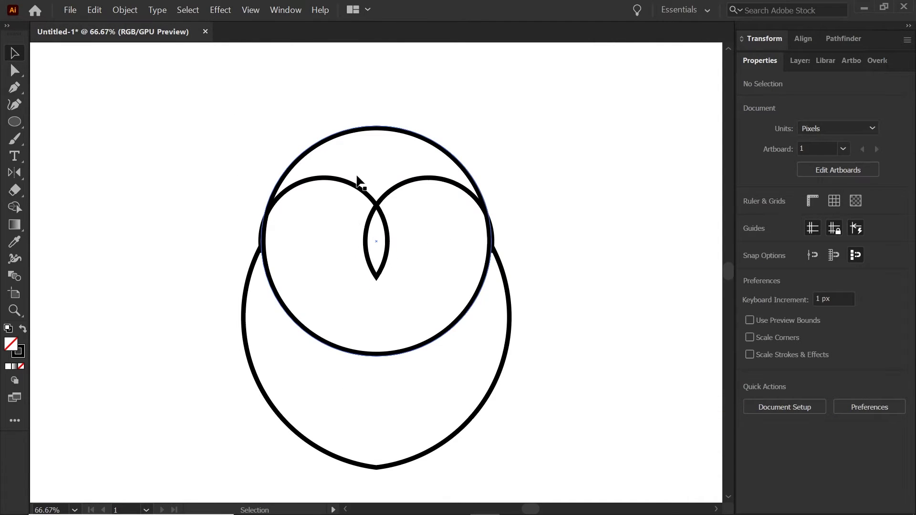
Move the joined brow-and-beak path straight down to Y 422.84 px.
scroll(401, 314, "up", 1)
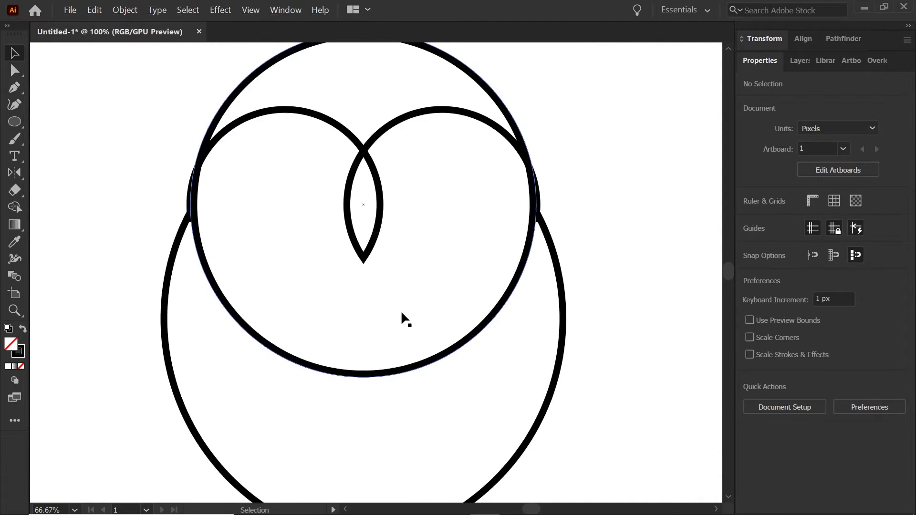
left_click(361, 153)
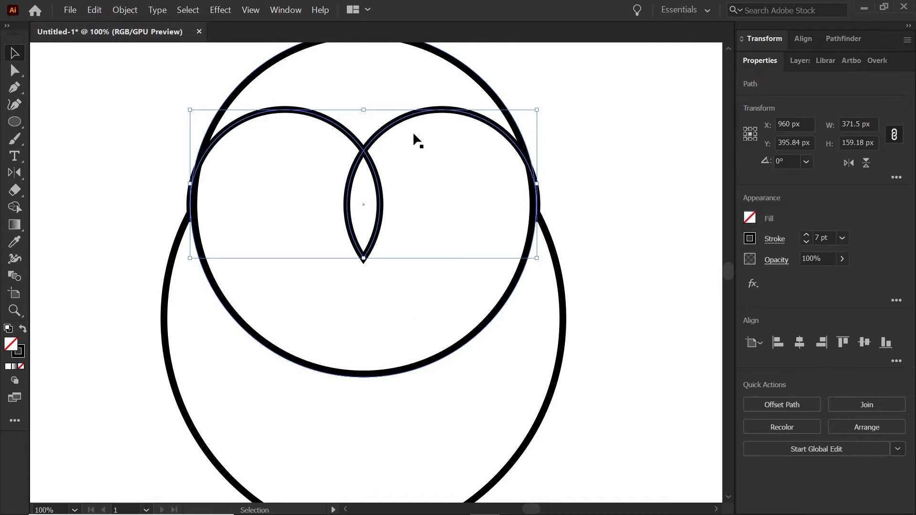
key("shift+Down")
key("shift+Down")
key("shift+Down")
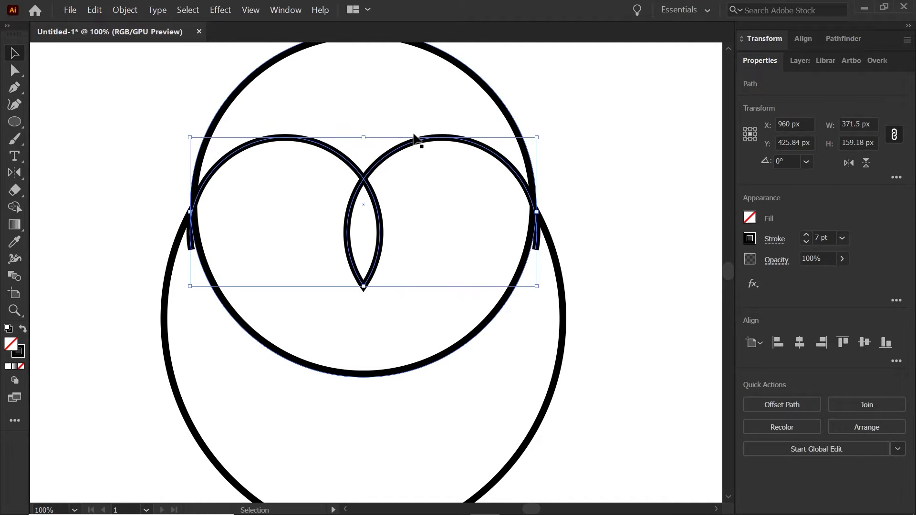
key("Up")
key("Up")
key("Up")
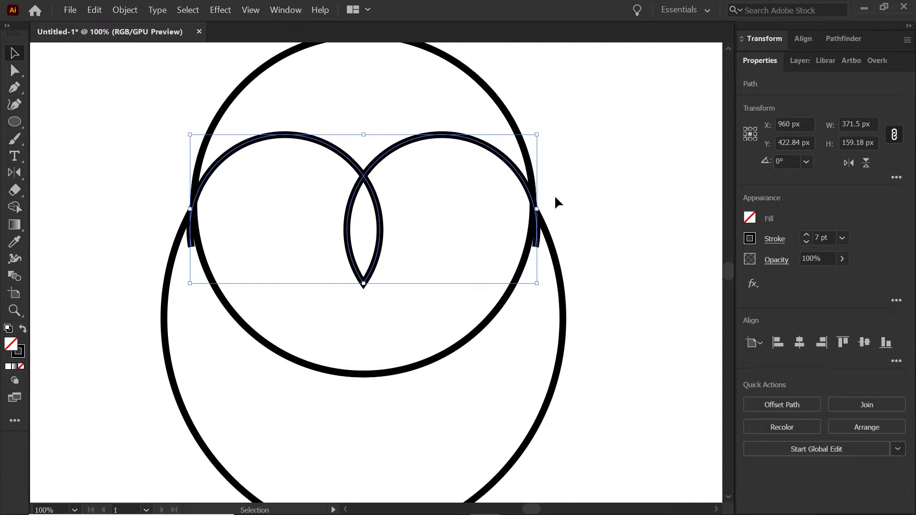
Trim the brow path's two ends that overhang the large circle's sides with Shape Builder.
left_click(255, 337, "shift")
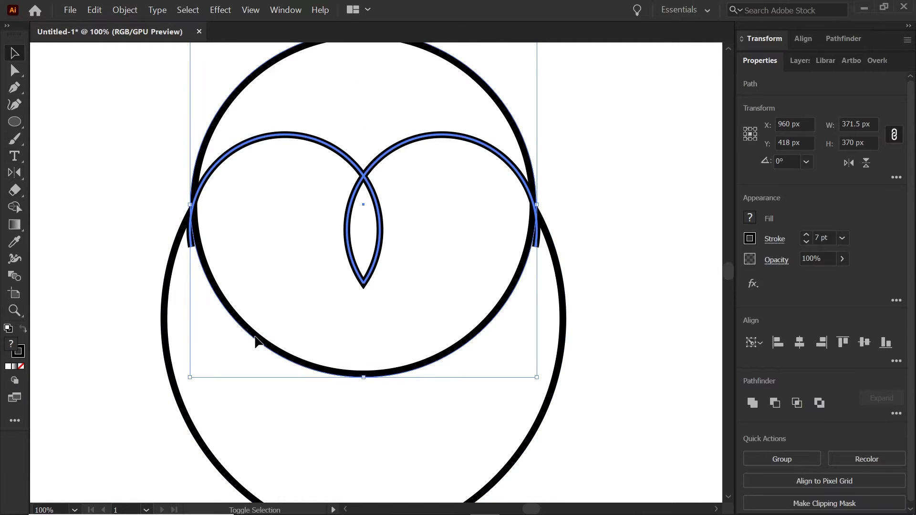
key("shift+m")
scroll(178, 239, "up", 3)
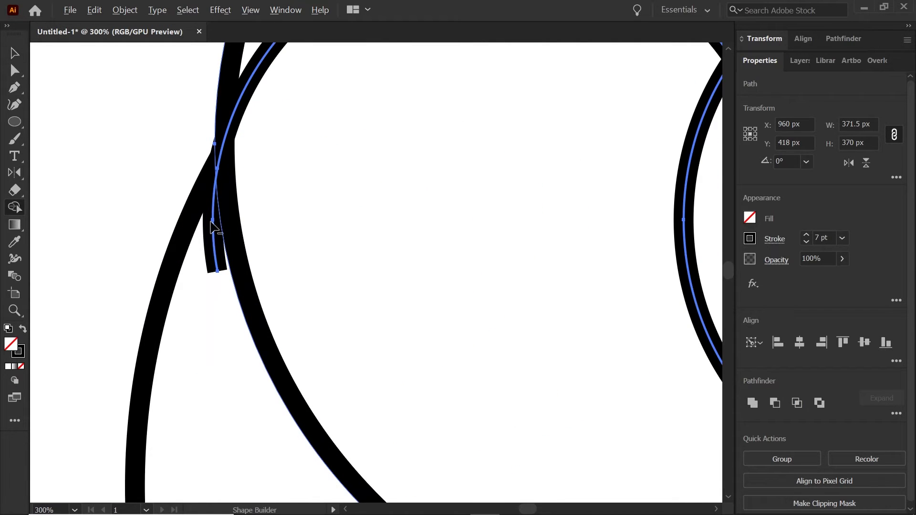
left_click(213, 248, "alt")
scroll(209, 253, "down", 3)
scroll(558, 250, "up", 3)
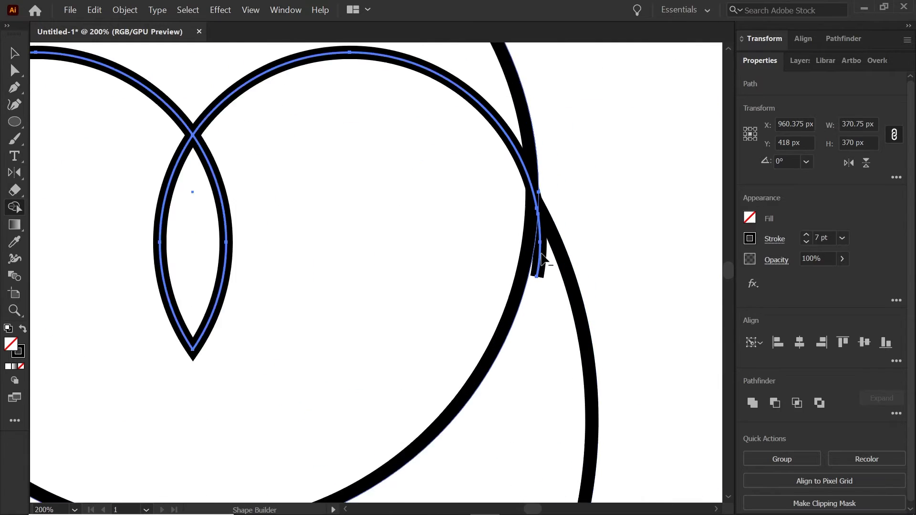
left_click(538, 258, "alt")
scroll(538, 258, "down", 4)
key("v")
left_click(587, 190)
scroll(548, 162, "down", 1)
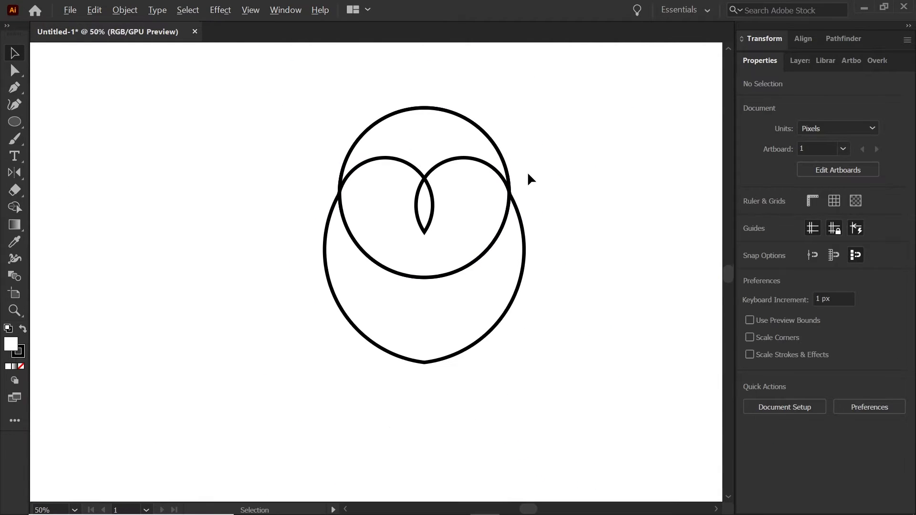
Duplicate the large circle in place and scale the copy about its centre to about 88 px in diameter.
scroll(520, 158, "up", 1)
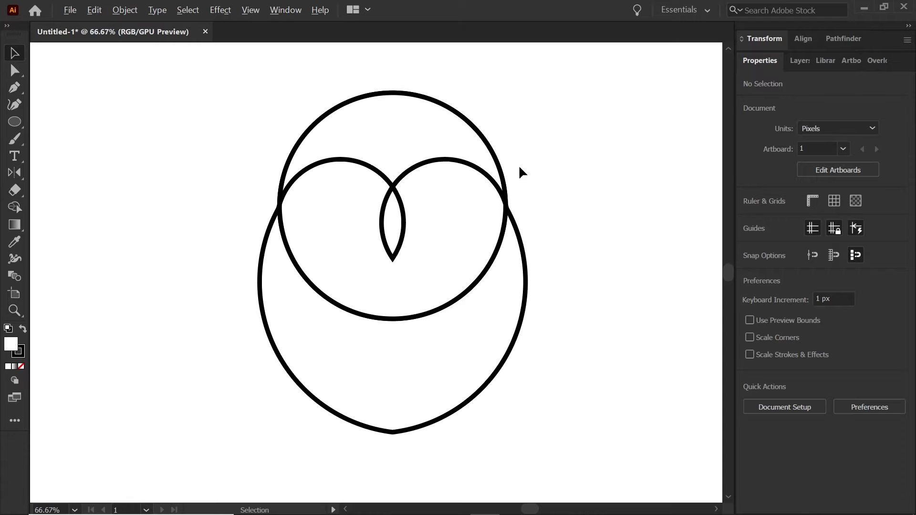
left_click(493, 261)
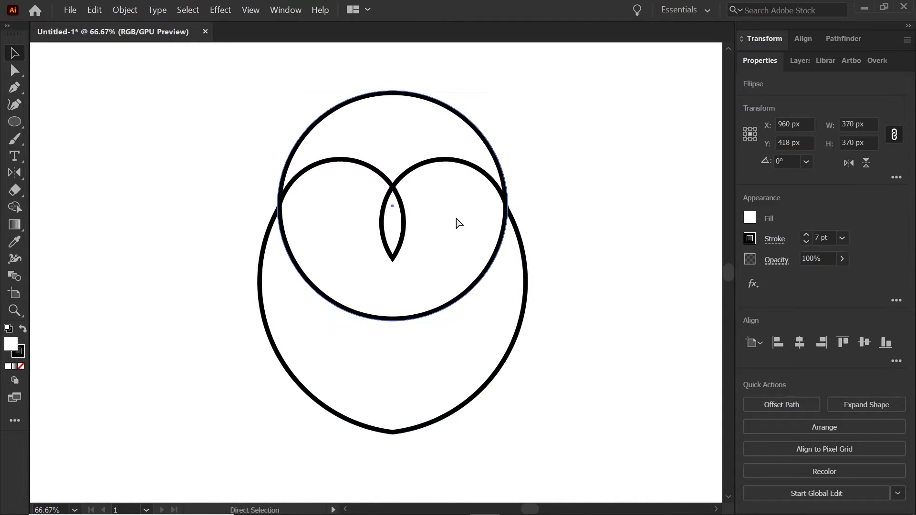
key("ctrl+shift+v")
left_click_drag(506, 325, 424, 234)
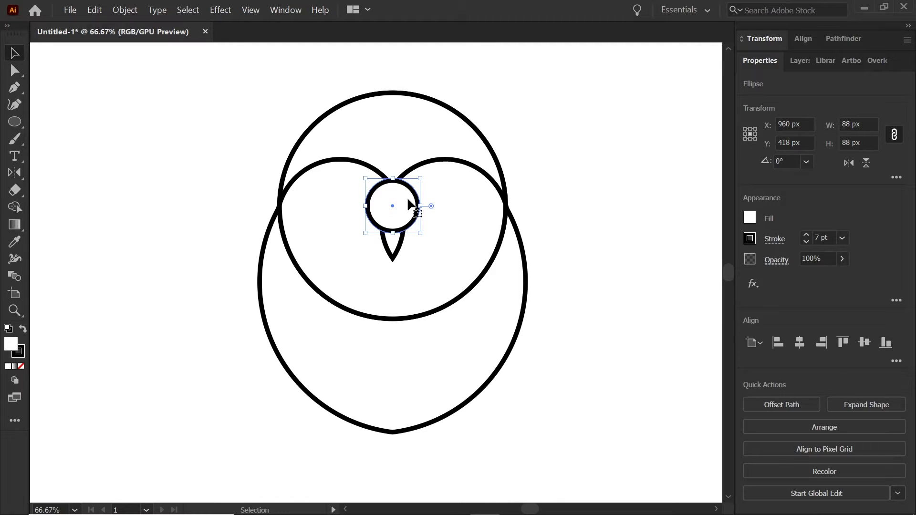
Move the 88 px circle left to X 870 px to place it as the left eye.
key("shift+Left")
key("shift+Left")
key("shift+Left")
key("shift+Left")
key("shift+Left")
key("shift+Left")
key("shift+Left")
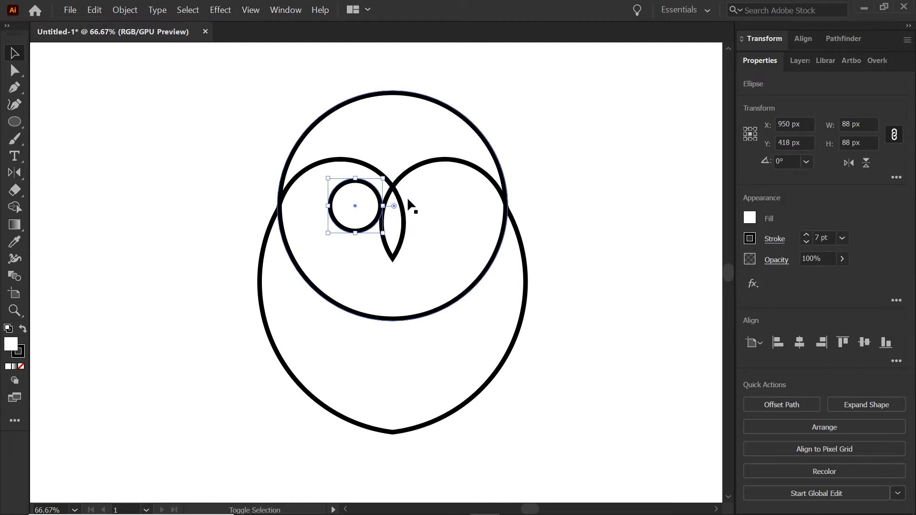
key("shift+Left")
key("shift+Left")
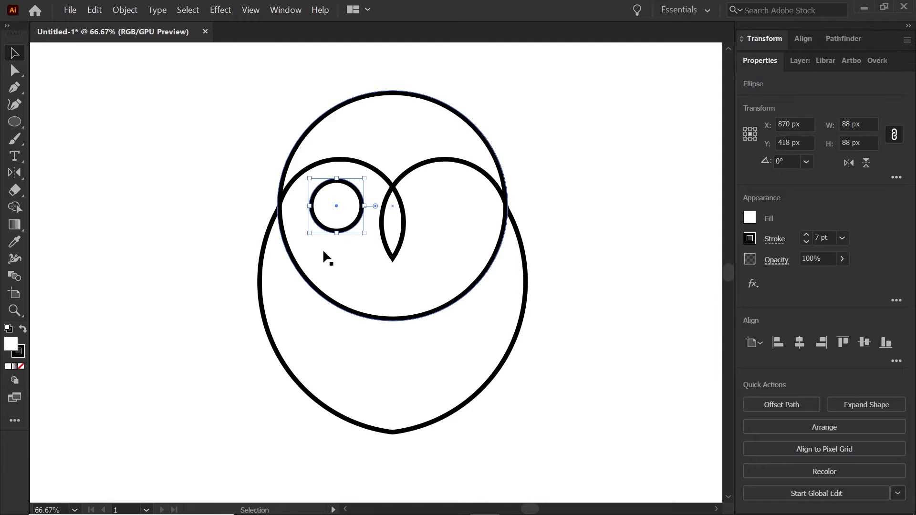
Try placing a right eye by duplicating the left one, centring the copy horizontally and nudging it right, and delete the copy.
left_click_drag(341, 223, 405, 227)
left_click(803, 39)
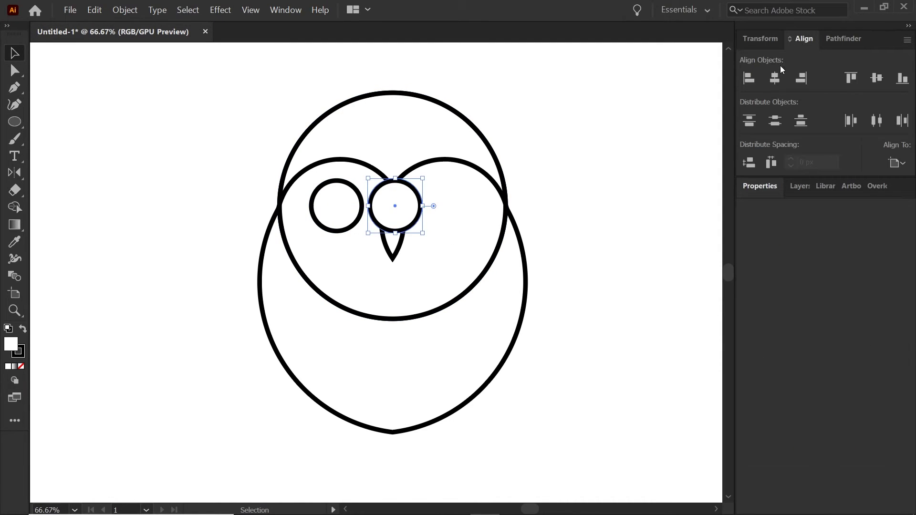
left_click(773, 78)
key("shift+Right")
key("shift+Right")
key("shift+Right")
key("shift+Right")
key("shift+Right")
key("shift+Right")
key("shift+Right")
key("shift+Right")
key("shift+Right")
key("shift+Right")
key("shift+Right")
key("shift+Right")
key("shift+Right")
key("shift+Right")
key("shift+Right")
key("shift+Right")
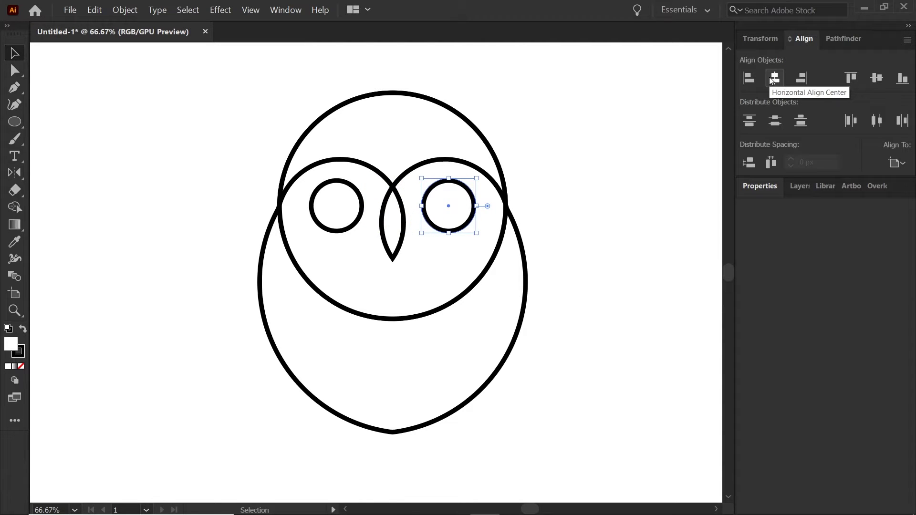
left_click(617, 119)
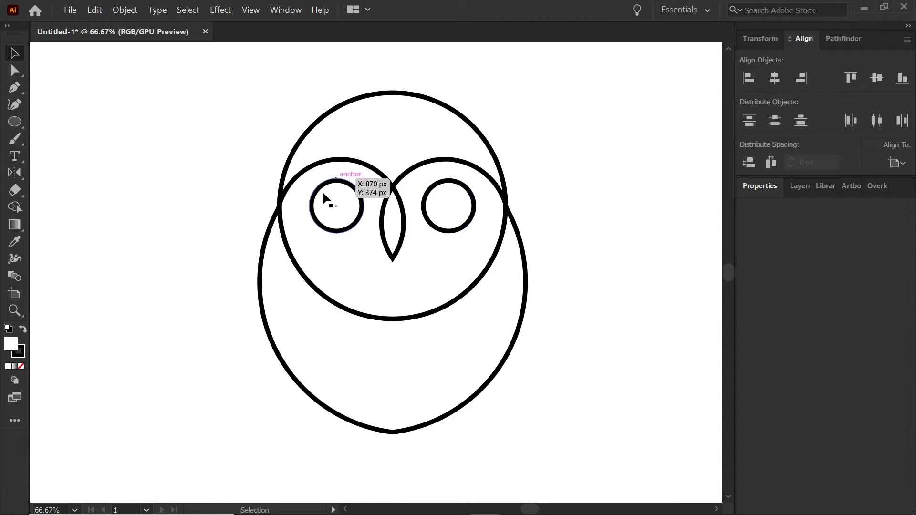
left_click(437, 220)
key("Delete")
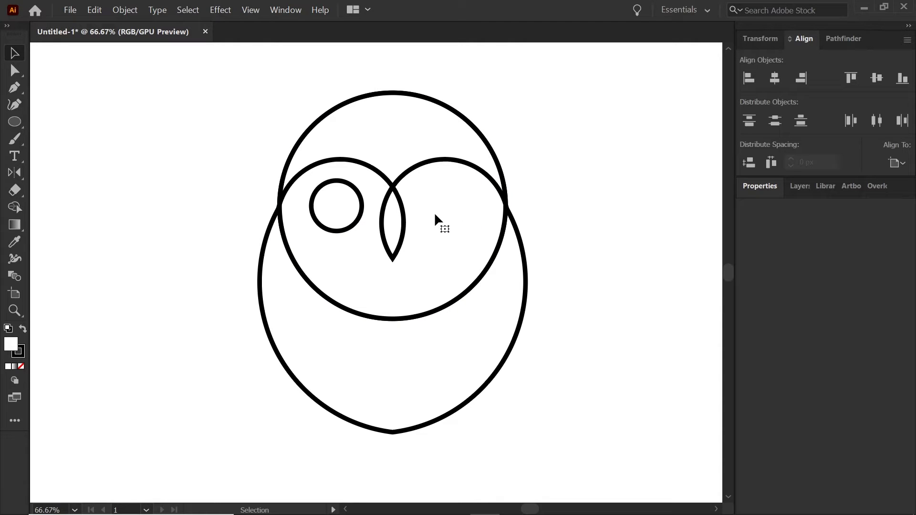
Reflect a copy of the left eye circle across the owl's centre line at the brow intersection to create the right eye.
left_click(363, 210)
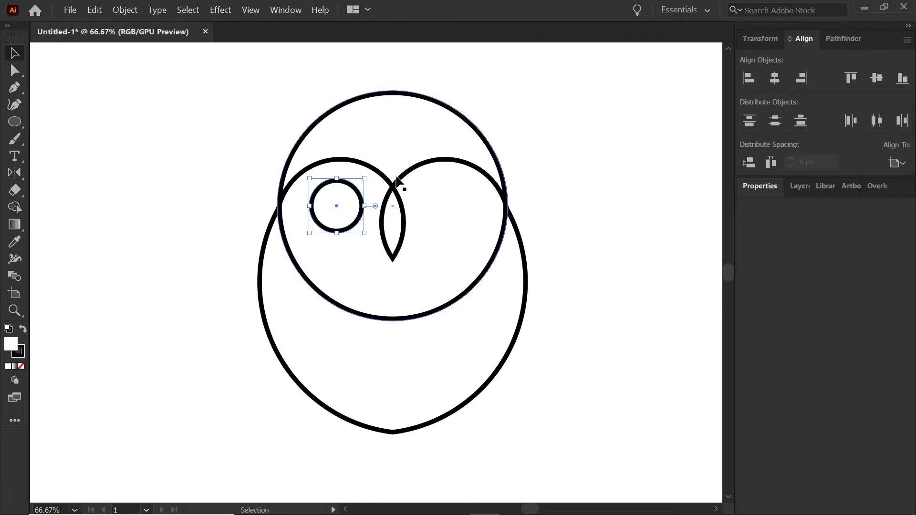
key("a")
key("v")
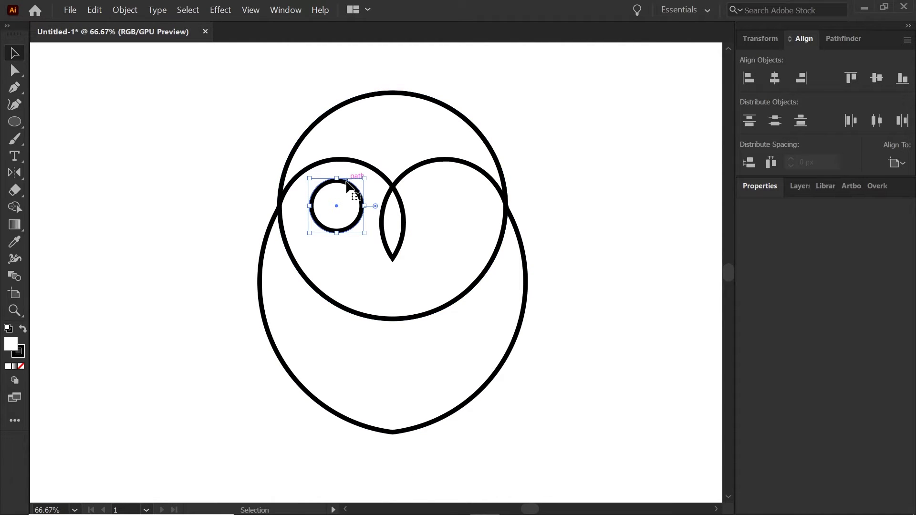
key("o")
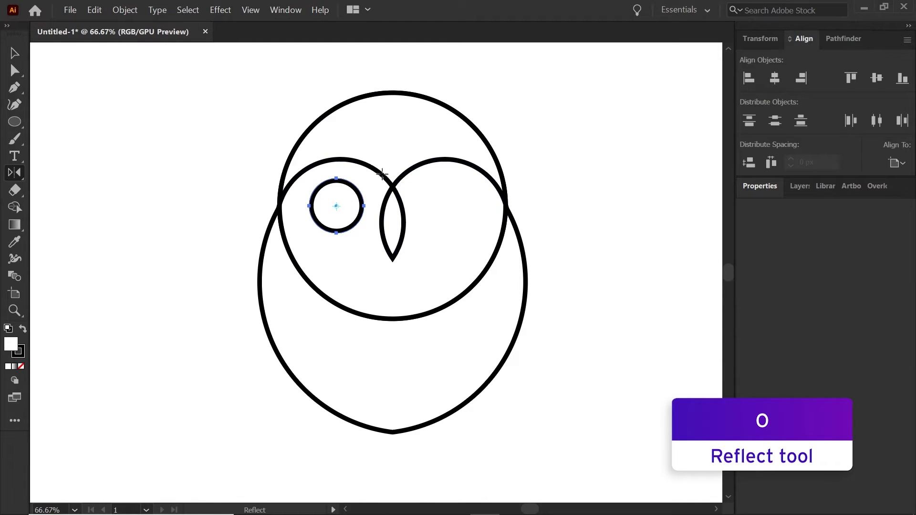
left_click(392, 187)
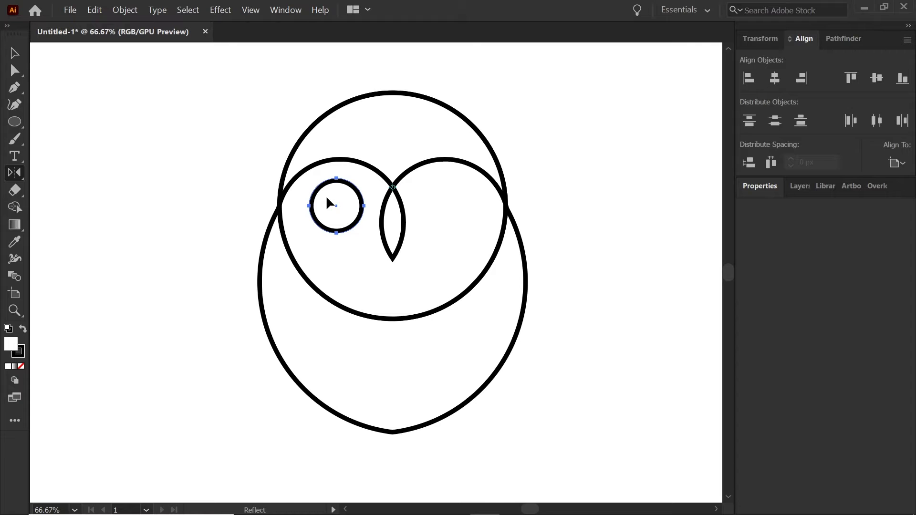
left_click_drag(326, 196, 501, 200)
key("v")
left_click(596, 167)
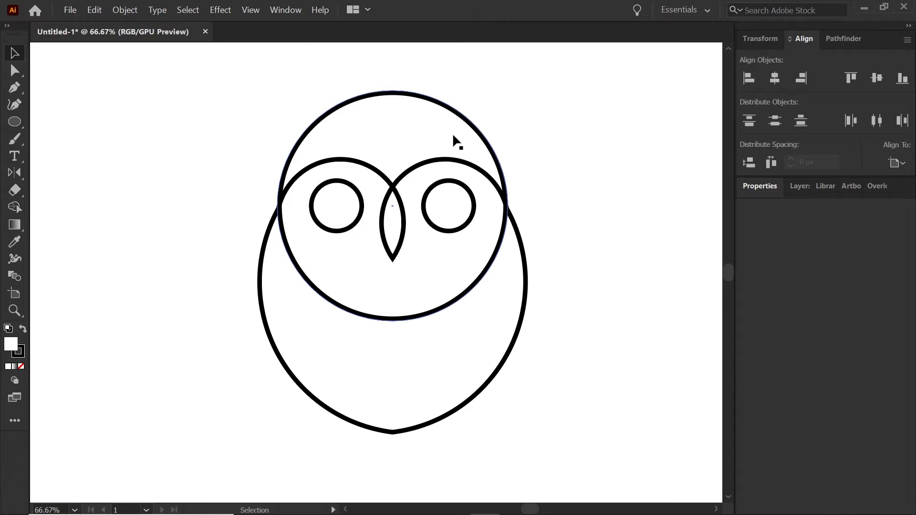
Duplicate the large head circle straight down over the body and remove the copy's fill.
key("ctrl+minus")
key("ctrl+minus")
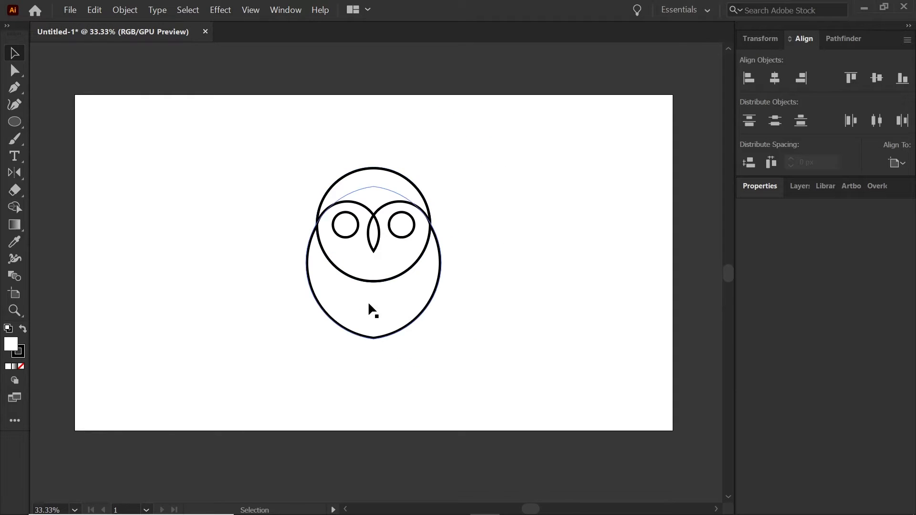
scroll(372, 310, "up", 1)
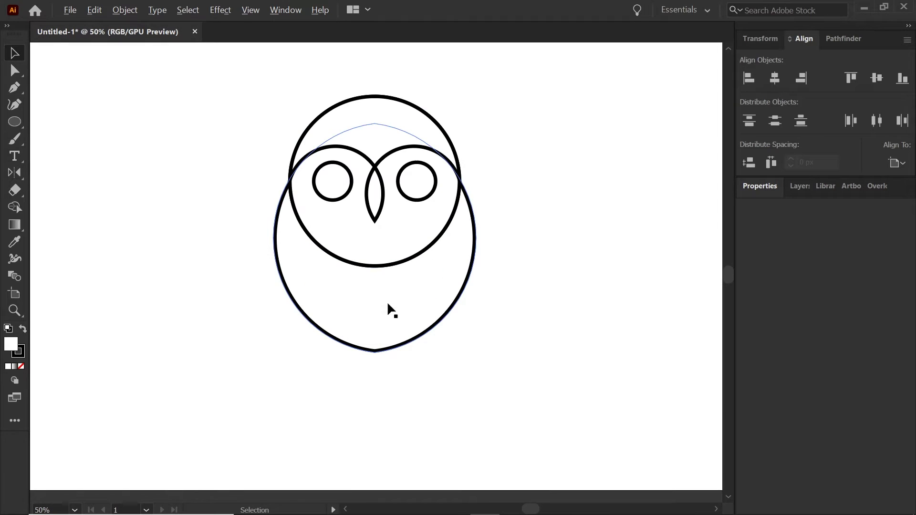
left_click(424, 253)
key("a")
key("v")
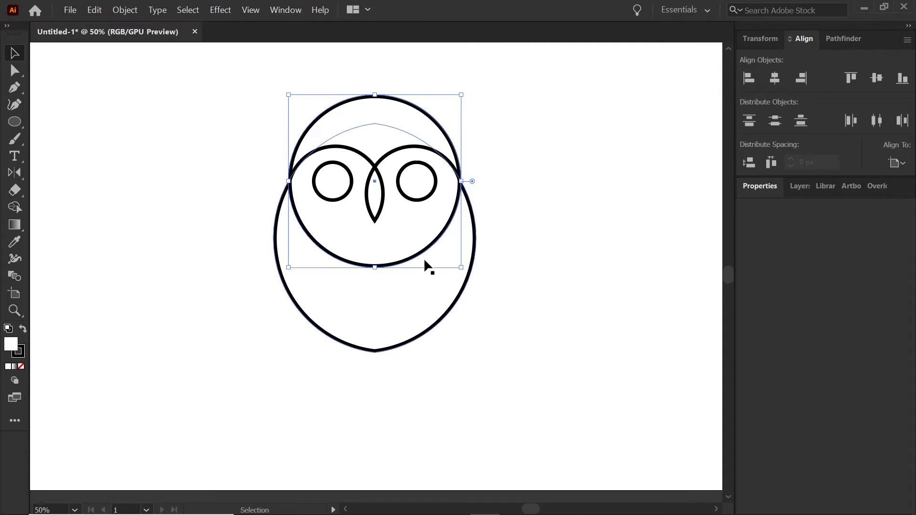
left_click_drag(425, 256, 424, 305)
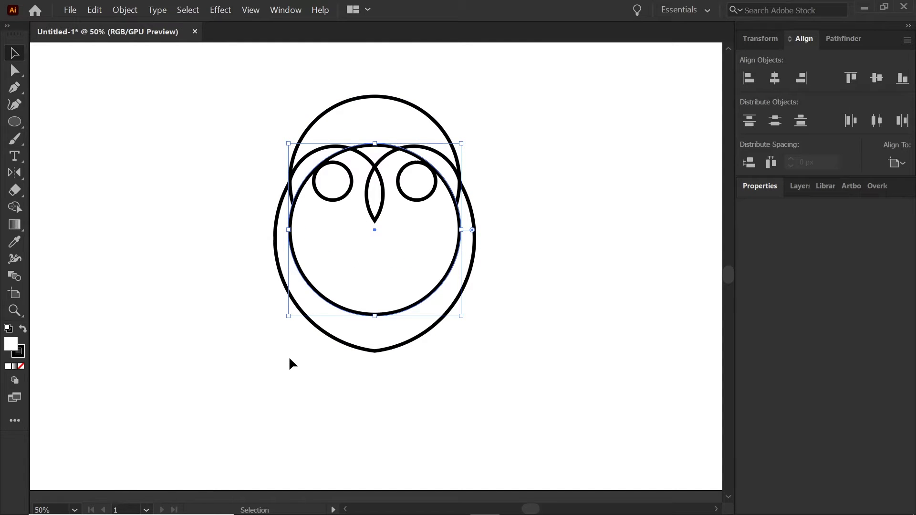
key("slash")
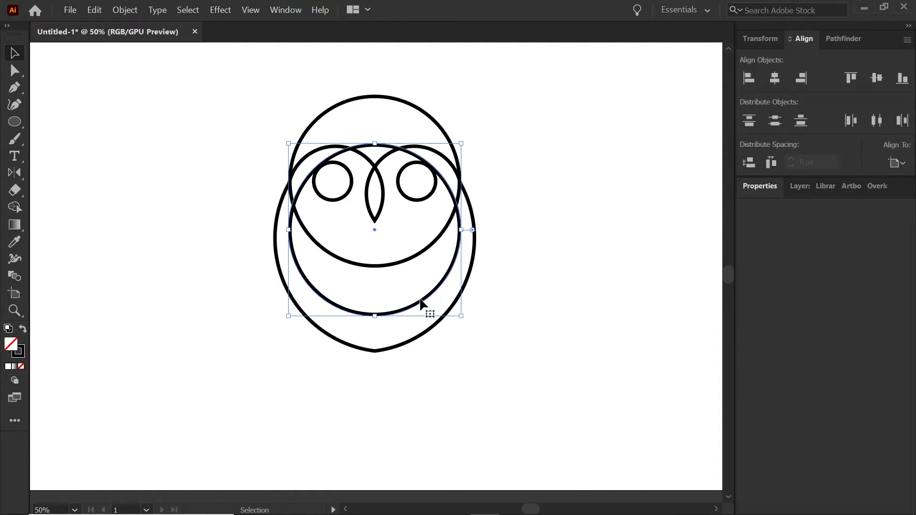
Nudge the unfilled circle copy slightly upward inside the body shape.
key("Up")
key("Up")
key("Up")
key("Up")
key("Up")
key("Up")
key("Up")
key("Up")
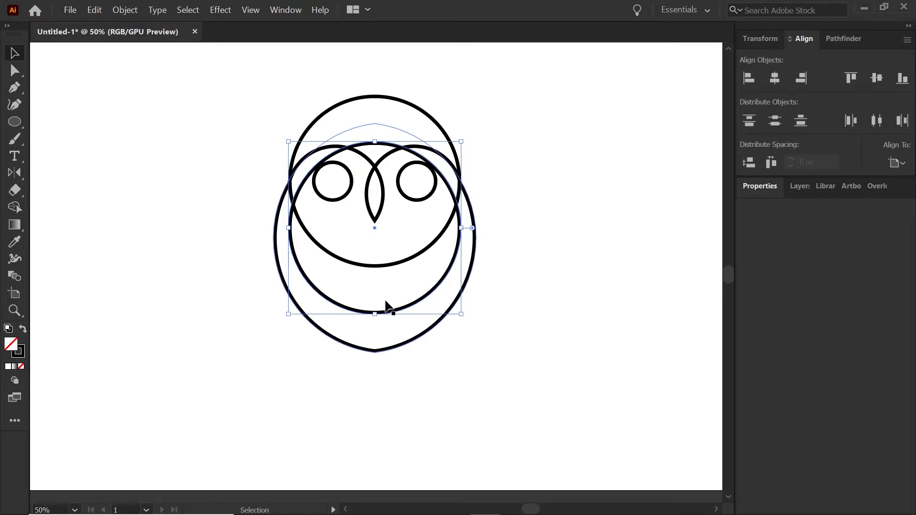
key("Up")
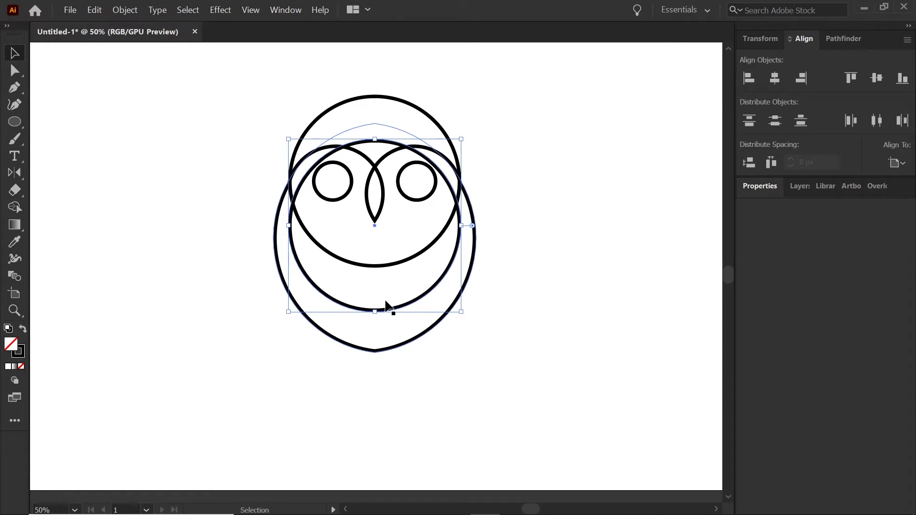
left_click(374, 352)
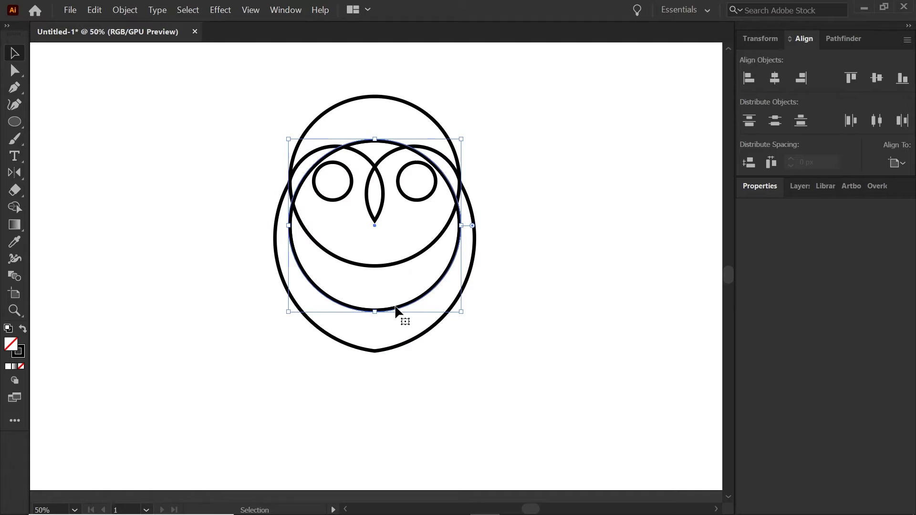
Duplicate the unfilled circle in place and offset one circle to the right and the other to the left of the centre line.
key("shift+Right")
key("shift+Right")
key("shift+Right")
key("shift+Right")
key("shift+Right")
key("shift+Right")
key("shift+Right")
key("shift+Right")
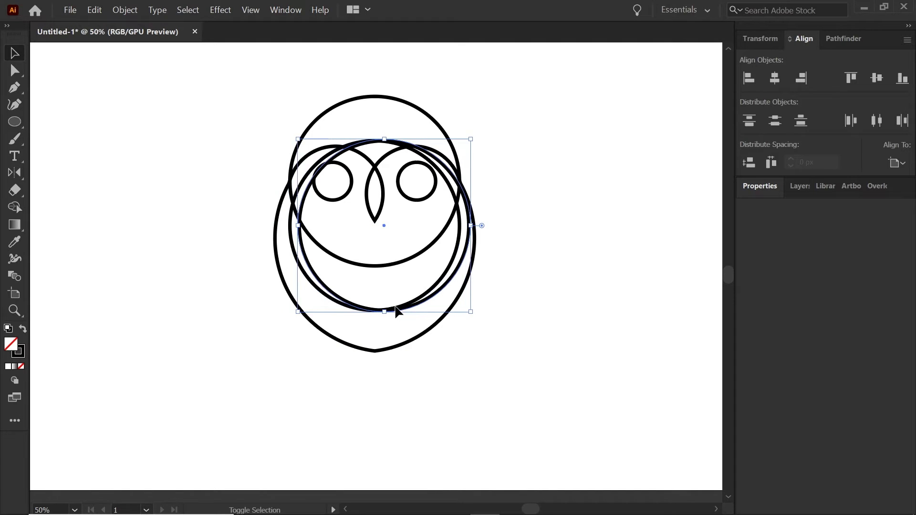
left_click(293, 247)
key("shift+Left")
key("shift+Left")
key("shift+Left")
key("shift+Left")
key("shift+Left")
key("shift+Left")
key("shift+Left")
key("shift+Left")
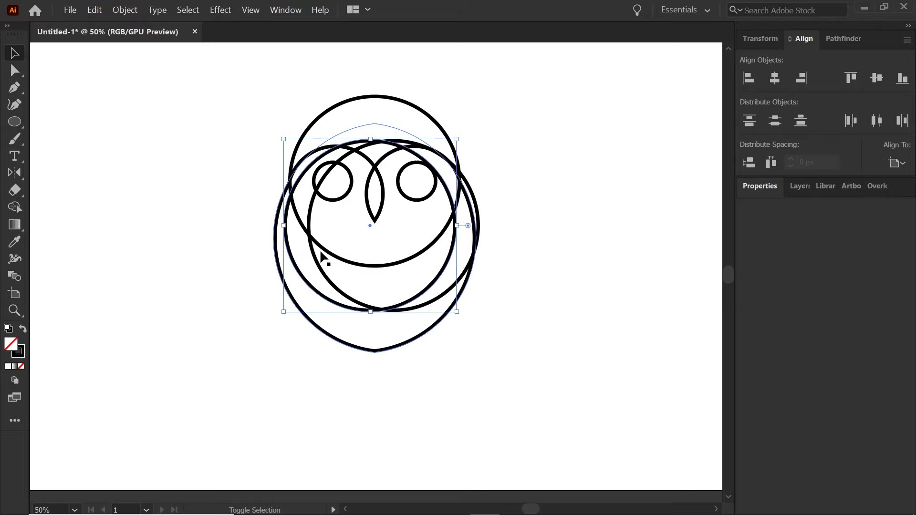
left_click(416, 305, "shift")
key("shift+m")
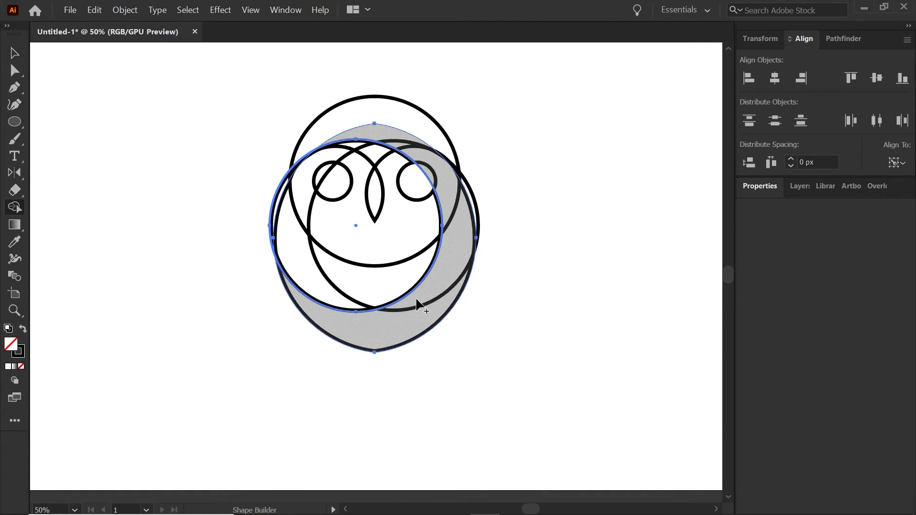
key("v")
left_click(481, 269)
left_click(440, 278)
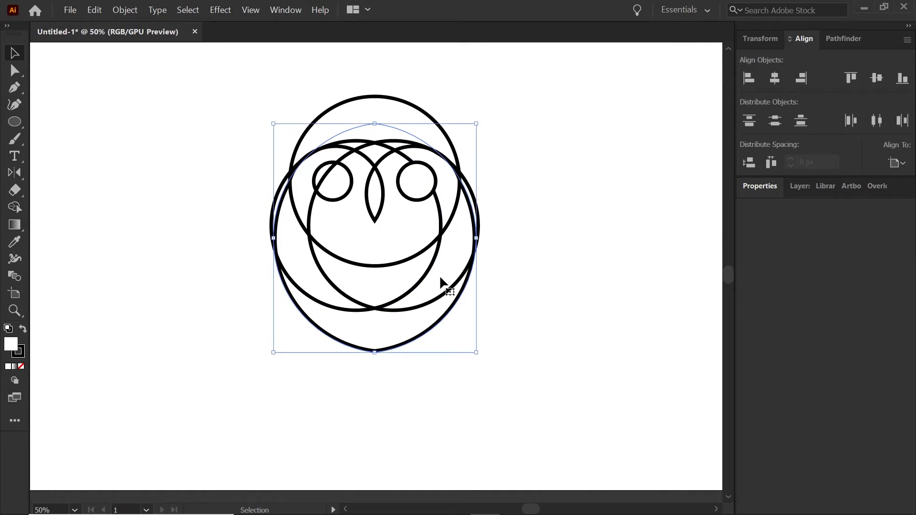
Trim the two offset circles with Shape Builder, keeping only their overlap as a pointed oval.
left_click(346, 312)
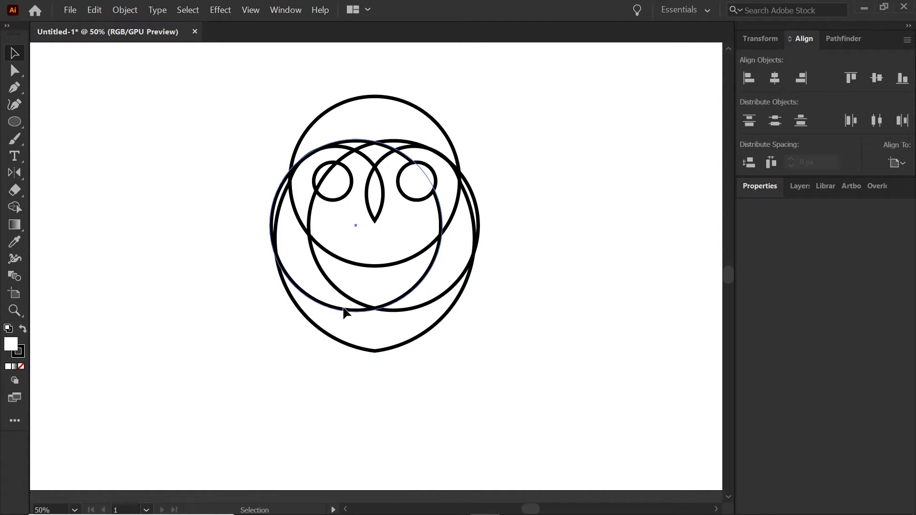
left_click(414, 309, "shift")
key("shift+m")
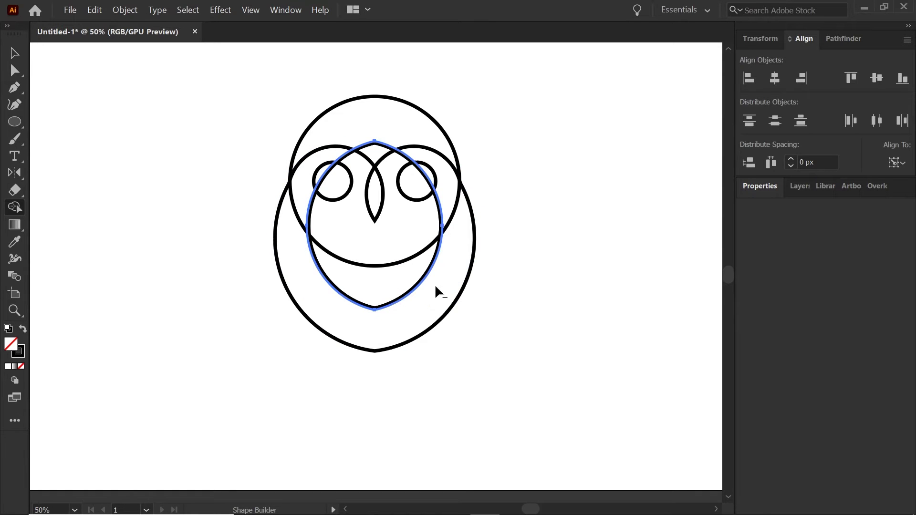
left_click(370, 300)
key("v")
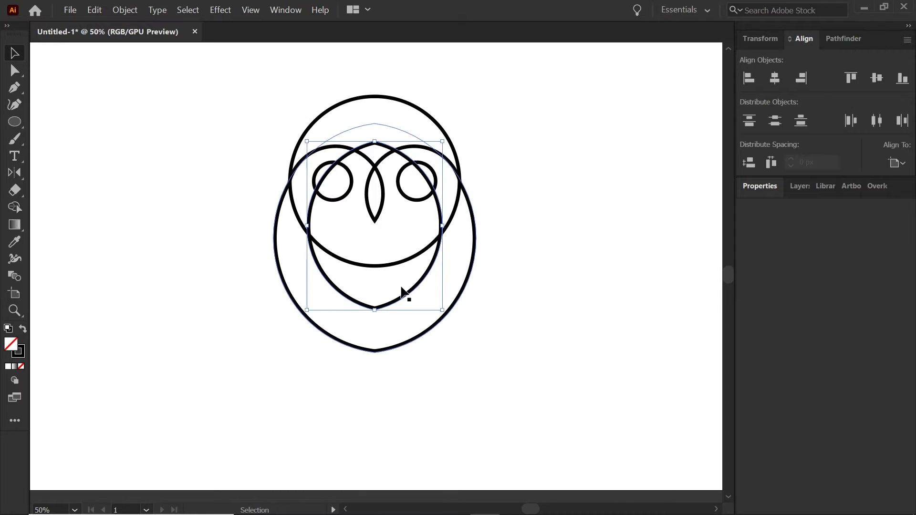
Send the pointed oval behind the head circle but keep it in front of the body, forming the chest.
key("a")
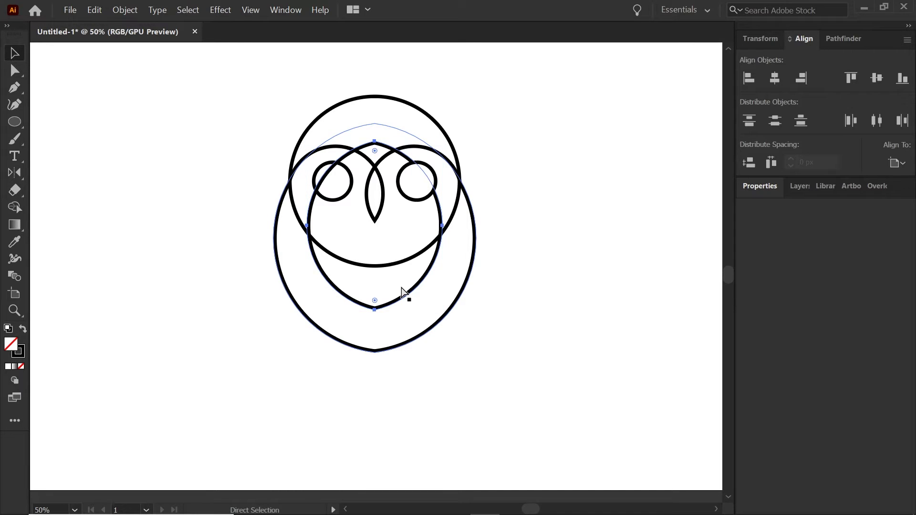
key("ctrl+bracketright")
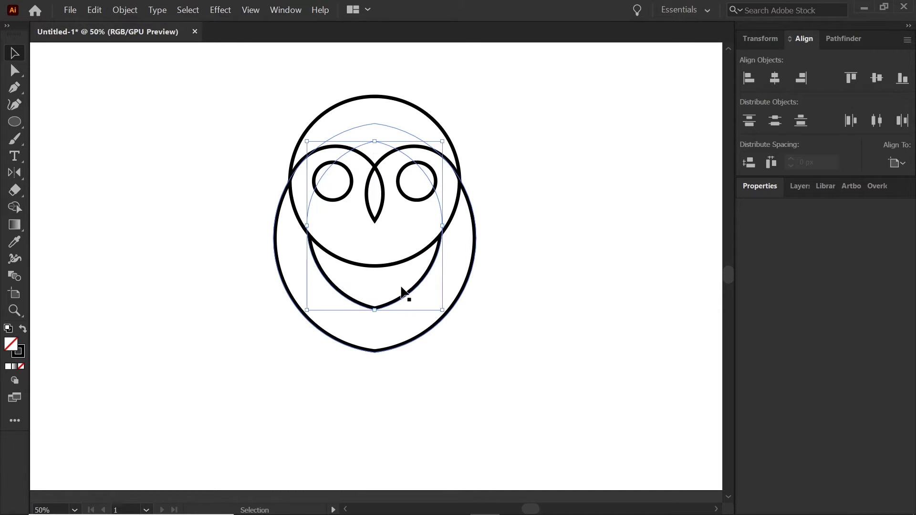
left_click(473, 374)
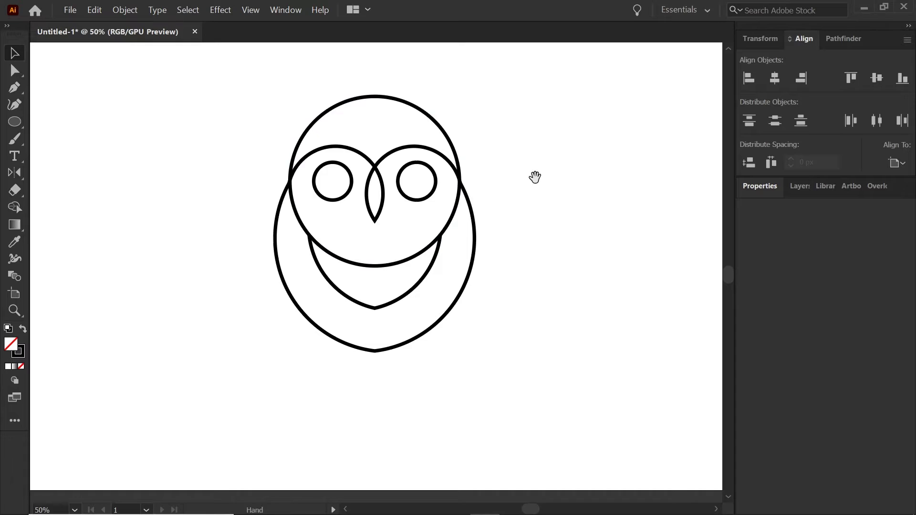
Duplicate the pointed chest oval straight down below the body as a tail and send the copy to the back.
key("ctrl+0")
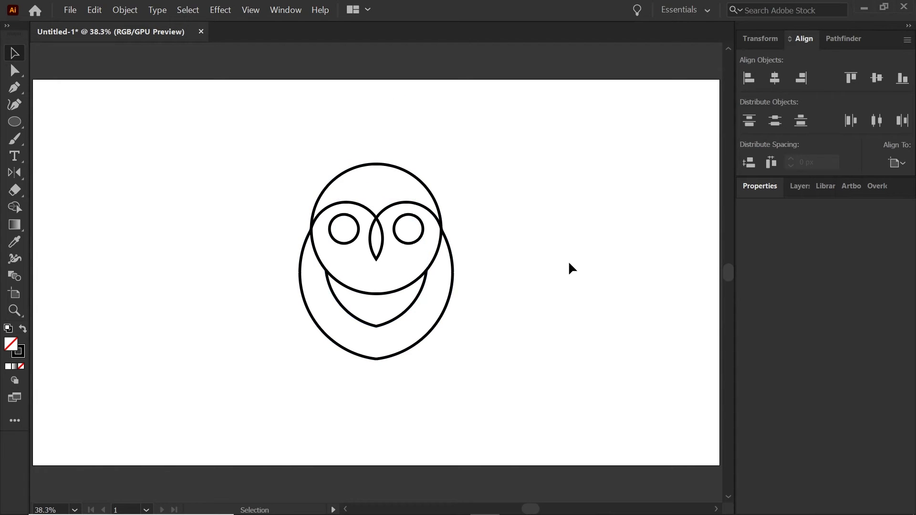
left_click(403, 316)
left_click(411, 318)
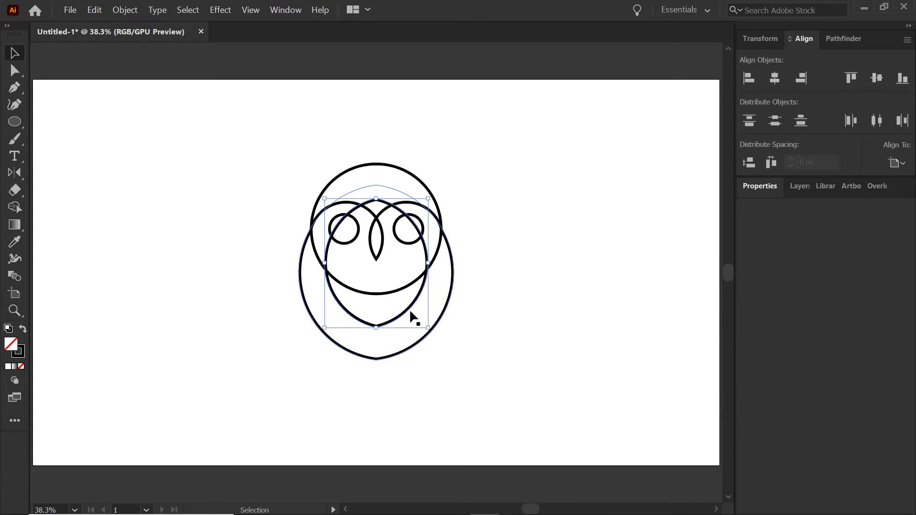
left_click_drag(405, 313, 392, 382)
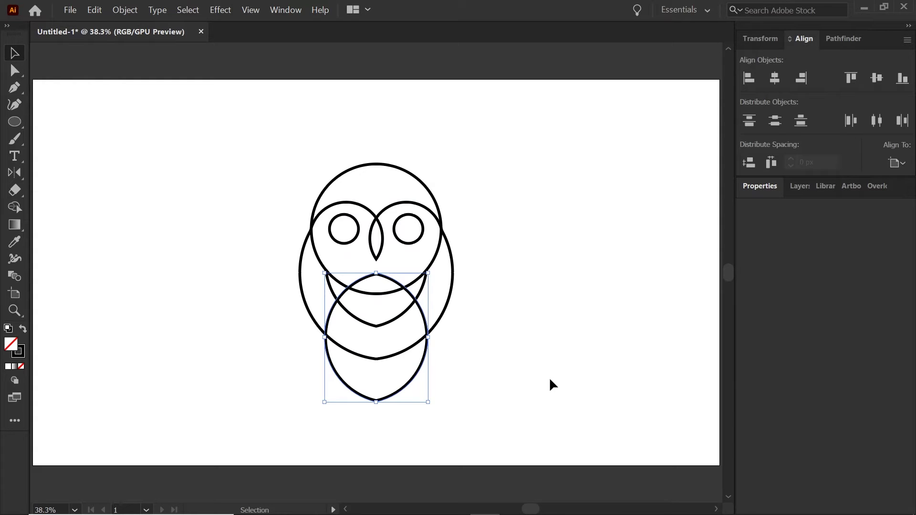
key("ctrl+shift+bracketleft")
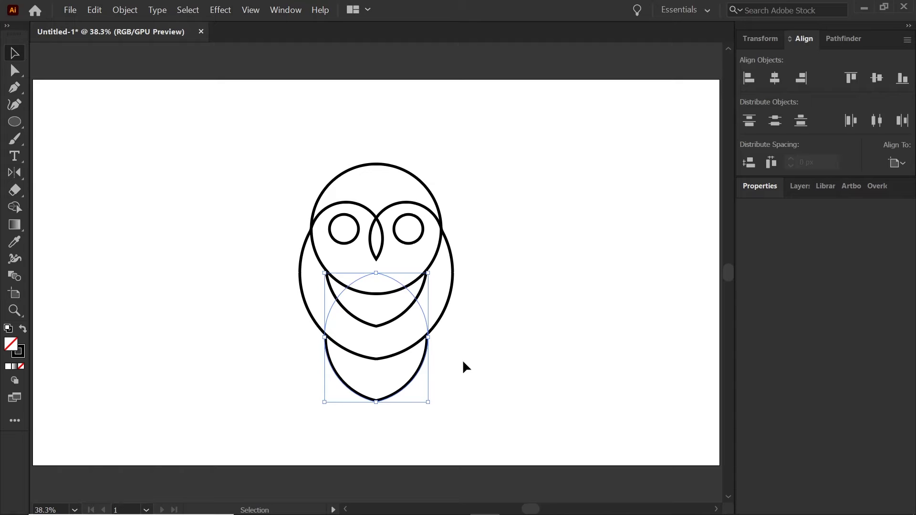
left_click(521, 345)
Reflect a copy of the tail oval about its top anchor so it tilts down to the left, and send it to the back.
left_click(389, 400)
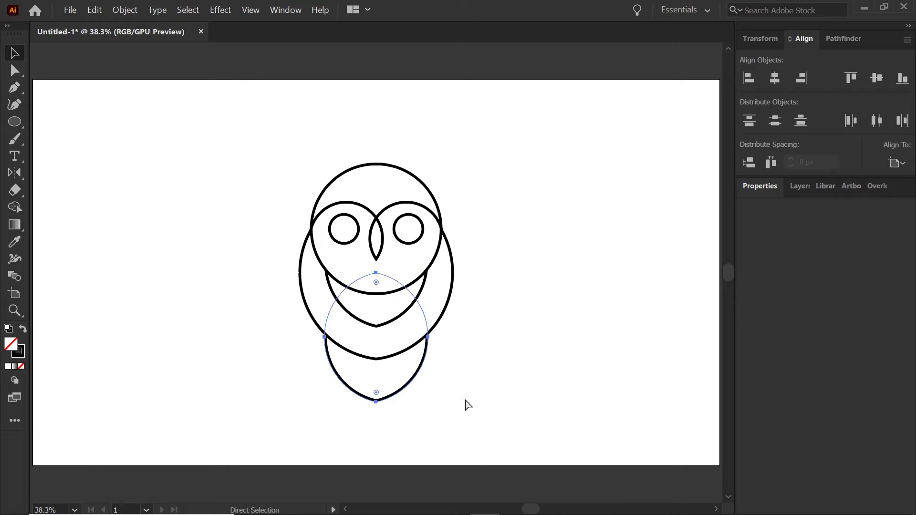
key("ctrl+shift+bracketright")
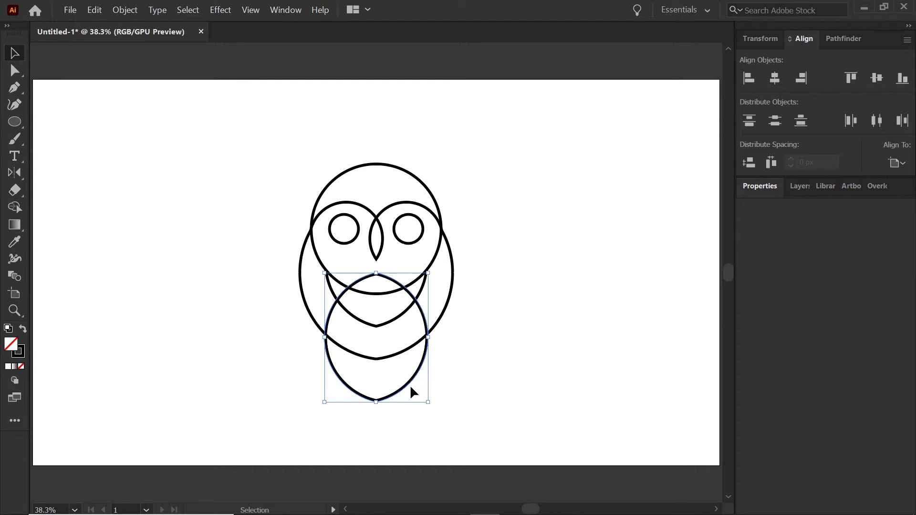
key("o")
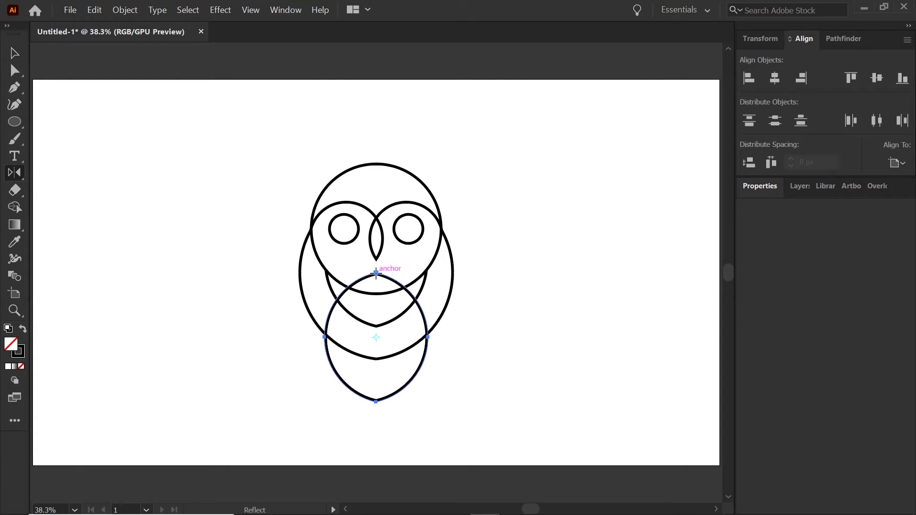
left_click(376, 273)
left_click_drag(398, 375, 289, 356)
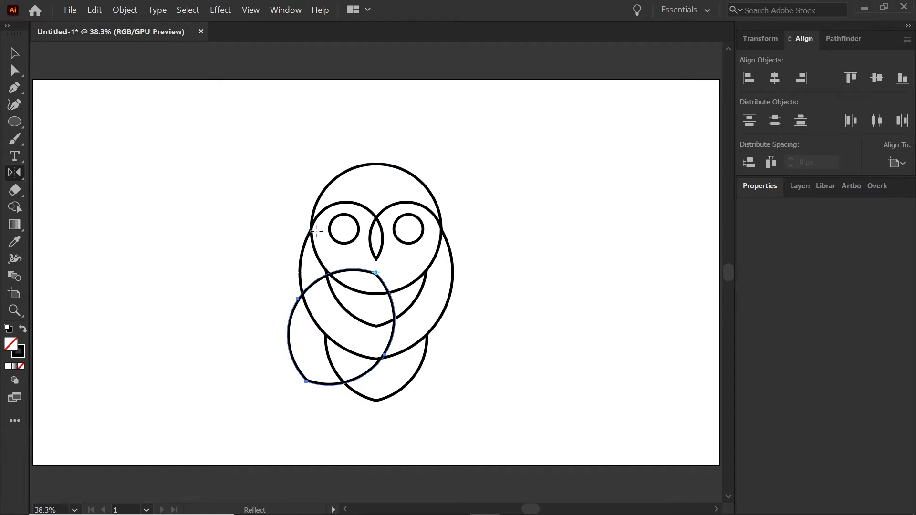
key("ctrl+shift+[")
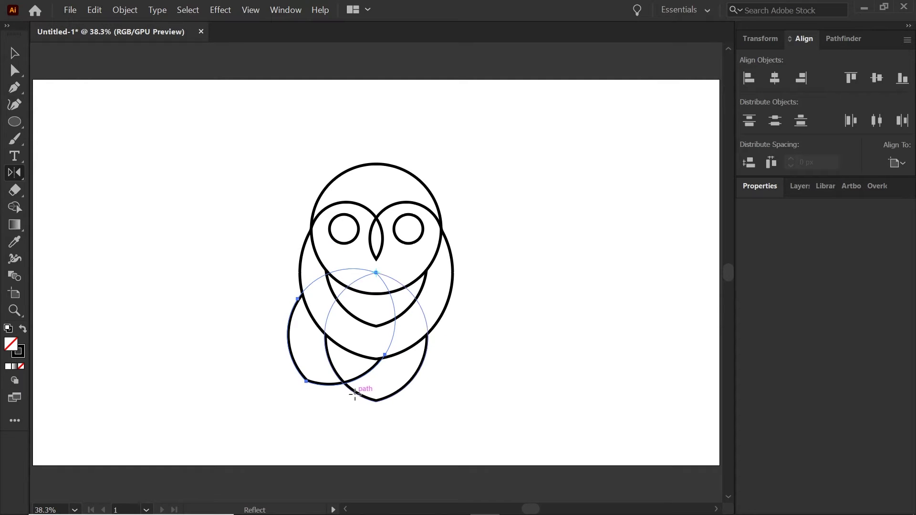
Scale the tilted left tail feather down toward its upper anchor so it lines up with the body's left edge.
key("s")
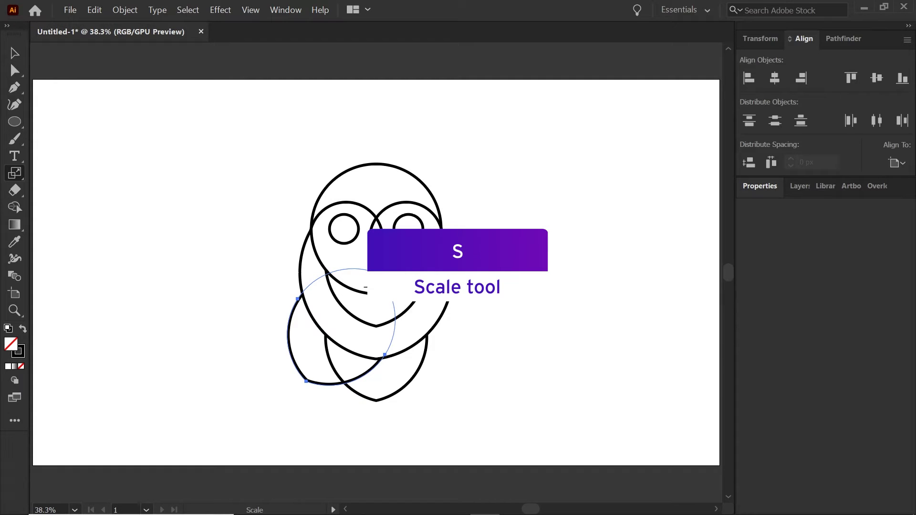
left_click_drag(310, 374, 319, 357)
key("v")
left_click(508, 388)
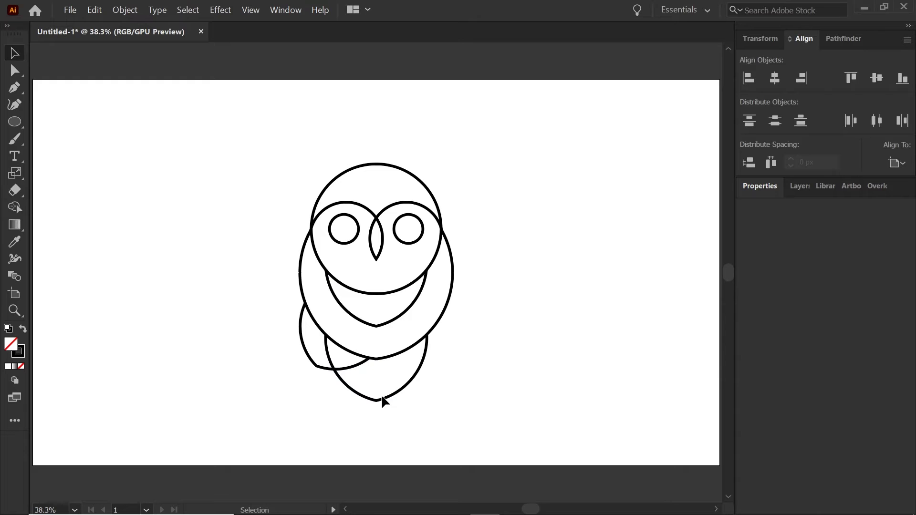
Move the central tail oval slightly upward.
left_click_drag(389, 398, 389, 396)
left_click(304, 389)
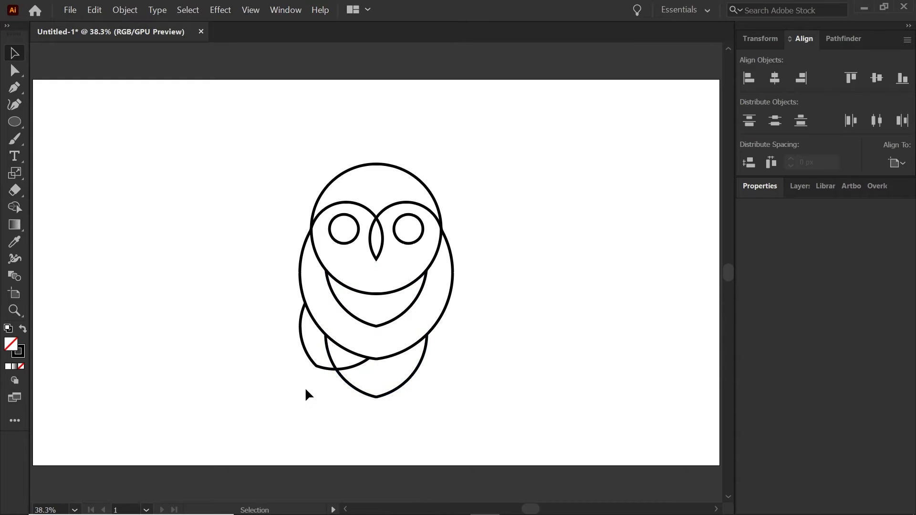
Reflect a copy of the left tail feather about its upper anchor to form the right feather, and send it to the back.
left_click(316, 366)
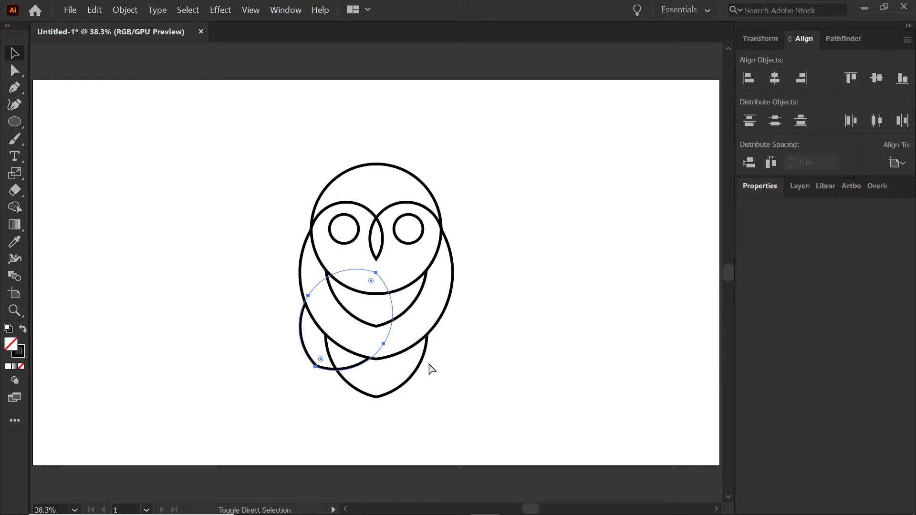
key("ctrl+shift+bracketright")
key("o")
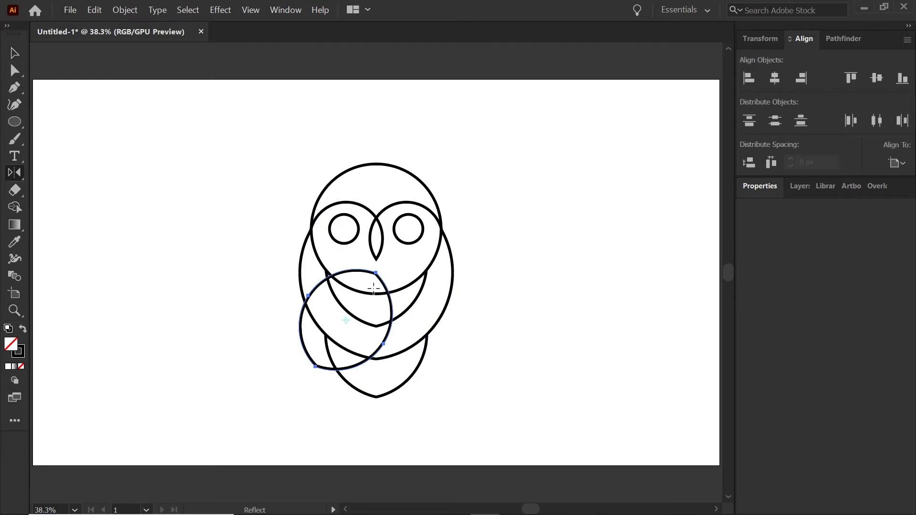
left_click(375, 273)
left_click_drag(375, 272, 460, 343)
key("v")
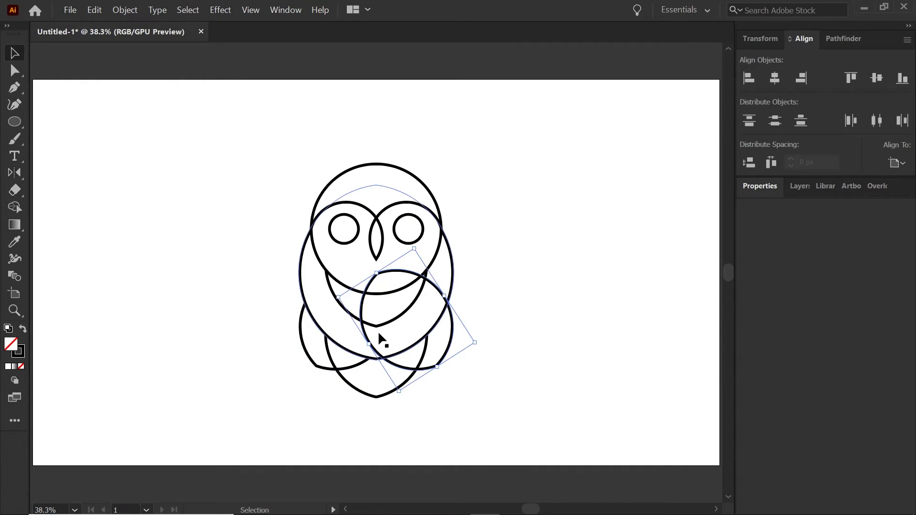
key("ctrl+shift+[")
Fill the central tail oval and both side tail feathers with white.
left_click_drag(447, 408, 314, 362)
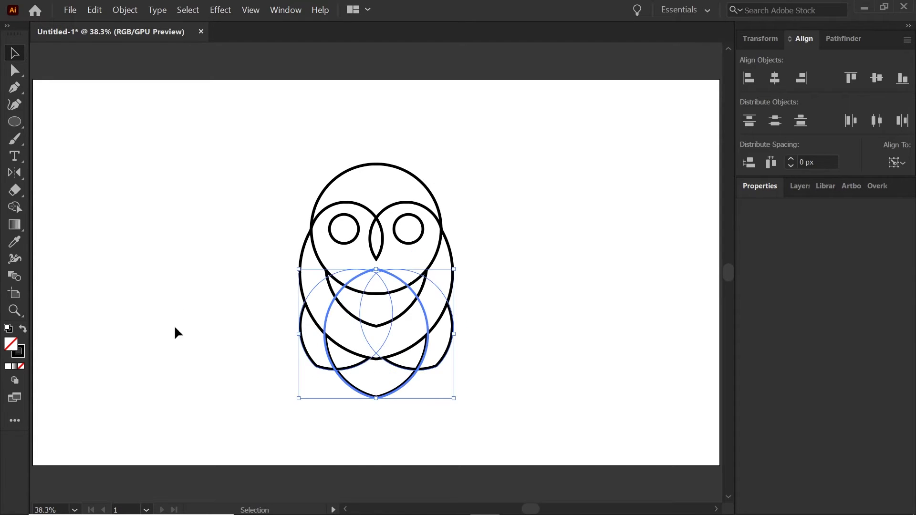
left_click(8, 366)
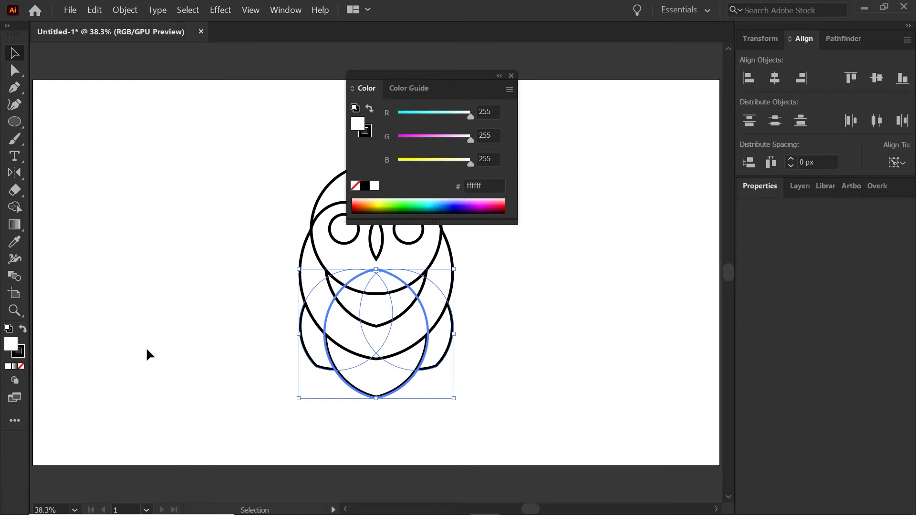
left_click(172, 268)
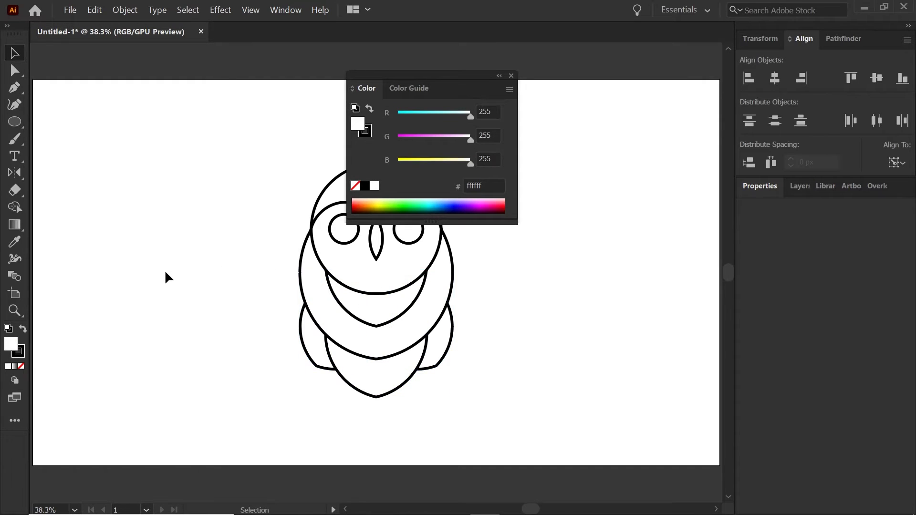
left_click(510, 76)
Scale the three tail feathers down together about their centre and nudge them slightly downward.
left_click_drag(317, 399, 437, 368)
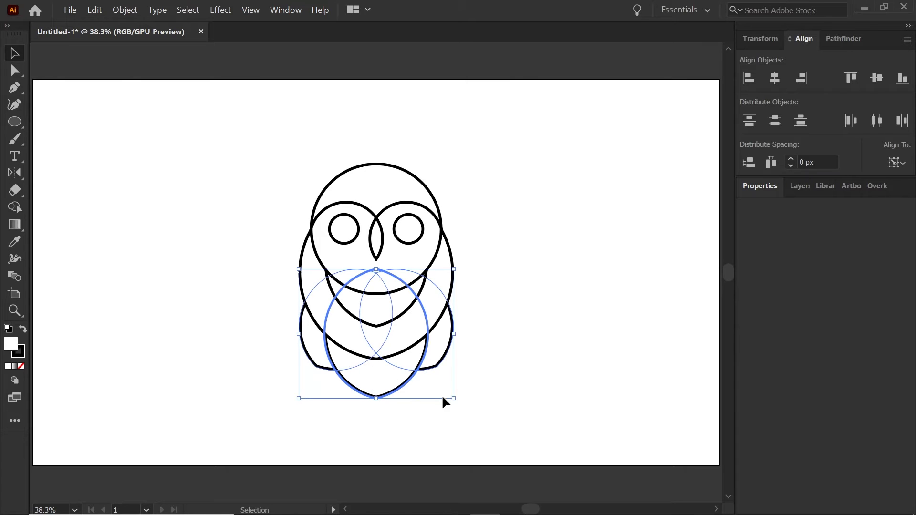
left_click_drag(457, 401, 438, 386)
key("Down")
key("Down")
key("Down")
key("Down")
key("Down")
key("Down")
key("Down")
key("Down")
key("Down")
key("Down")
key("Down")
key("Down")
key("Down")
key("Down")
key("Down")
key("Down")
key("Down")
key("Down")
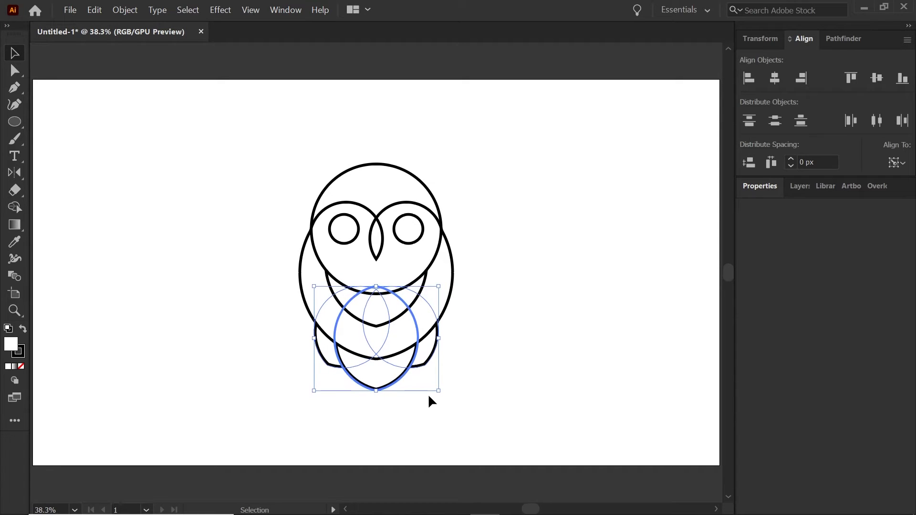
left_click(562, 362)
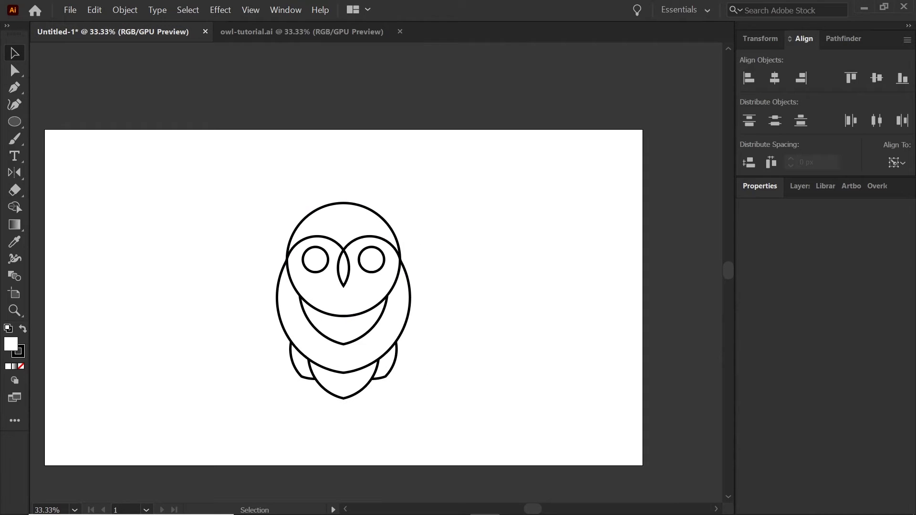
Group the whole owl and scale it down proportionally about its centre to roughly half size.
left_click_drag(411, 250, 257, 413)
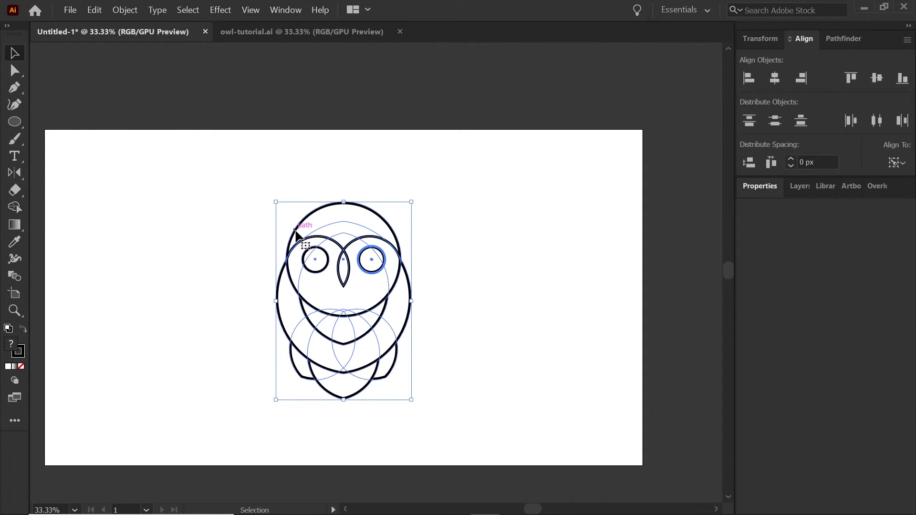
key("ctrl+g")
left_click_drag(413, 401, 380, 355)
left_click(479, 229)
Draw a circle centred on the head's top anchor, reaching down to the tip of the beak.
key("space")
left_click_drag(433, 248, 439, 249)
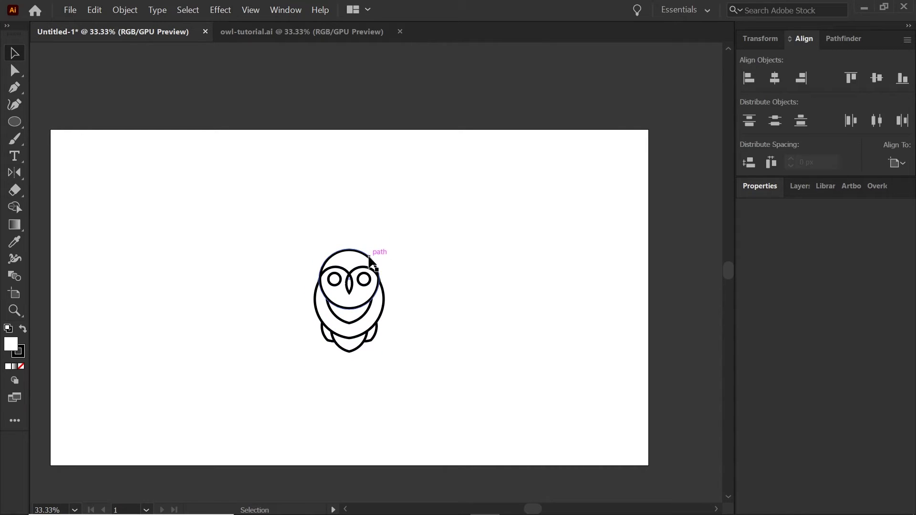
key("l")
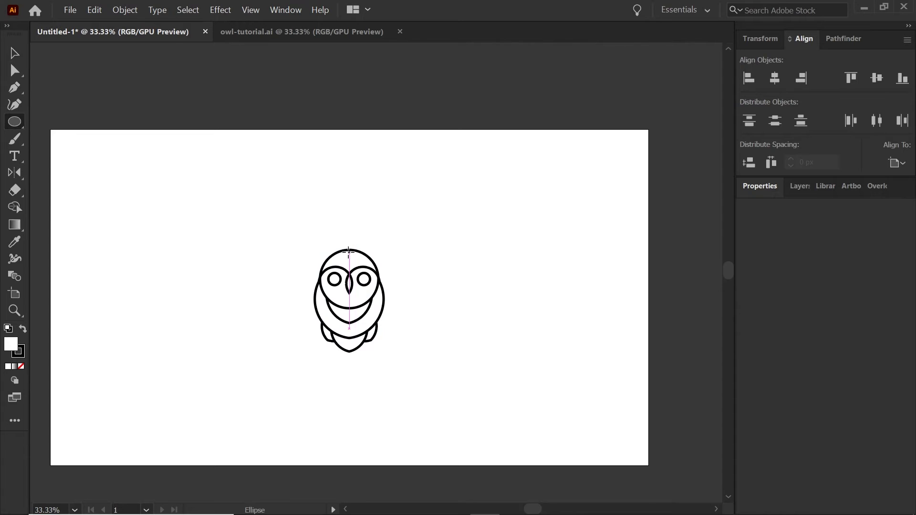
left_click_drag(349, 249, 372, 293)
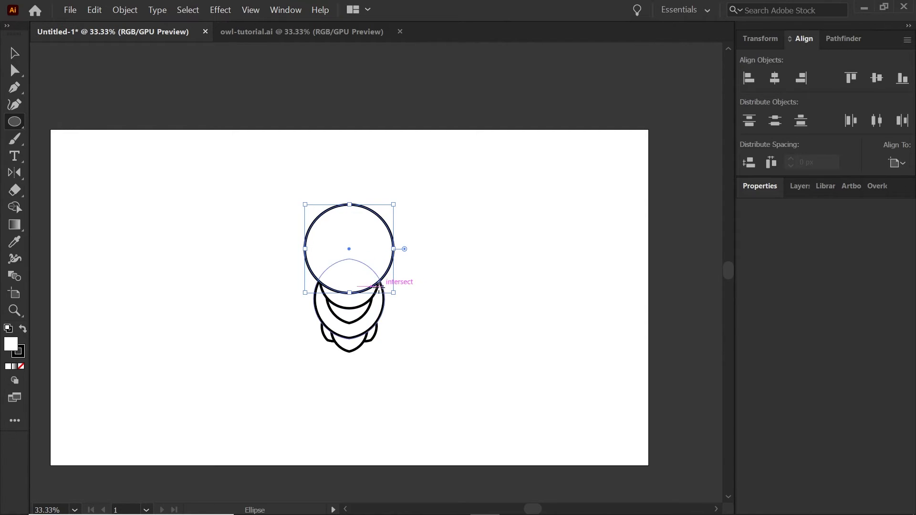
key("v")
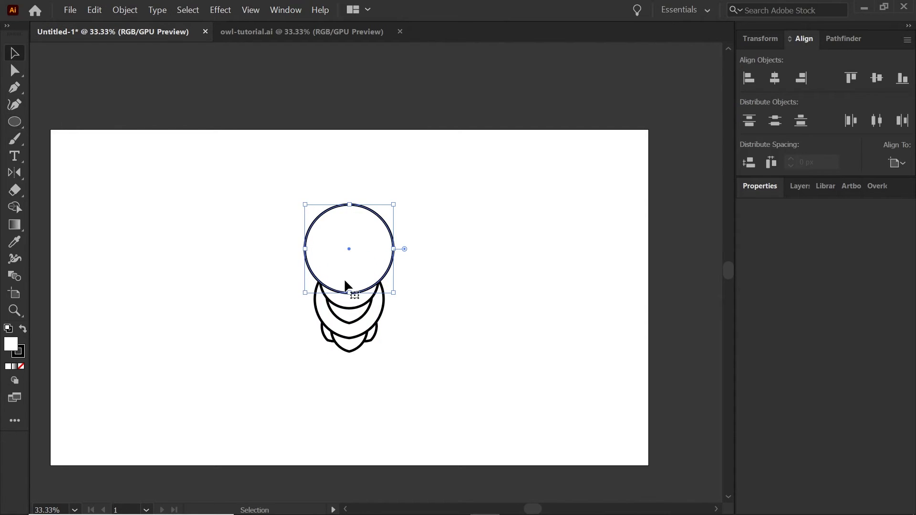
Check the circle in outline view and shrink it slightly about its centre to meet the crossings of the head and body curves.
key("ctrl+y")
scroll(298, 295, "up", 5)
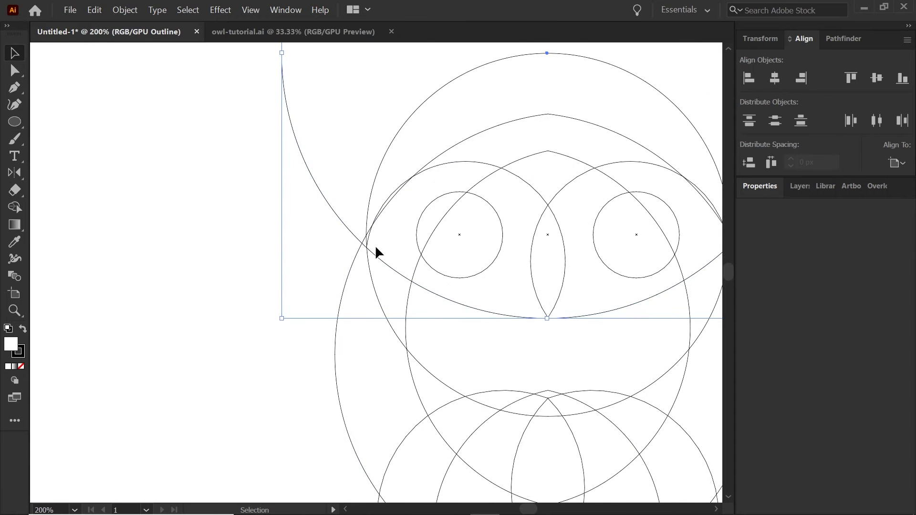
scroll(377, 248, "down", 1)
scroll(412, 255, "down", 1)
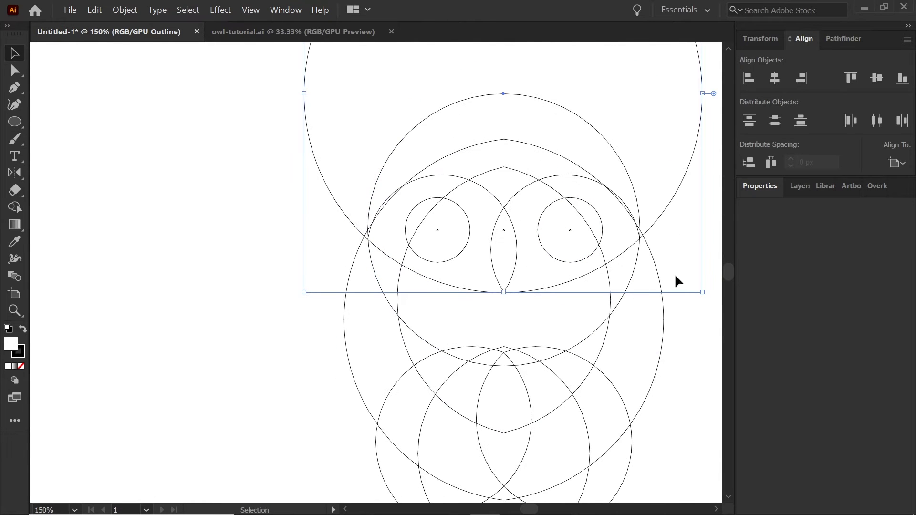
left_click_drag(702, 292, 697, 286)
scroll(528, 279, "down", 2)
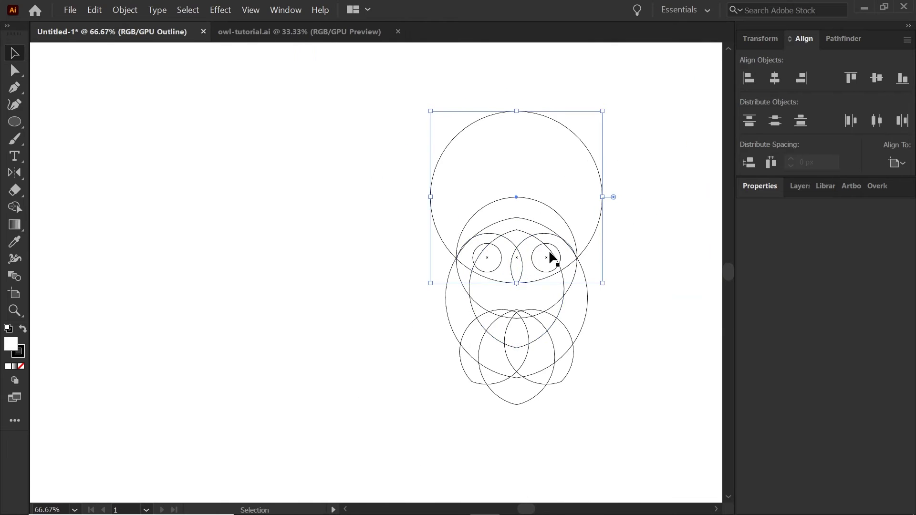
key("ctrl+y")
Send the new circle behind the owl.
scroll(477, 215, "right", 5)
scroll(477, 215, "up", 1)
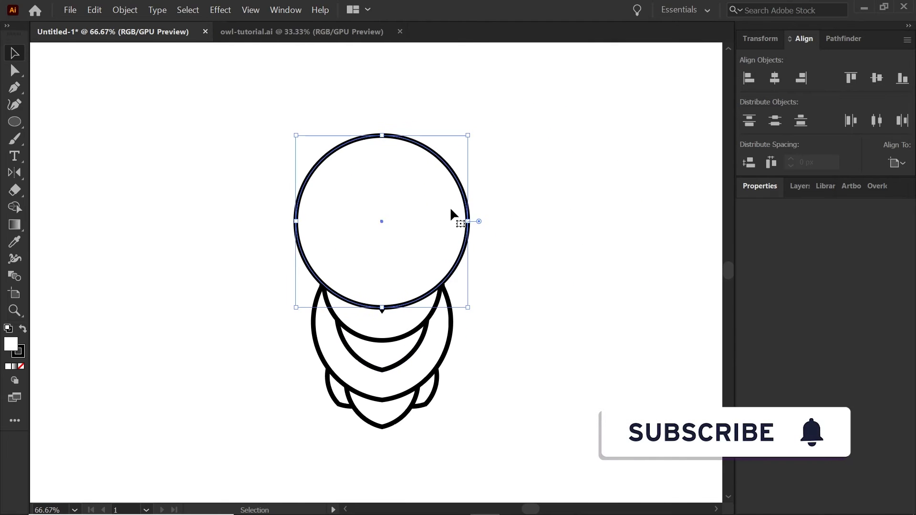
key("ctrl+shift+bracketleft")
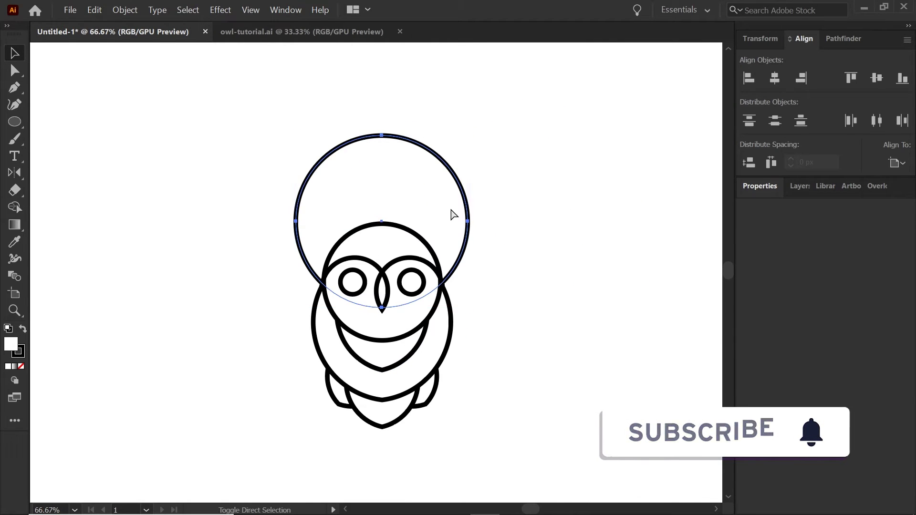
scroll(509, 250, "down", 1)
left_click_drag(537, 245, 467, 233)
left_click(436, 237)
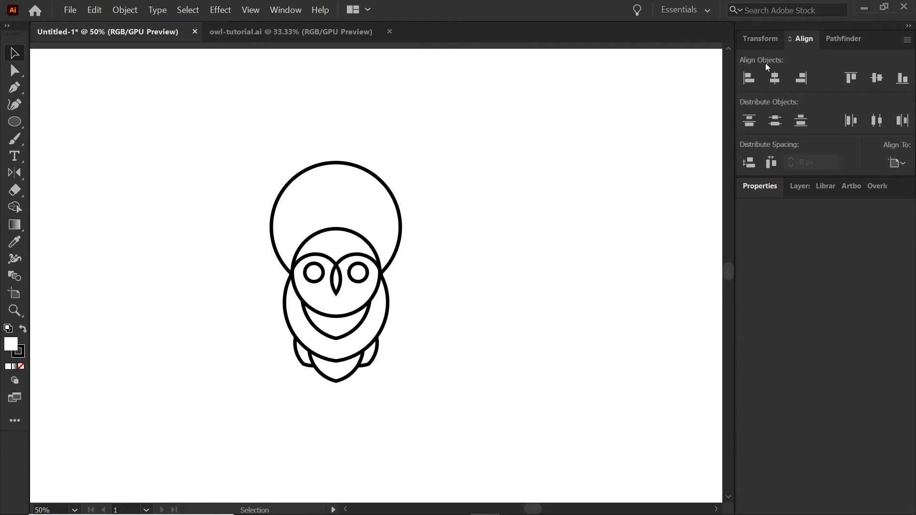
Duplicate the circle enlarged about its centre until it reaches the body's lowest point, and send the copy to the back.
left_click(381, 181)
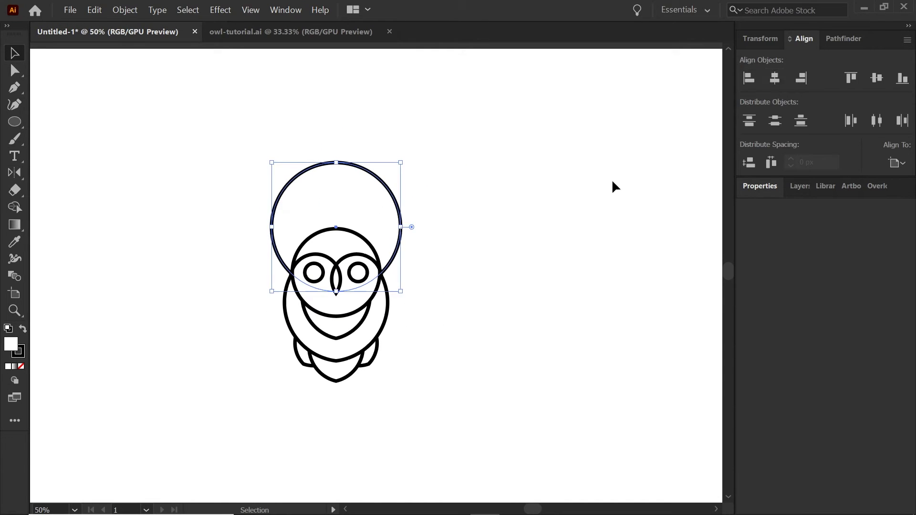
left_click(459, 241)
left_click_drag(477, 252, 523, 250)
scroll(427, 204, "down", 1)
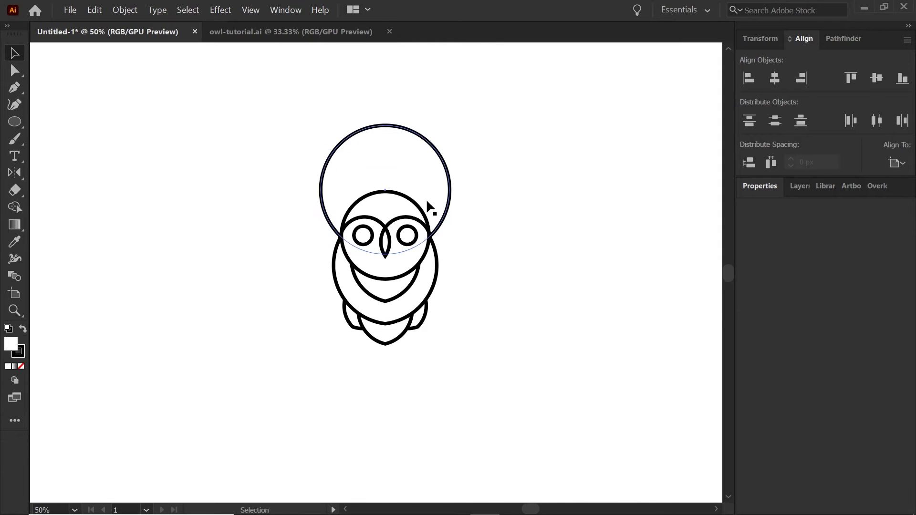
scroll(424, 203, "down", 1)
left_click_drag(511, 169, 496, 190)
left_click(382, 199)
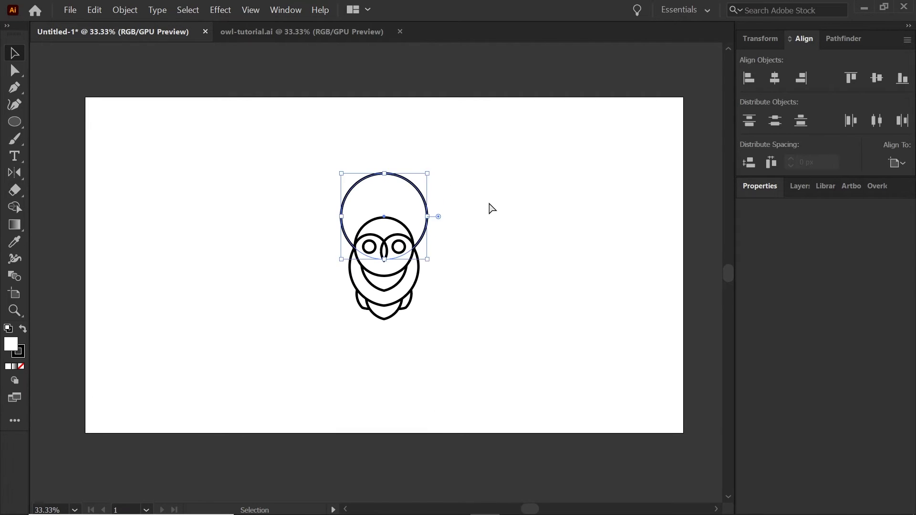
key("ctrl+shift+bracketright")
left_click_drag(429, 263, 472, 322)
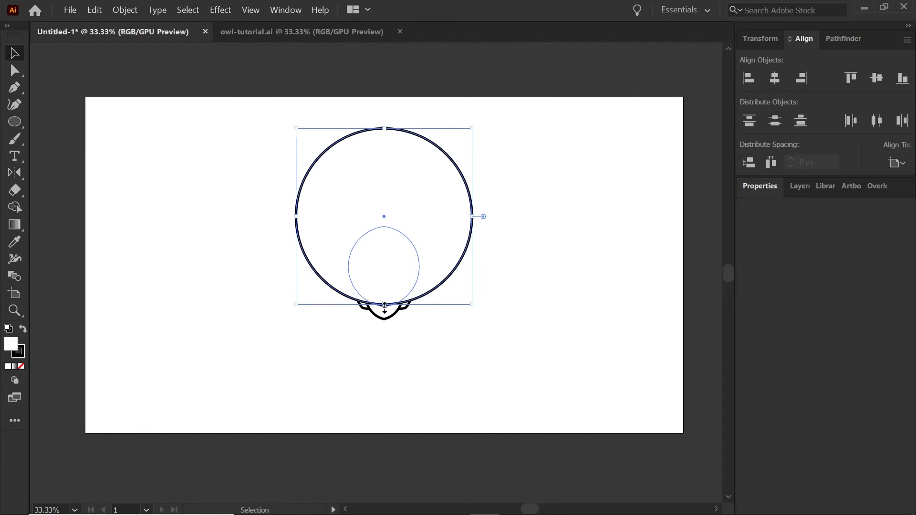
key("ctrl+shift+bracketleft")
left_click(583, 214)
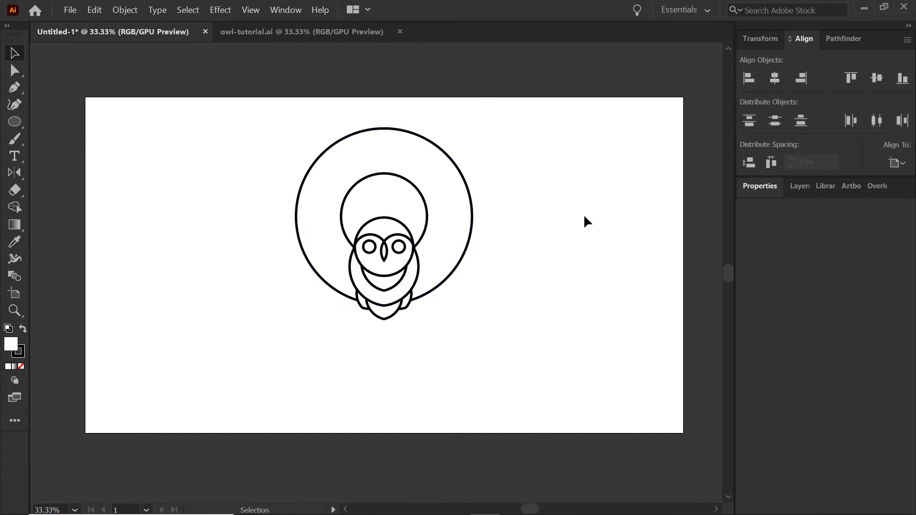
Bring the inner circle to the front and scale up a copy about its centre to nearly the artboard's width.
scroll(543, 233, "up", 1)
mouse_move(522, 221)
left_mouse_down()
mouse_move(551, 215)
mouse_move(531, 232)
left_mouse_up()
scroll(550, 215, "down", 1)
left_click(406, 211)
key("ctrl+shift+bracketright")
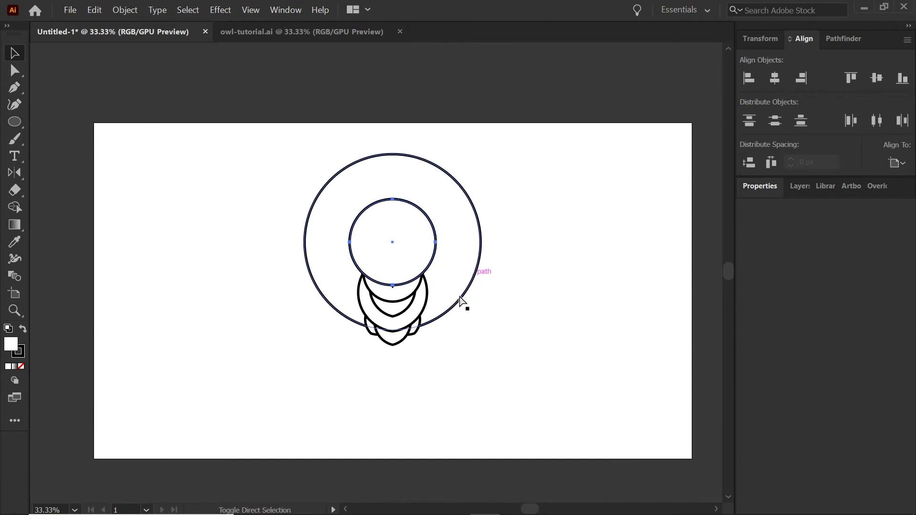
left_click_drag(436, 288, 664, 505)
Move the huge circle straight up until its lowest point touches the top of the owl's head.
left_click_drag(457, 413, 463, 72)
scroll(385, 150, "up", 1)
left_click_drag(456, 157, 459, 262)
left_click(652, 279)
scroll(529, 282, "down", 1)
left_click_drag(572, 279, 508, 235)
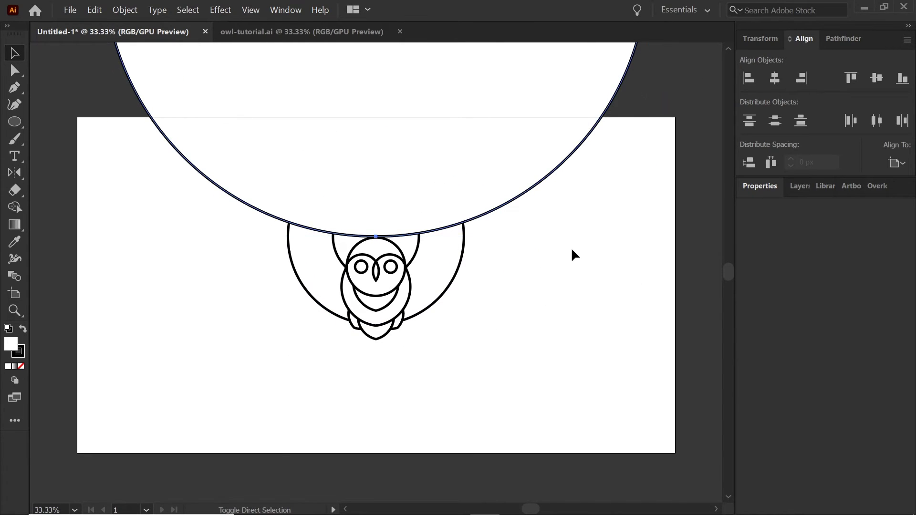
Add two larger concentric unfilled copies of the huge circle, reaching the tops of the eye rings and just below the eye centres.
left_click_drag(649, 238, 672, 284)
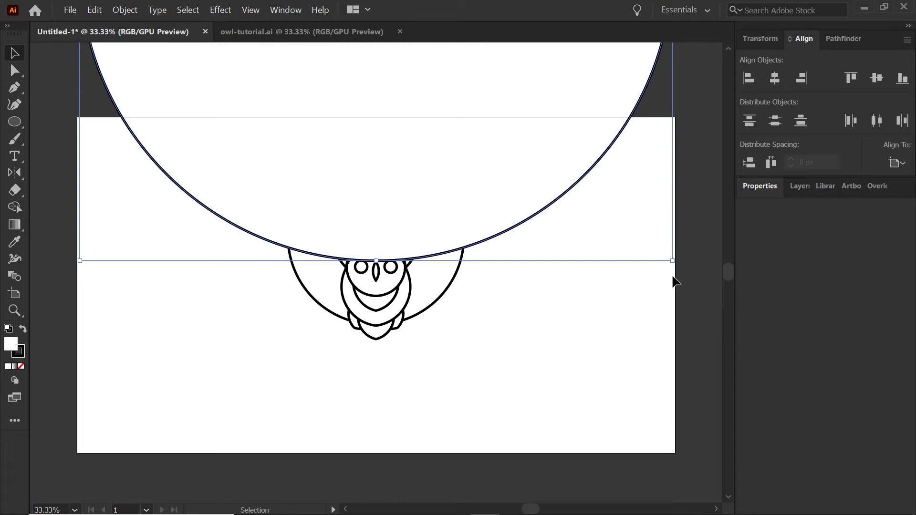
key("slash")
left_click_drag(677, 260, 668, 254)
scroll(402, 254, "up", 2)
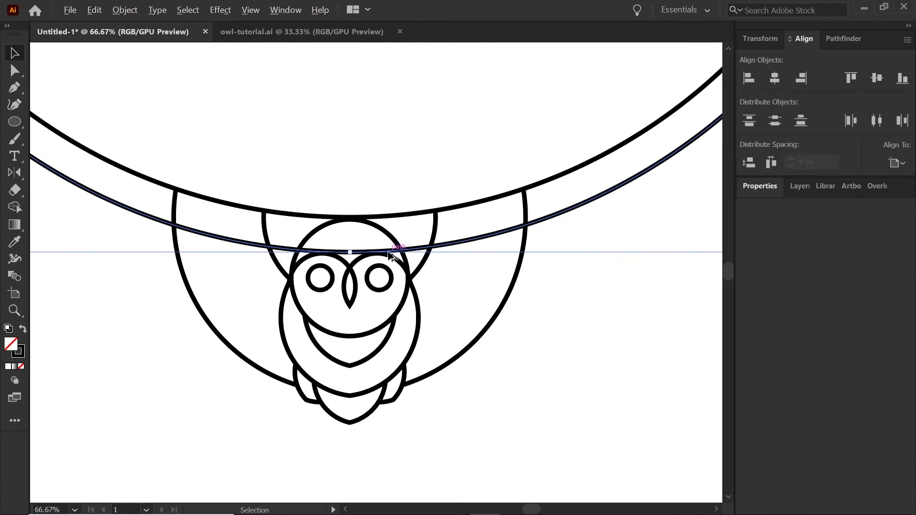
scroll(441, 261, "down", 2)
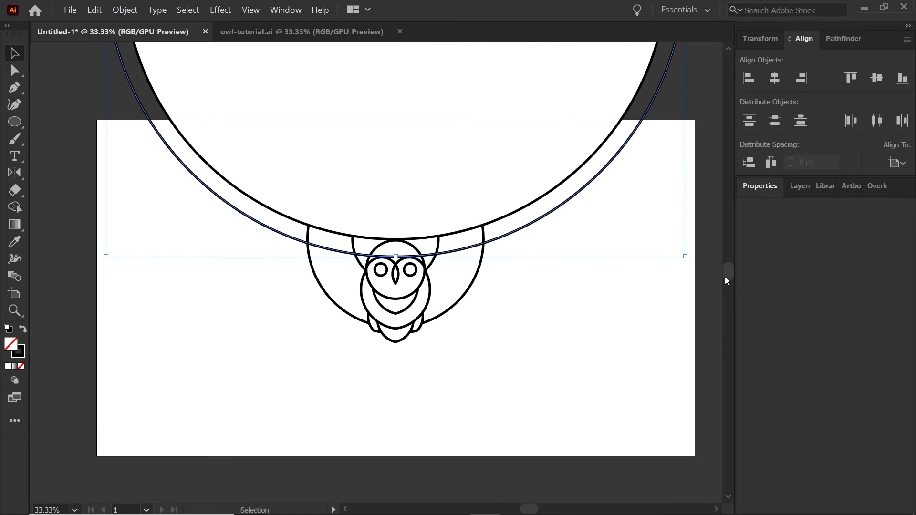
left_click_drag(686, 256, 702, 273)
key("a")
Reflect copies of the two outer unfilled circles downward about the lowest point of the outermost circle.
key("ctrl")
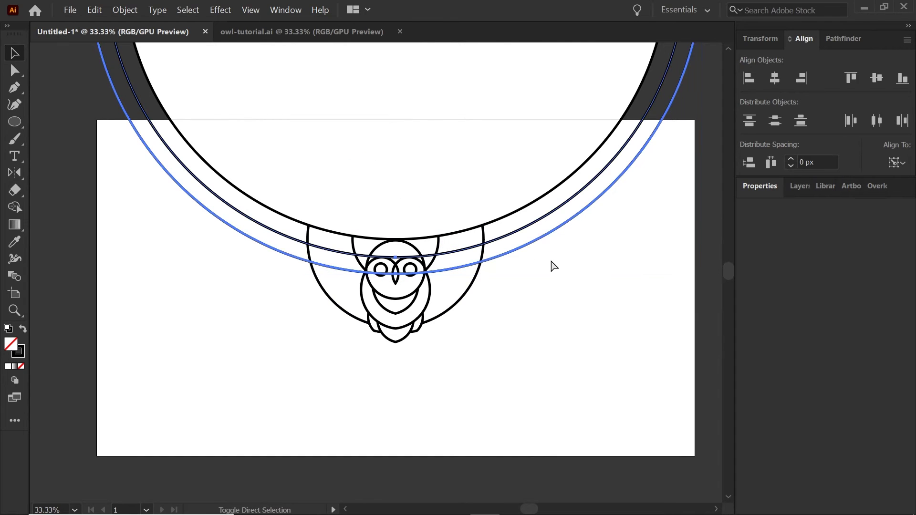
key("o")
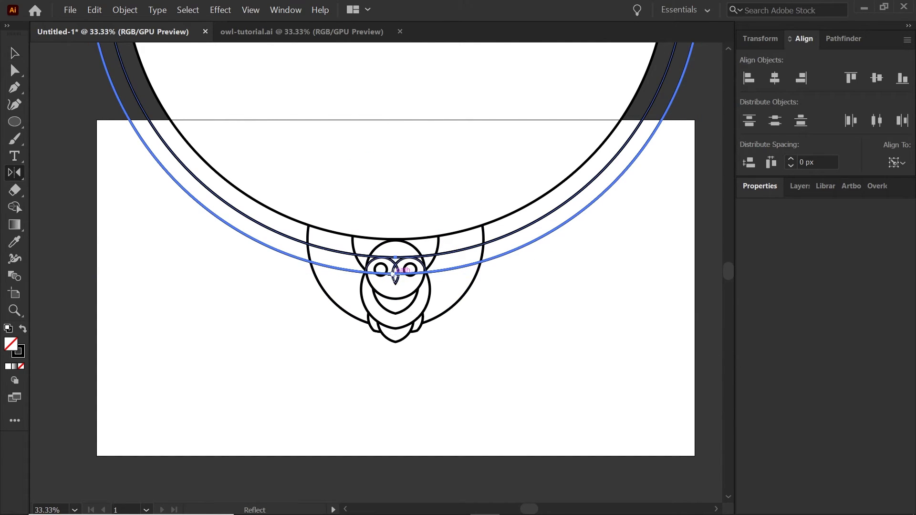
left_click_drag(394, 275, 456, 318)
key("v")
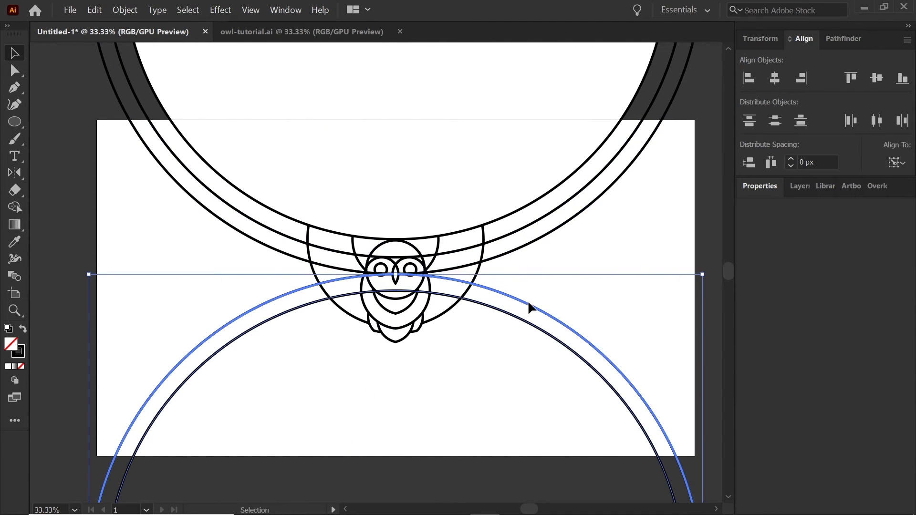
Shift the reflected inner circle down to the head's lower edge, keeping the reflected outer circle's top against the lowest upper arc.
left_click_drag(484, 284, 485, 292)
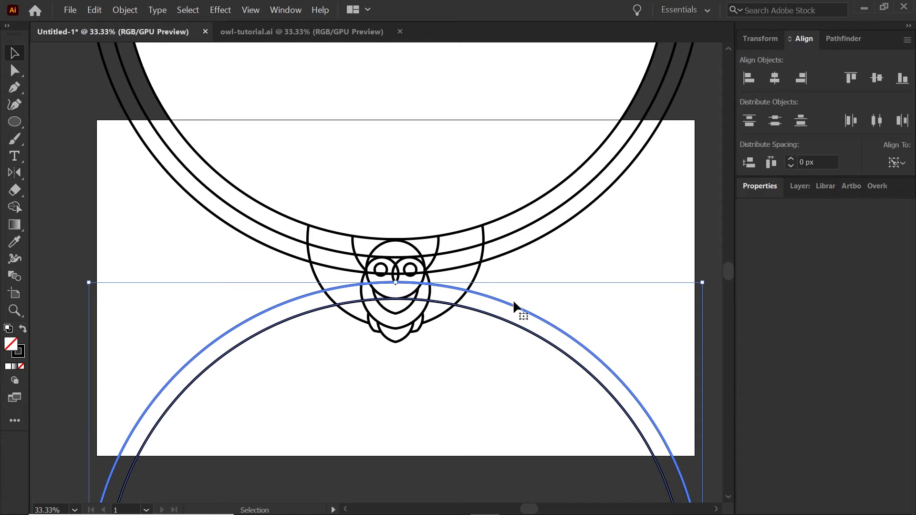
left_click(557, 299)
left_click_drag(500, 301, 504, 294)
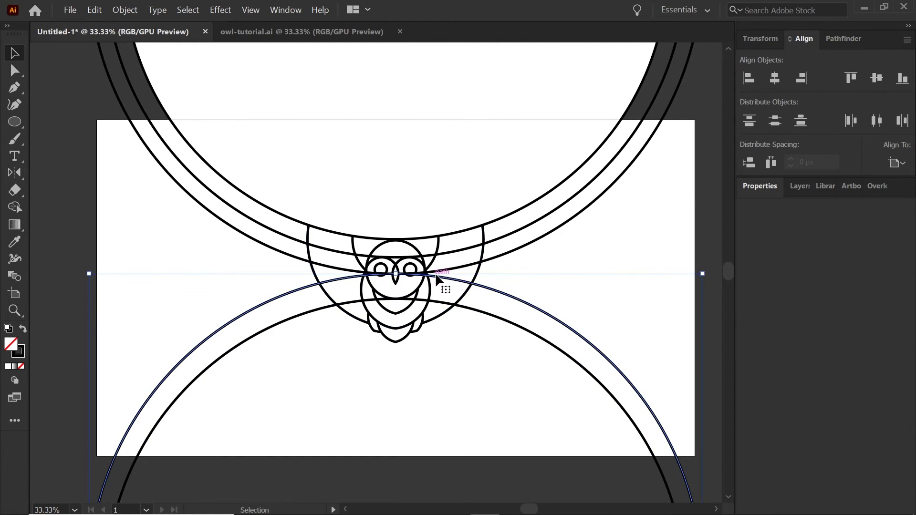
Add an enlarged concentric copy of the smallest wing circle reaching the head's lower edge, and send it to the back.
left_click(430, 300, "shift")
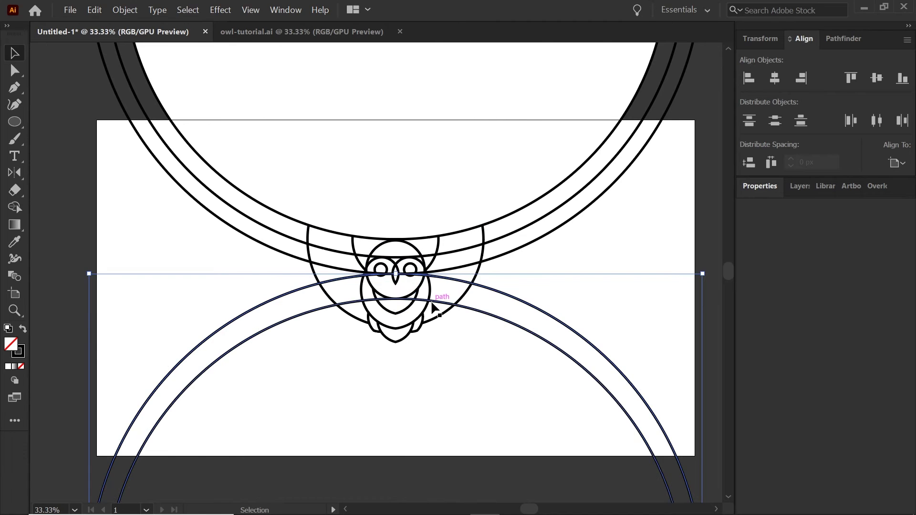
left_click(432, 301, "shift")
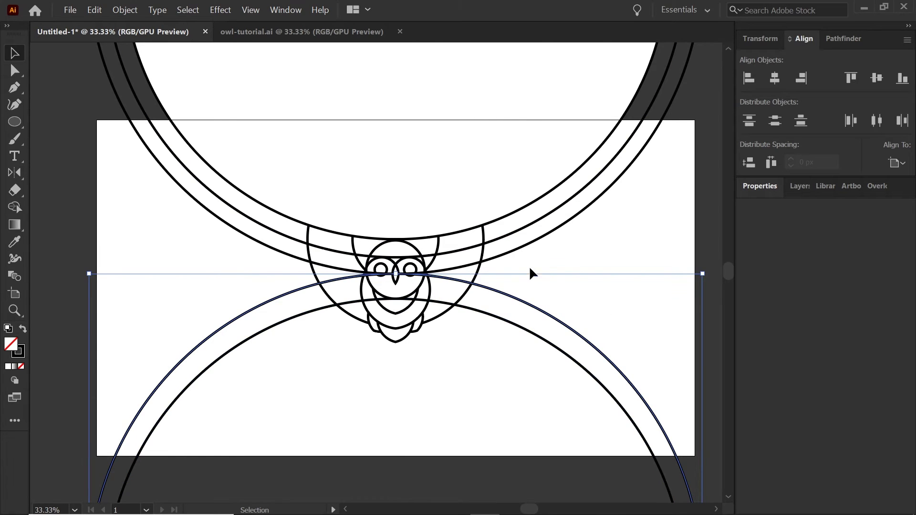
left_click(437, 249)
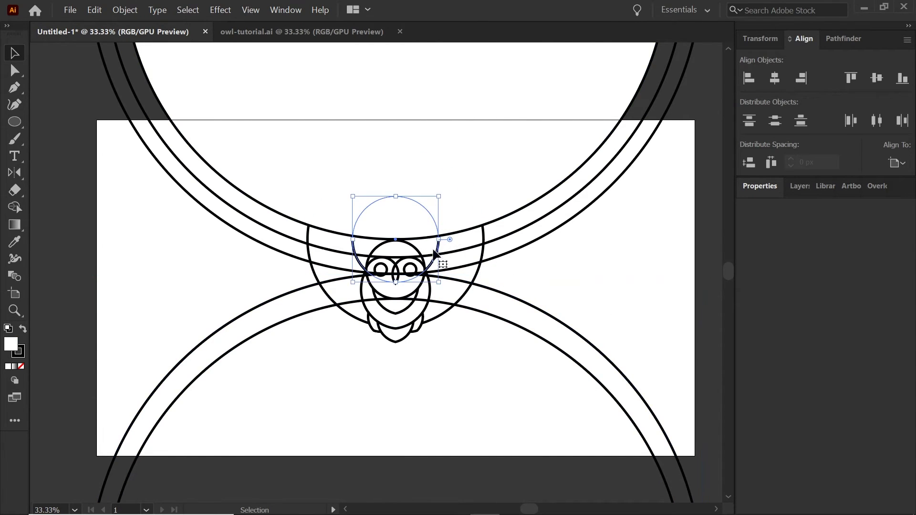
key("ctrl+shift+bracketright")
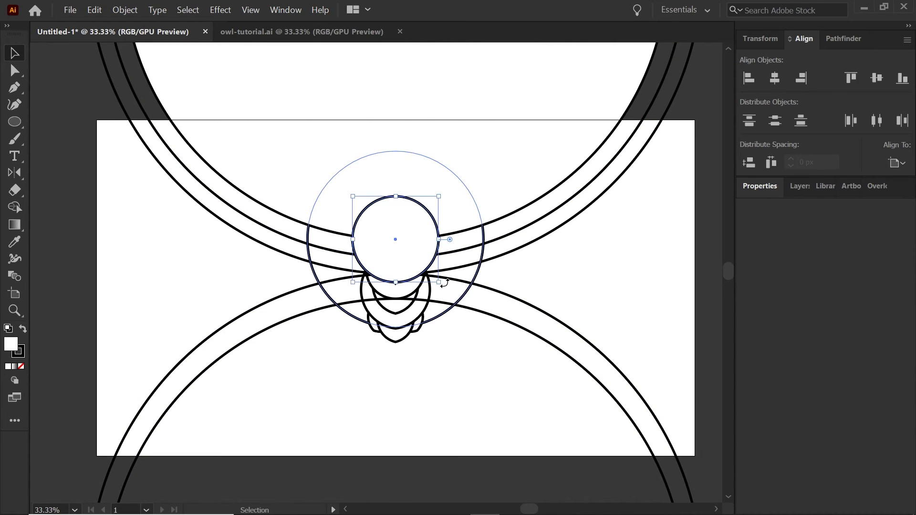
left_click_drag(438, 282, 456, 299)
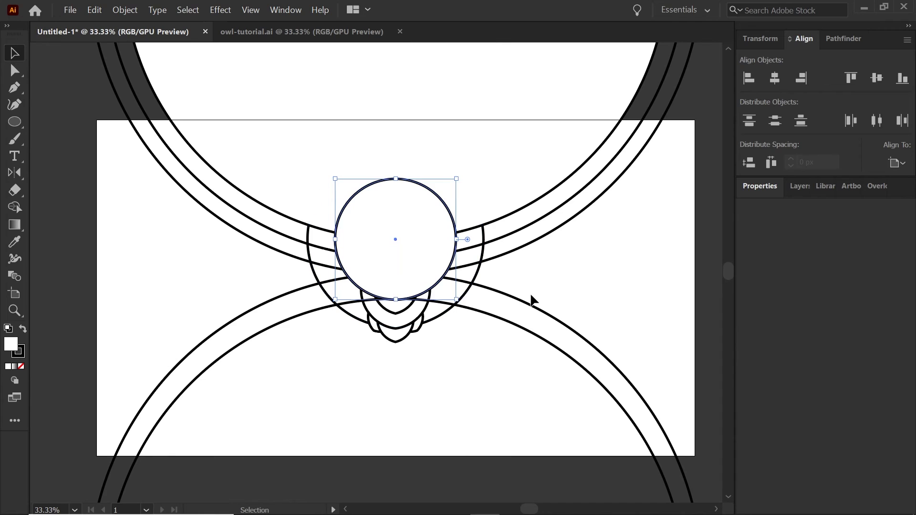
key("ctrl+shift+bracketleft")
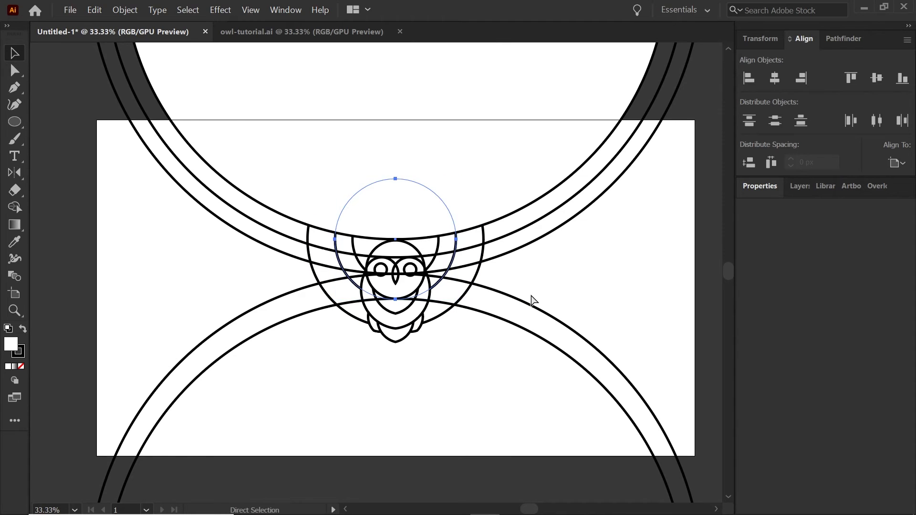
left_click(481, 370)
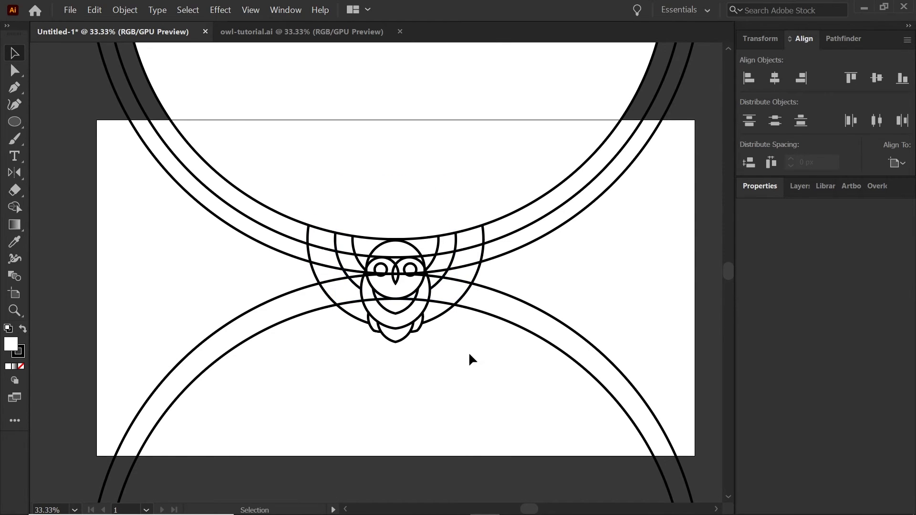
Send the owl's head, body and tail pieces behind the wing circles and select the overlapping wing circles.
left_click(405, 319)
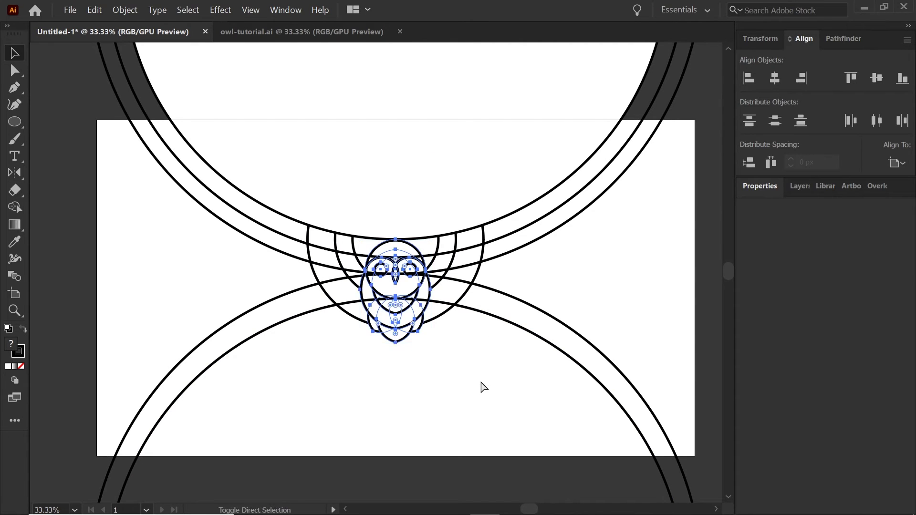
key("ctrl+shift+bracketleft")
left_click(451, 396)
left_click_drag(296, 371, 340, 156)
left_click(410, 260, "shift")
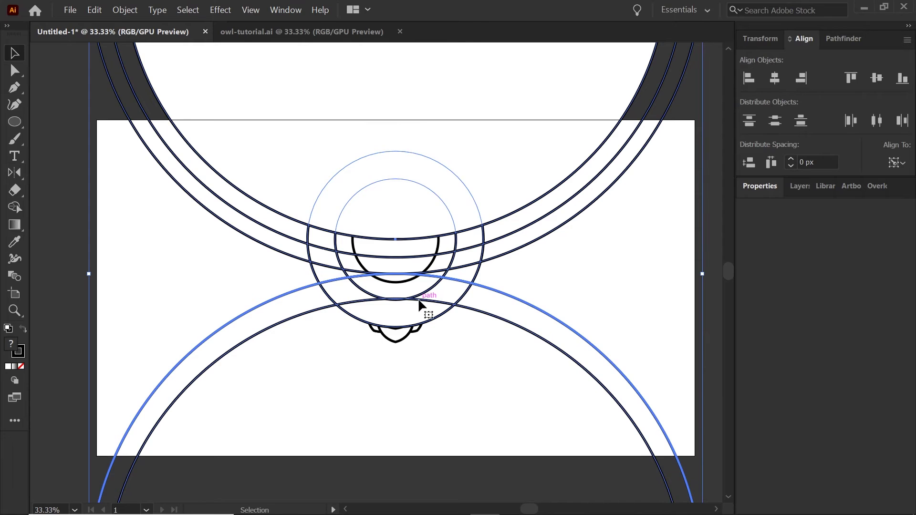
With Shape Builder, remove the wing circle parts above the innermost huge arc and everything inside the smallest wing circle.
key("shift+m")
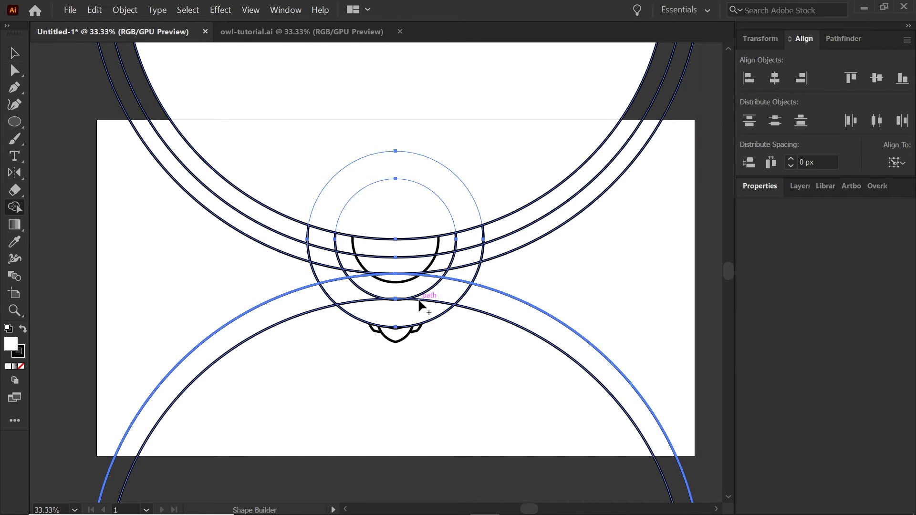
scroll(434, 254, "up", 1)
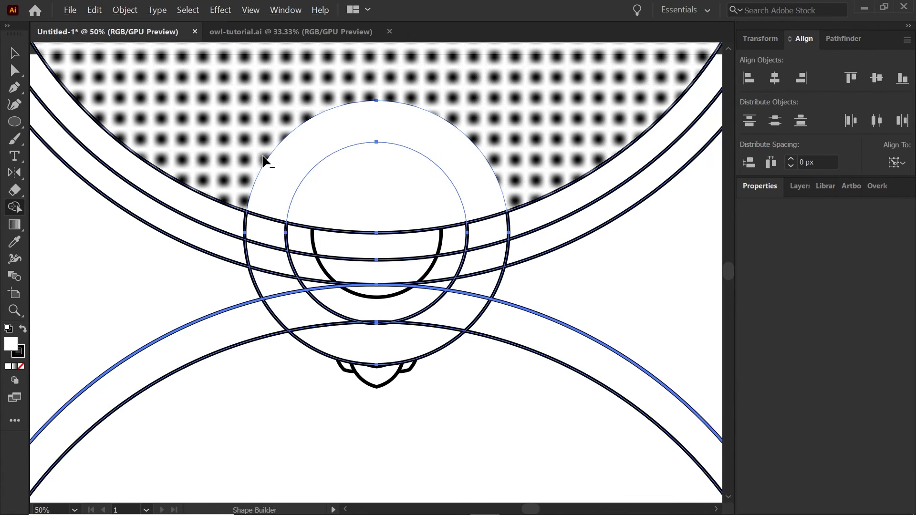
mouse_move(267, 149)
left_mouse_down()
mouse_move(515, 147)
mouse_move(531, 131)
left_mouse_up()
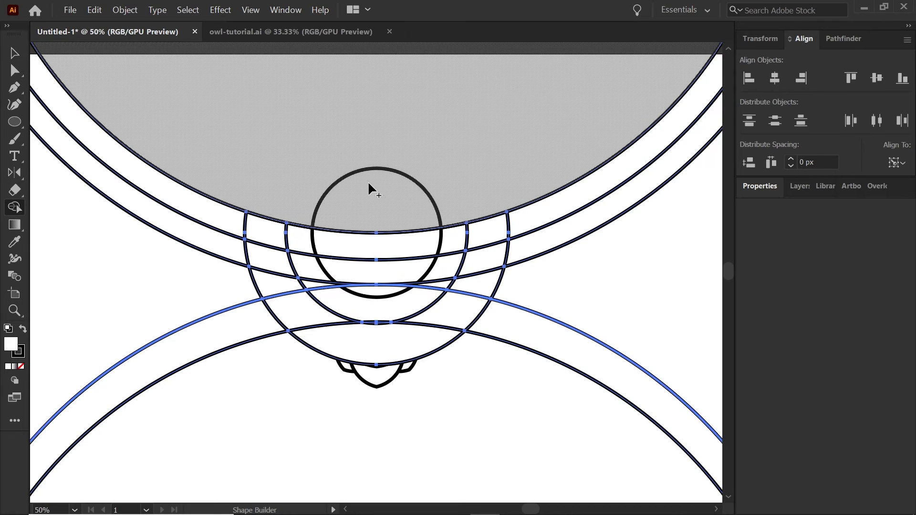
key("v")
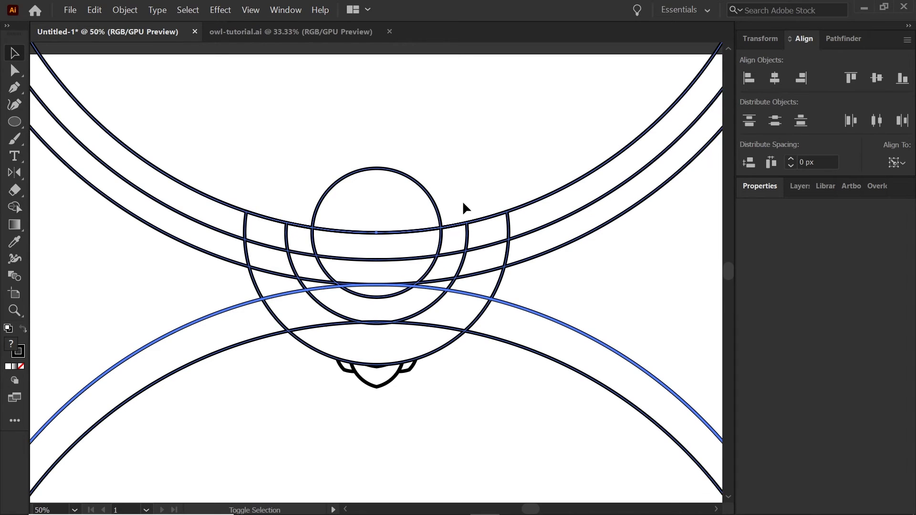
key("shift+m")
mouse_move(411, 164)
left_mouse_down()
mouse_move(384, 185)
mouse_move(373, 237)
mouse_move(372, 288)
mouse_move(413, 280)
left_mouse_up()
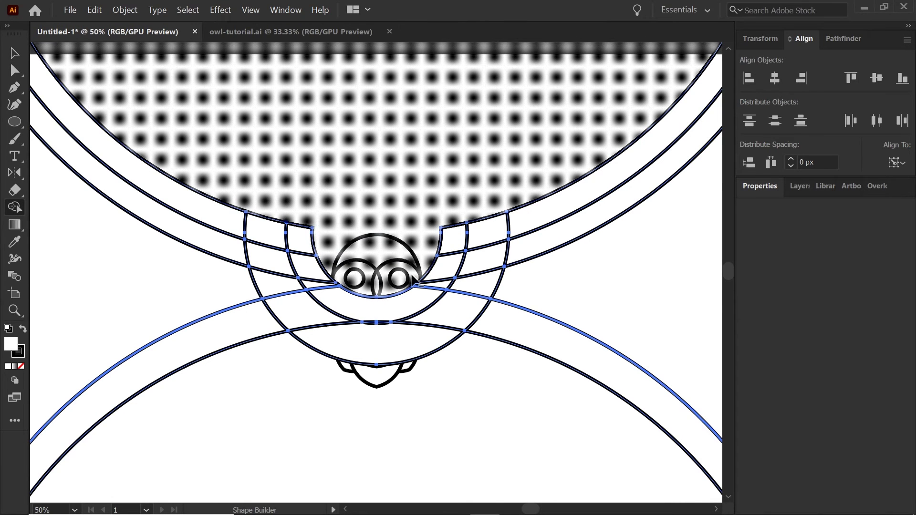
Remove the huge circles' areas outside the wings and merge the inner wing band's segments into one continuous shape.
mouse_move(231, 179)
left_mouse_down()
mouse_move(202, 258)
mouse_move(474, 405)
mouse_move(571, 141)
mouse_move(517, 190)
left_mouse_up()
scroll(299, 262, "up", 1)
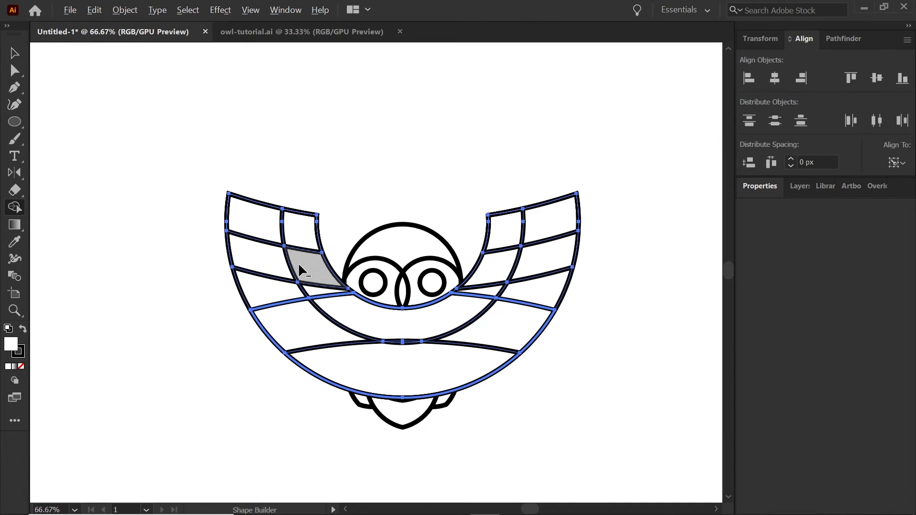
scroll(299, 262, "down", 1)
mouse_move(304, 249)
left_mouse_down()
mouse_move(341, 300)
mouse_move(385, 305)
mouse_move(424, 295)
mouse_move(465, 240)
left_mouse_up()
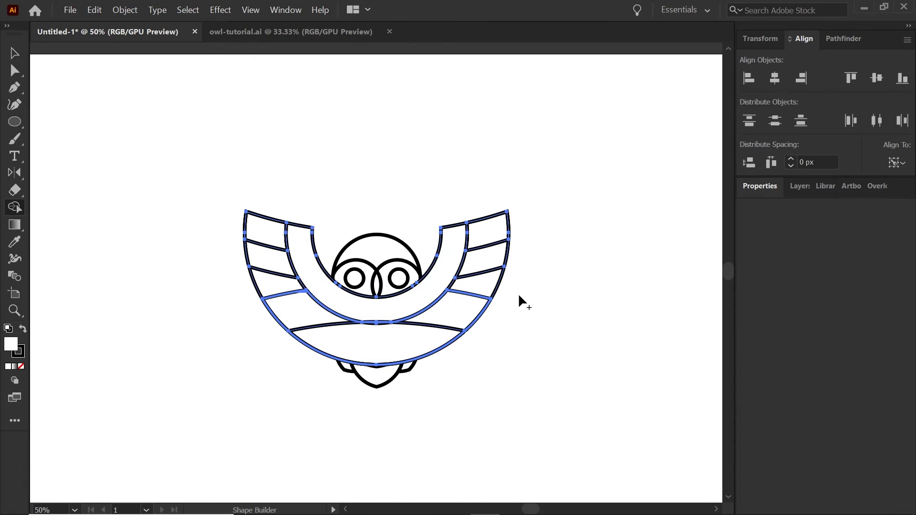
scroll(375, 326, "up", 4)
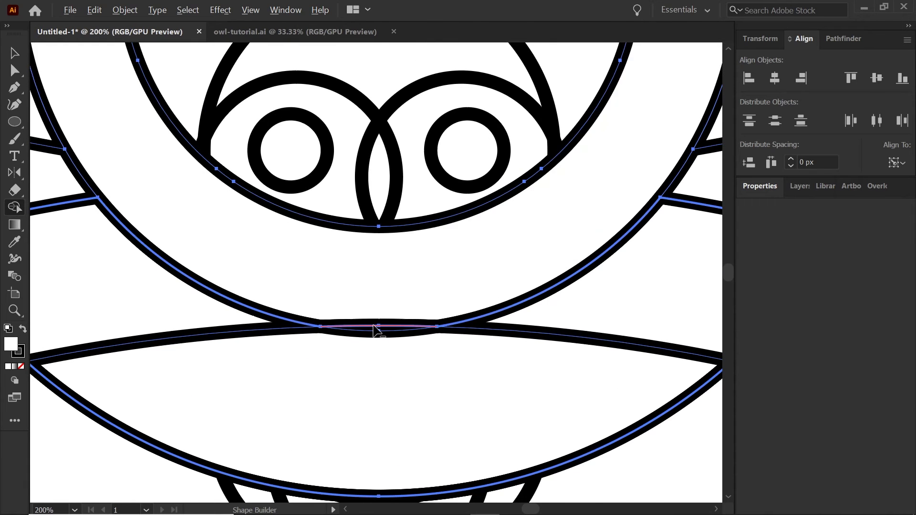
scroll(374, 329, "down", 3)
key("v")
left_click(547, 164)
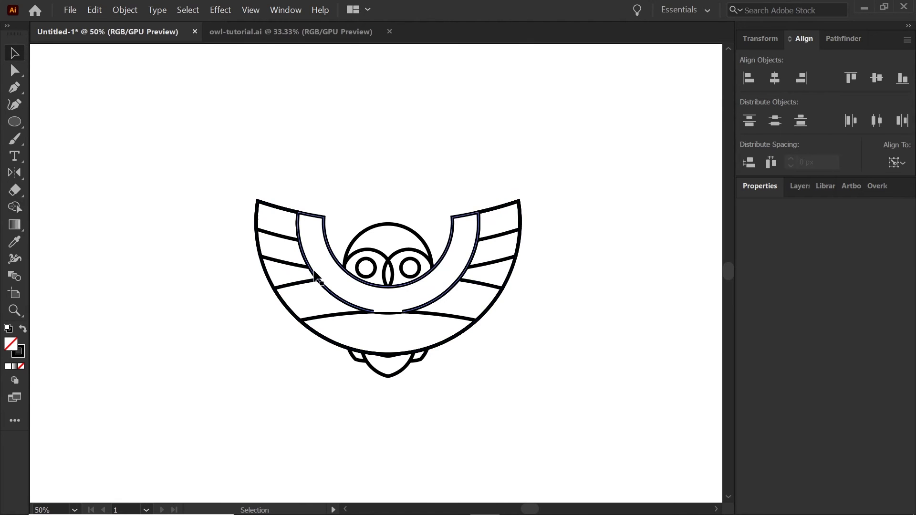
left_click_drag(288, 238, 284, 258)
key("ctrl+z")
key("ctrl+z")
key("ctrl+z")
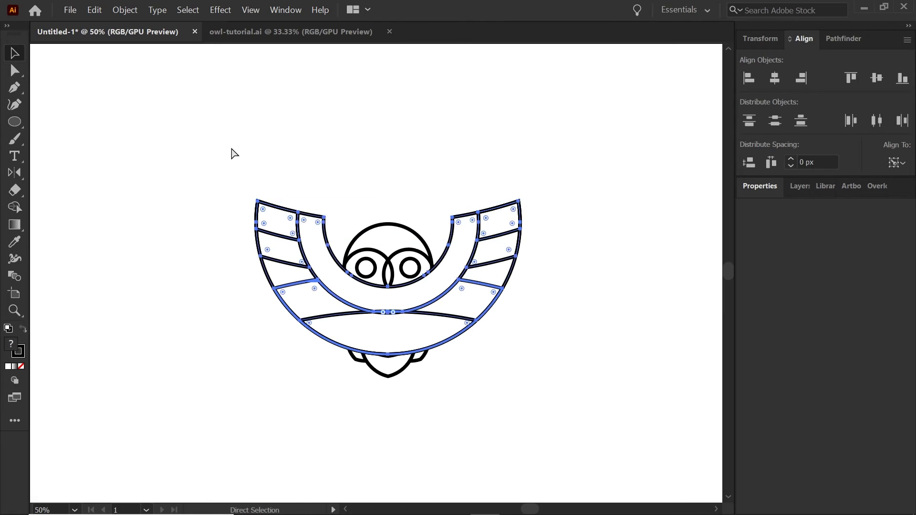
key("ctrl+shift+z")
Rebuild the inner wing band with Shape Builder and copy the owl head's white fill and black stroke onto all wing shapes.
key("v")
key("shift+m")
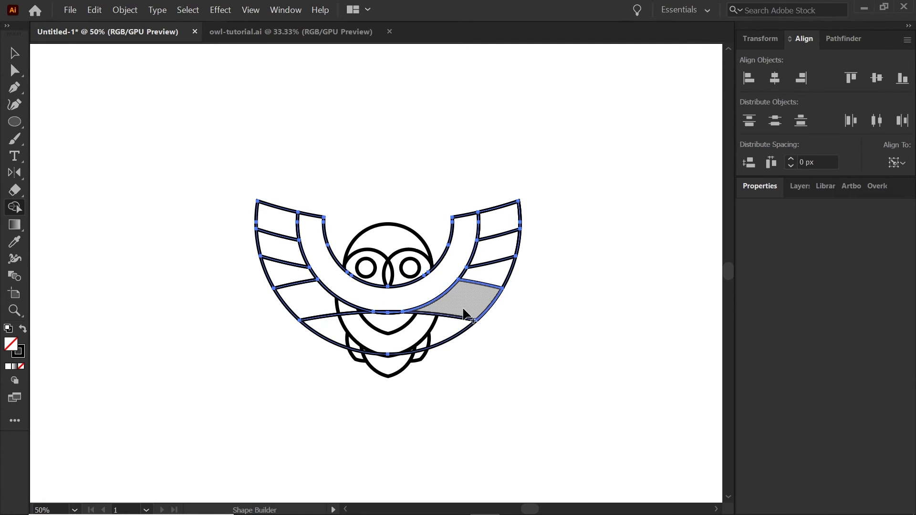
left_click(462, 237)
key("v")
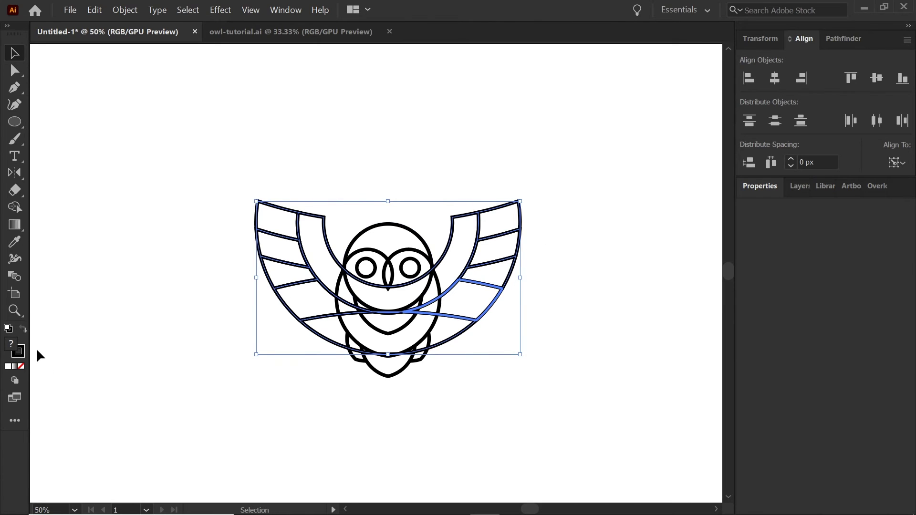
key("i")
left_click(364, 231)
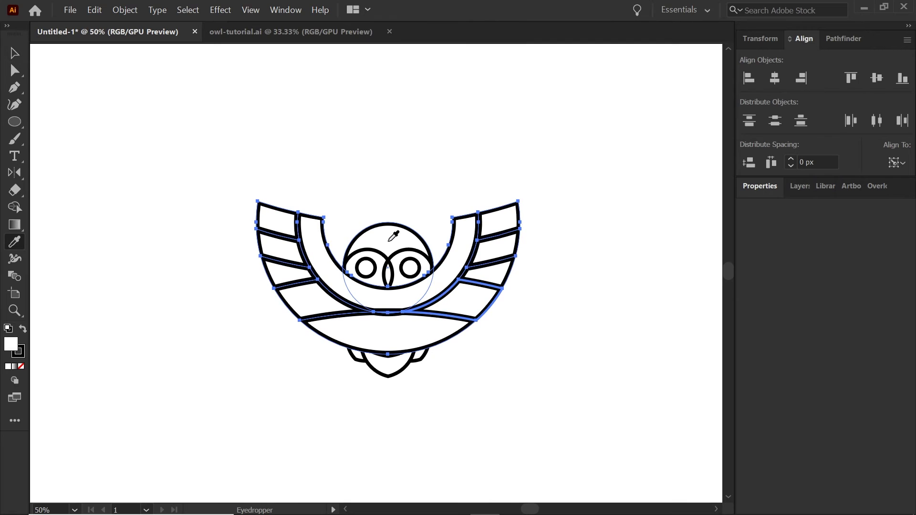
Align the wing shapes' 7 pt stroke to the centre of their paths.
left_click(758, 187)
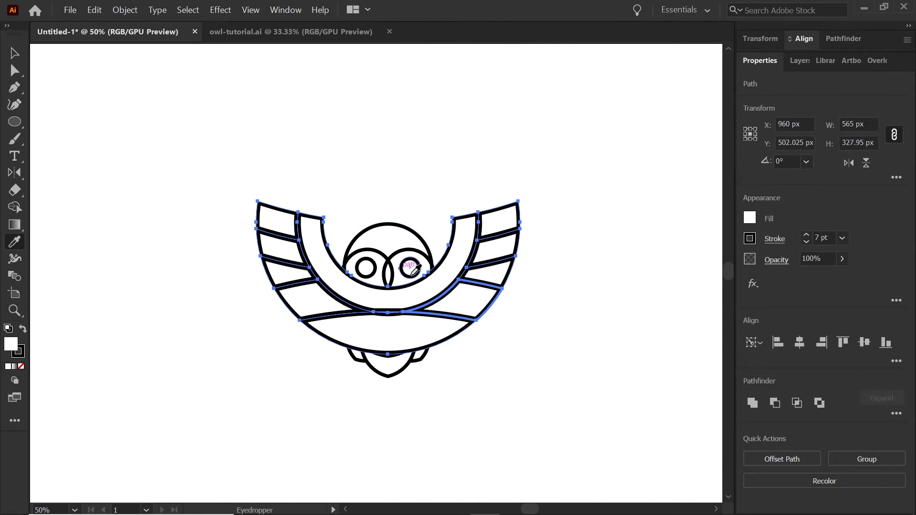
left_click(773, 240)
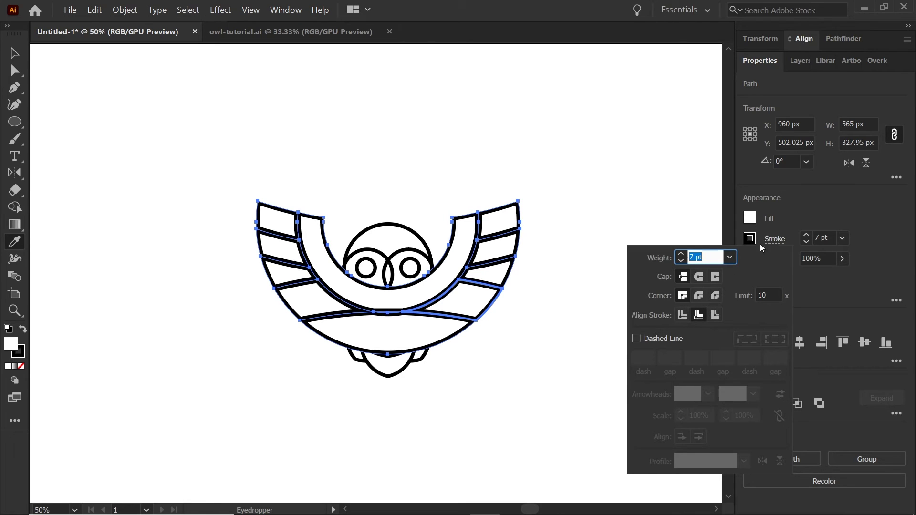
left_click(677, 318)
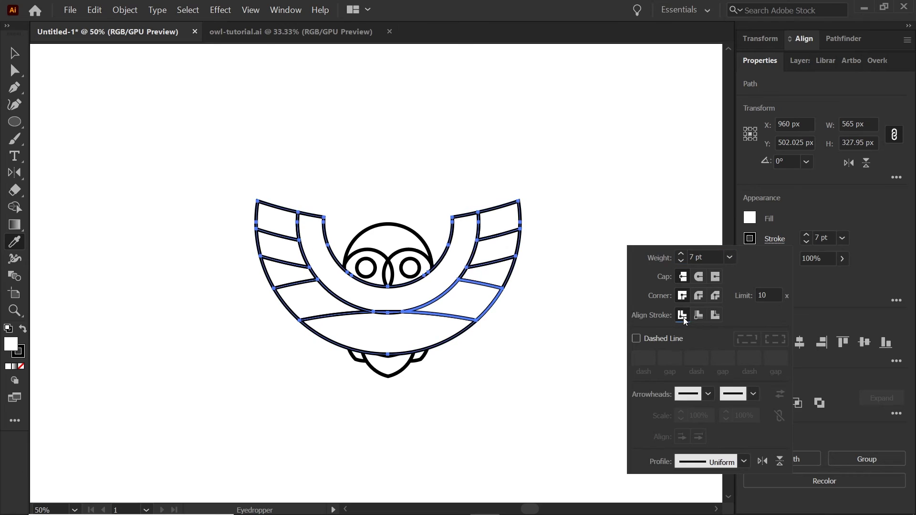
key("v")
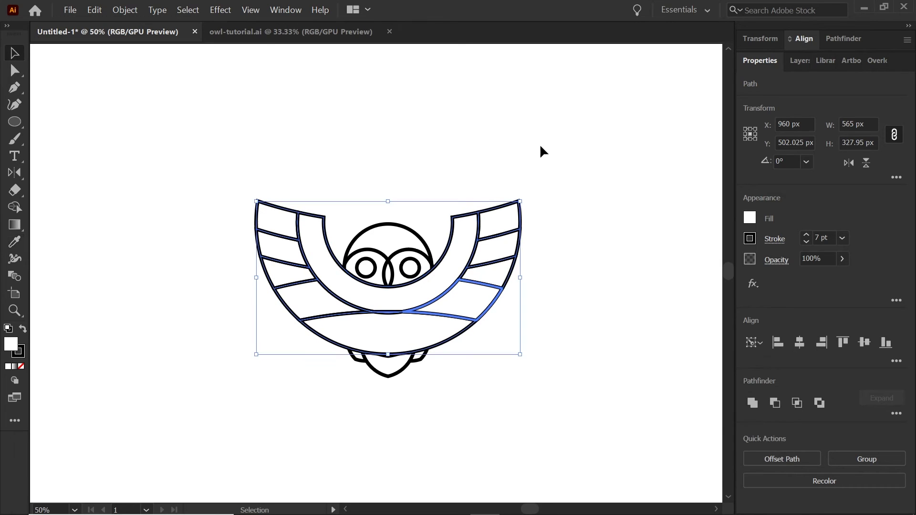
left_click(563, 148)
Select all the wing shapes, send them behind the owl's body and group them.
left_click(390, 313)
scroll(392, 315, "up", 5)
left_click(505, 283)
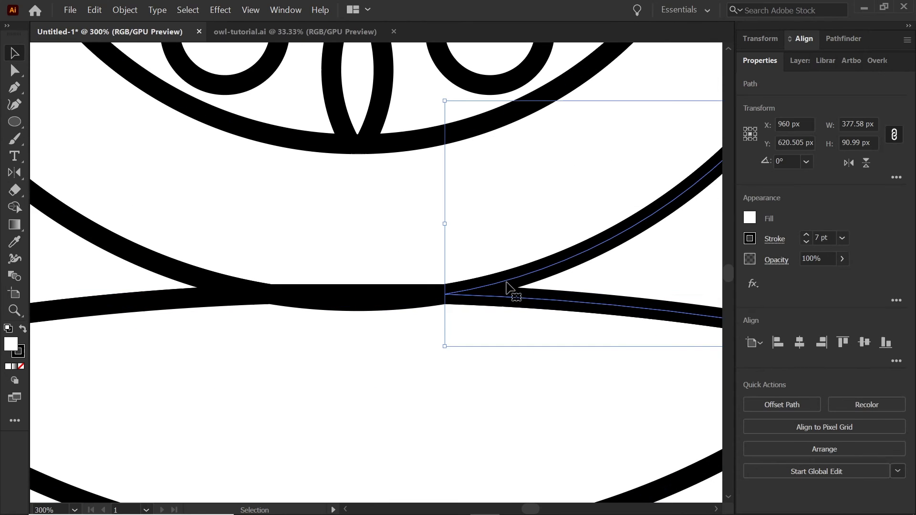
left_click(394, 293)
scroll(405, 307, "down", 4)
left_click_drag(608, 133, 490, 352)
left_click_drag(173, 152, 256, 321)
key("ctrl+shift+bracketleft")
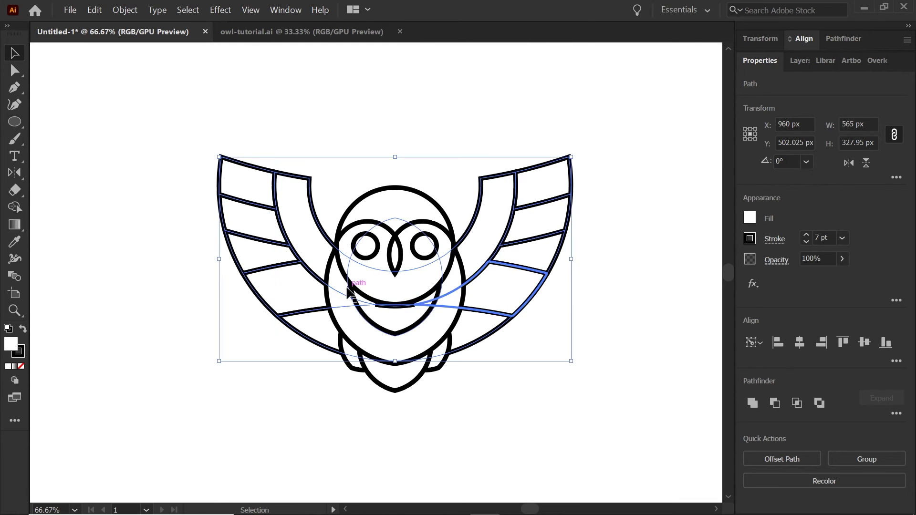
key("ctrl+g")
left_click(466, 117)
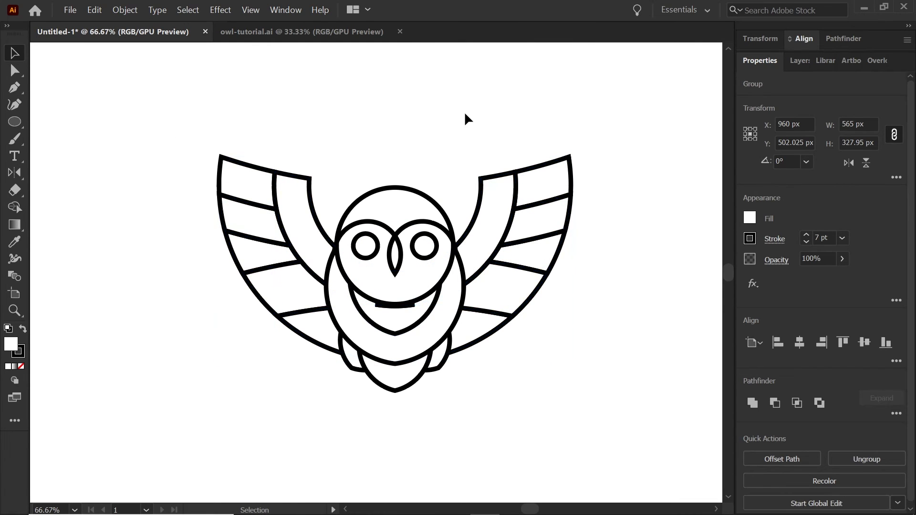
Select the thin leftover sliver just below the owl's head.
left_click(409, 305)
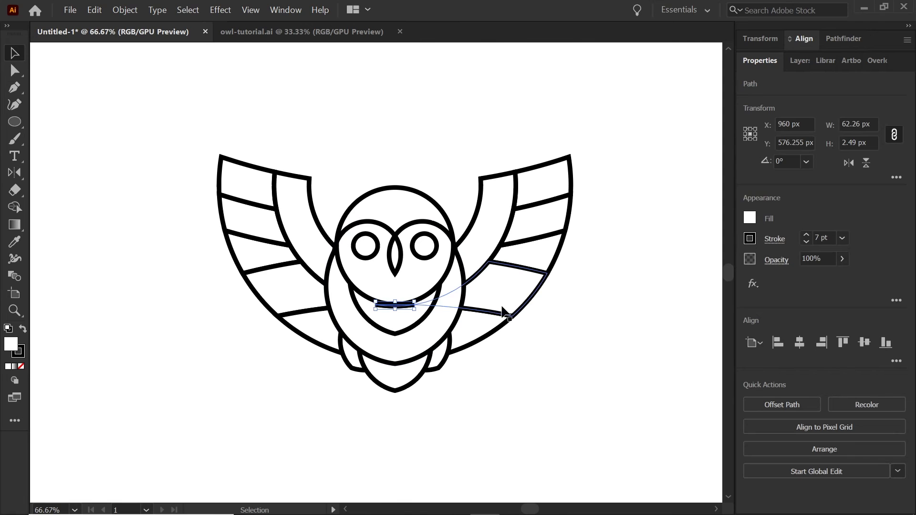
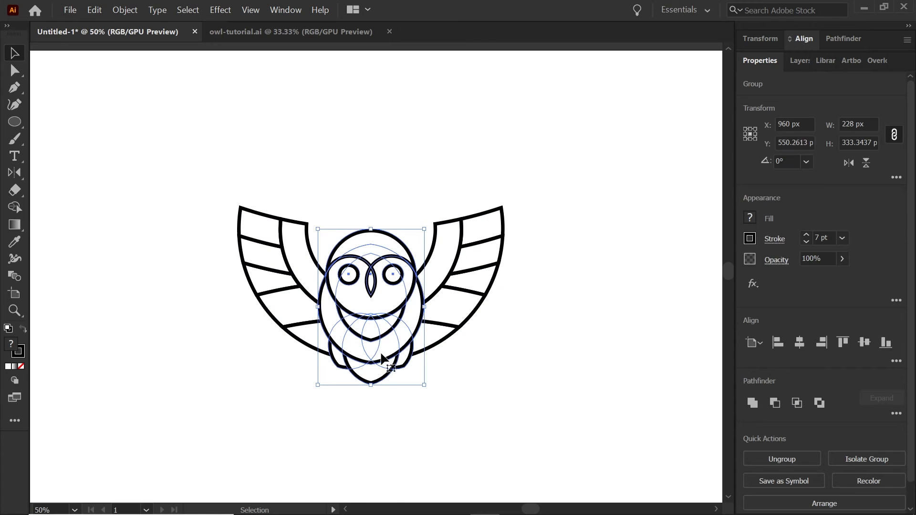
Select all the owl and wing shapes to examine where their outlines overlap beneath the body.
double_click(379, 353)
left_click(322, 328)
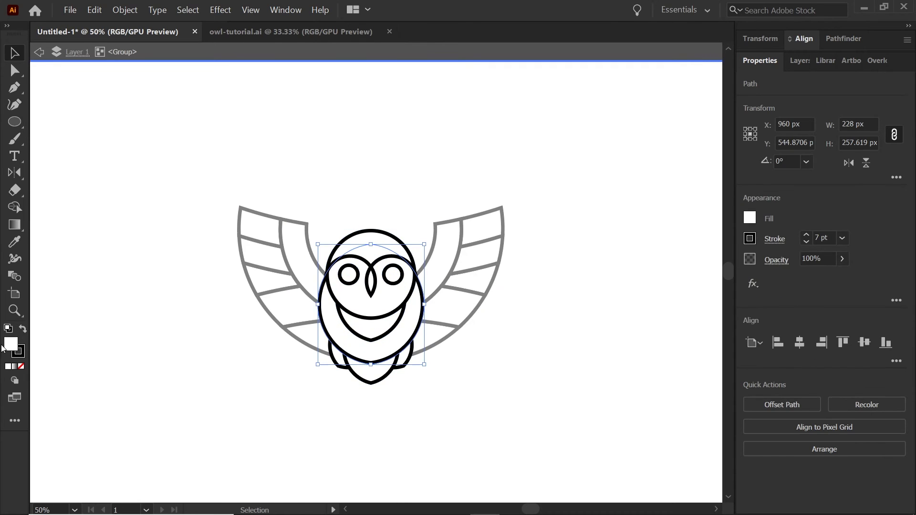
double_click(407, 398)
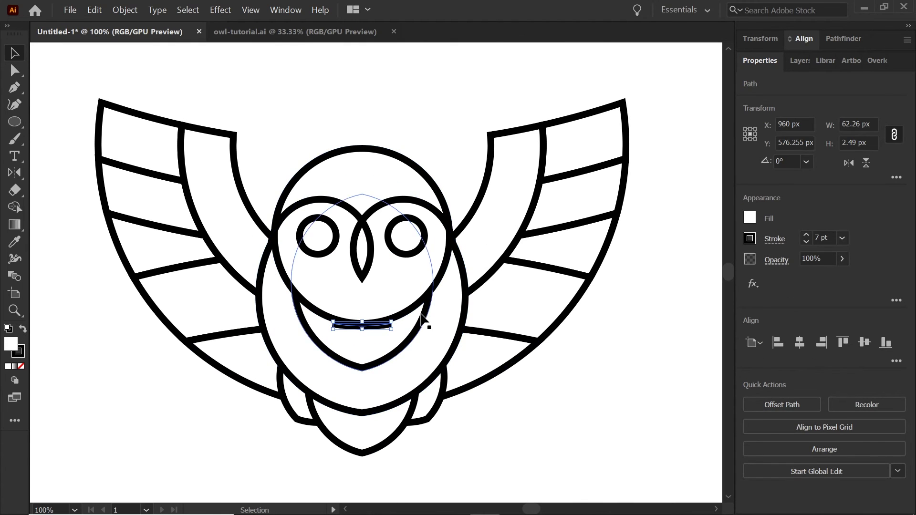
left_click(419, 311)
key("ctrl+shift+a")
left_click(380, 327)
key("Delete")
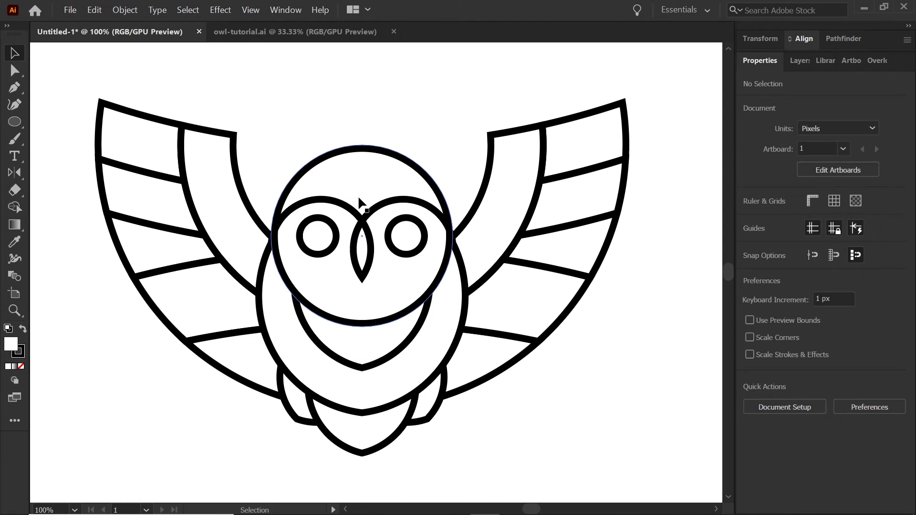
left_click_drag(579, 81, 190, 445)
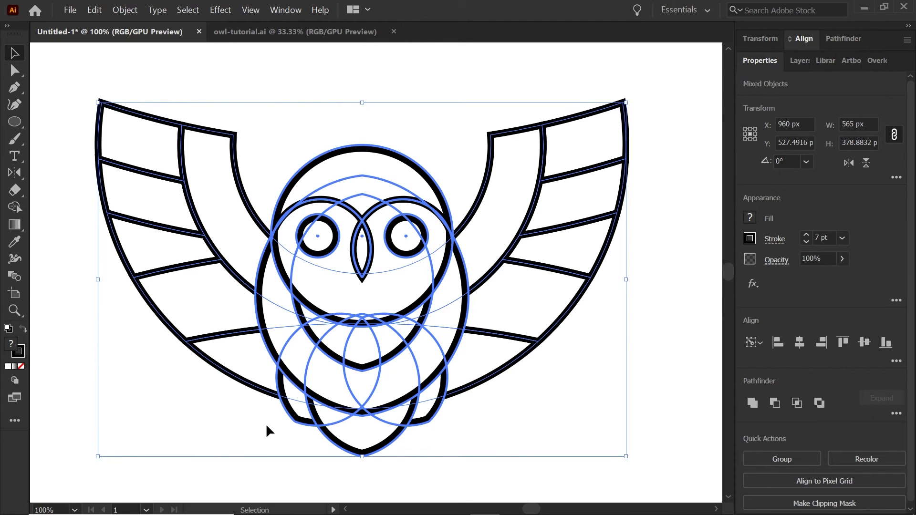
Isolate the owl's body group and split the tail and both feet from the body with Shape Builder.
double_click(348, 379)
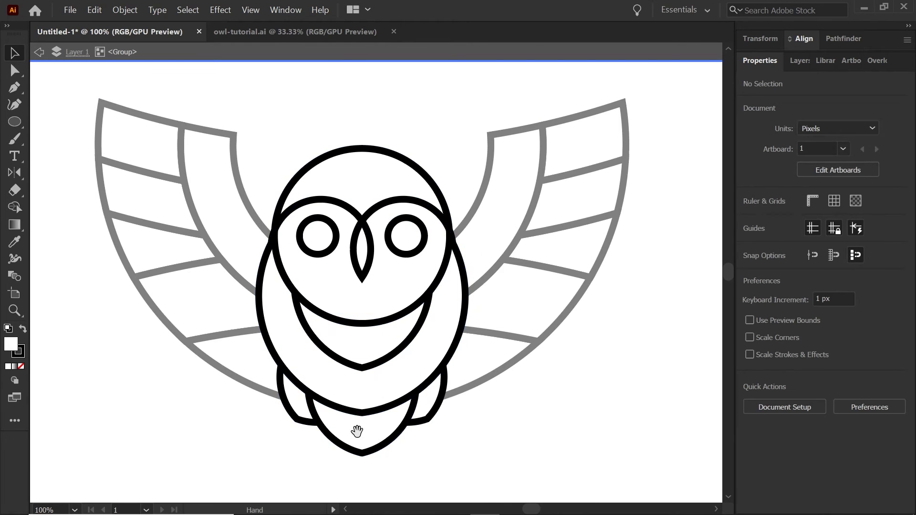
scroll(305, 348, "down", 3)
scroll(344, 326, "up", 1)
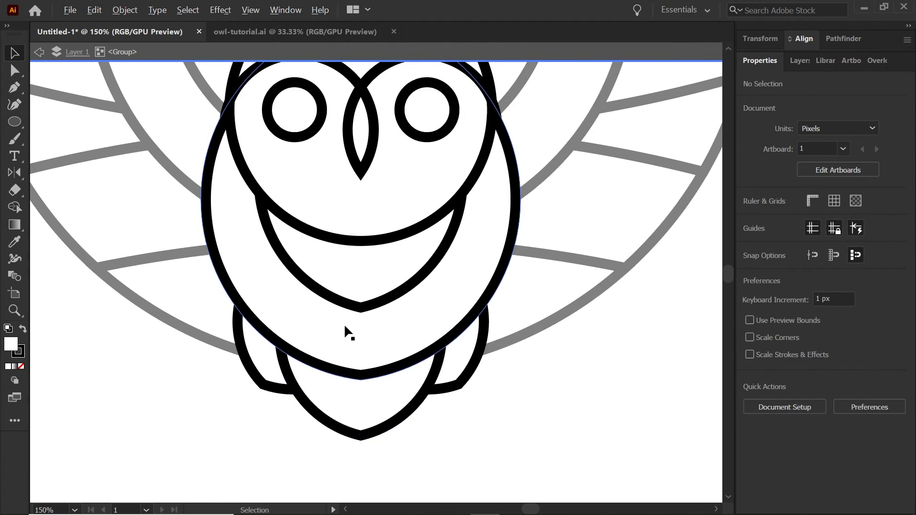
left_click(278, 322)
left_click(265, 376, "shift")
left_click(337, 402, "shift")
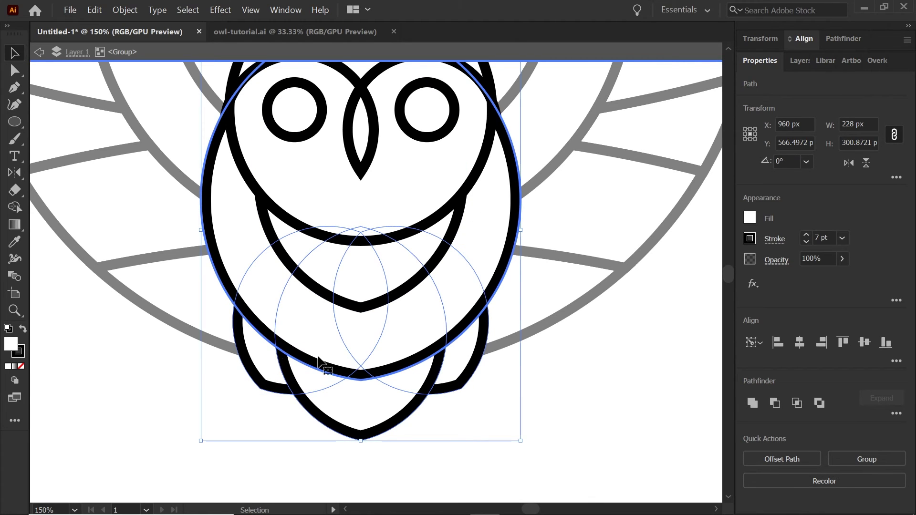
key("shift+m")
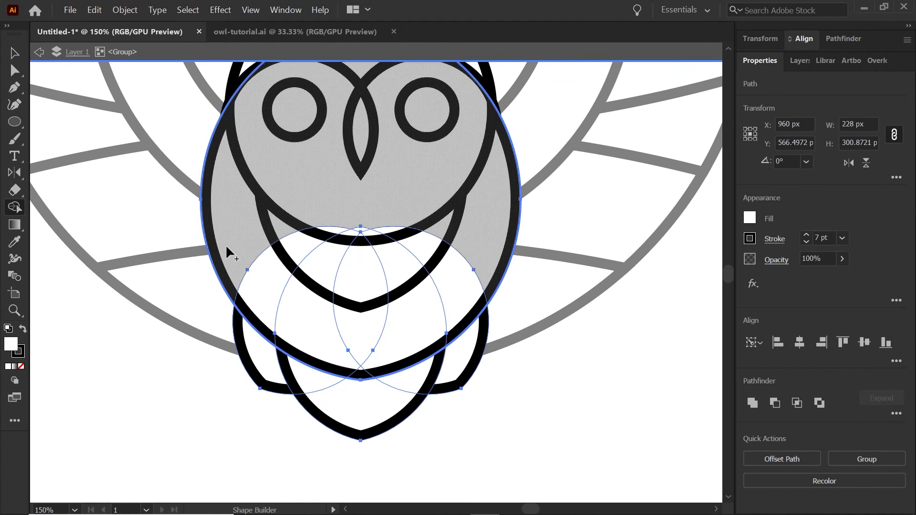
left_click_drag(370, 405, 412, 388)
left_click(465, 373)
left_click(262, 368)
Align the 7 pt stroke of the tail and both feet to the centre of their paths.
key("v")
left_click(420, 445)
left_click(460, 370)
left_click(351, 398, "shift")
left_click(237, 352, "shift")
left_click(774, 239)
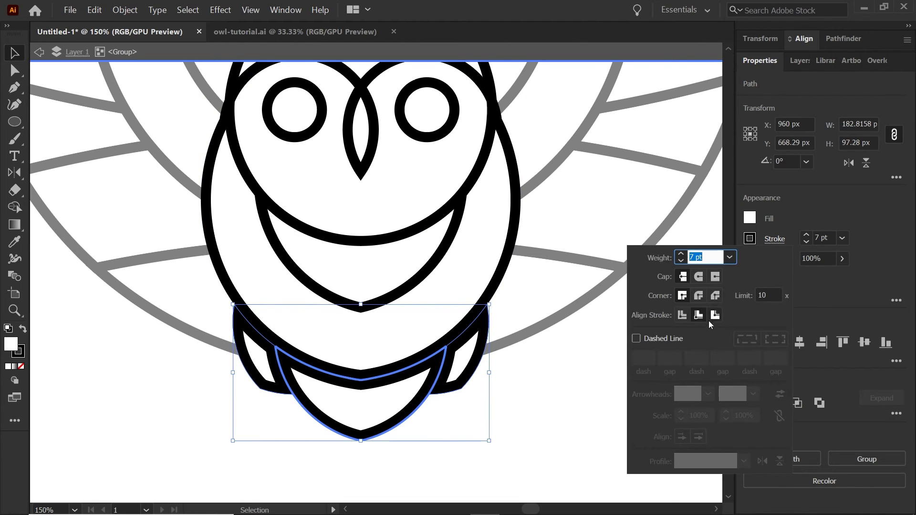
left_click(682, 316)
left_click(523, 387)
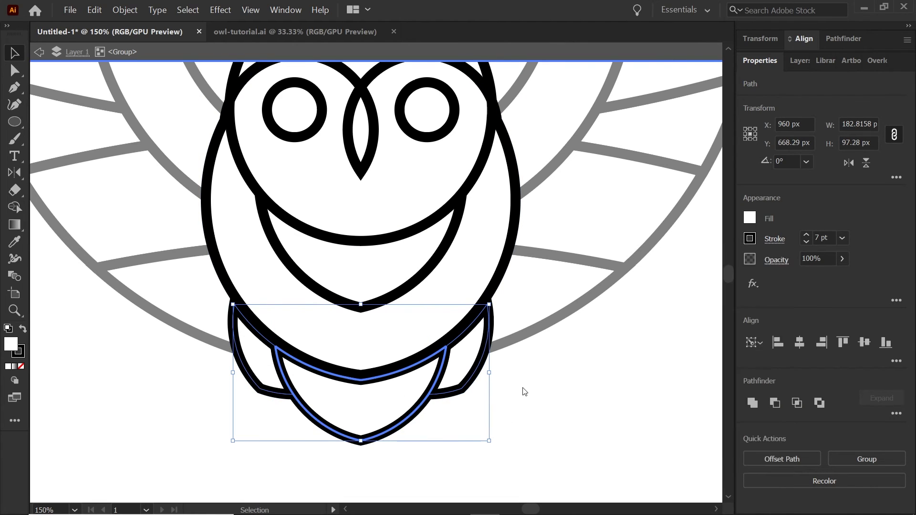
left_click(534, 390)
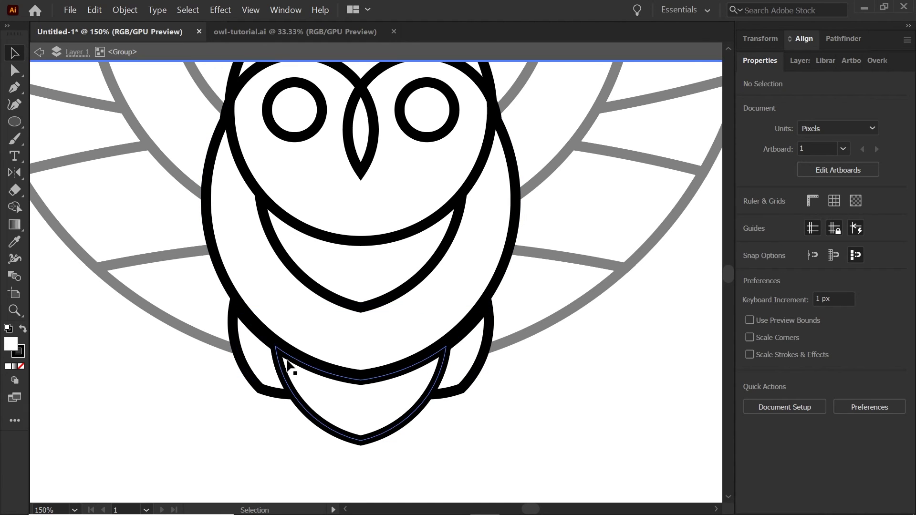
In outline view, delete the leftover tail and foot circle pieces inside the owl's body.
left_click(214, 264)
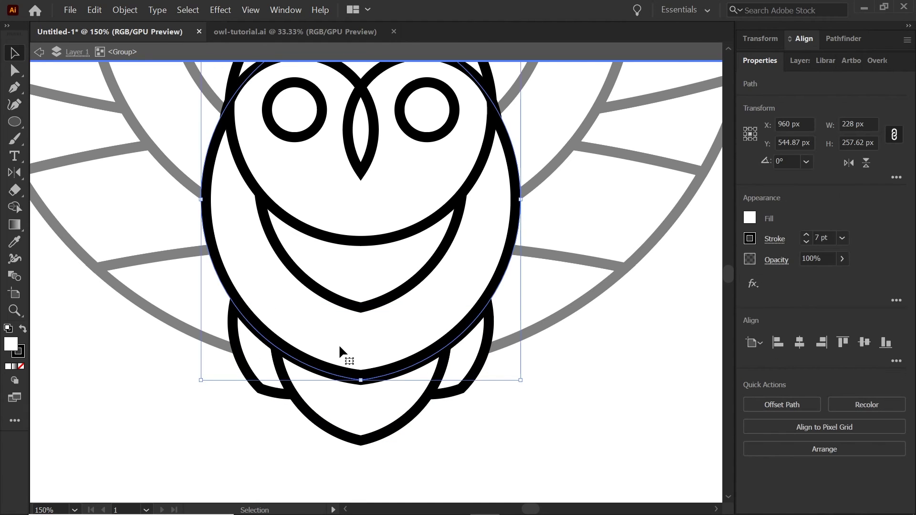
key("ctrl+minus")
scroll(353, 315, "up", 2)
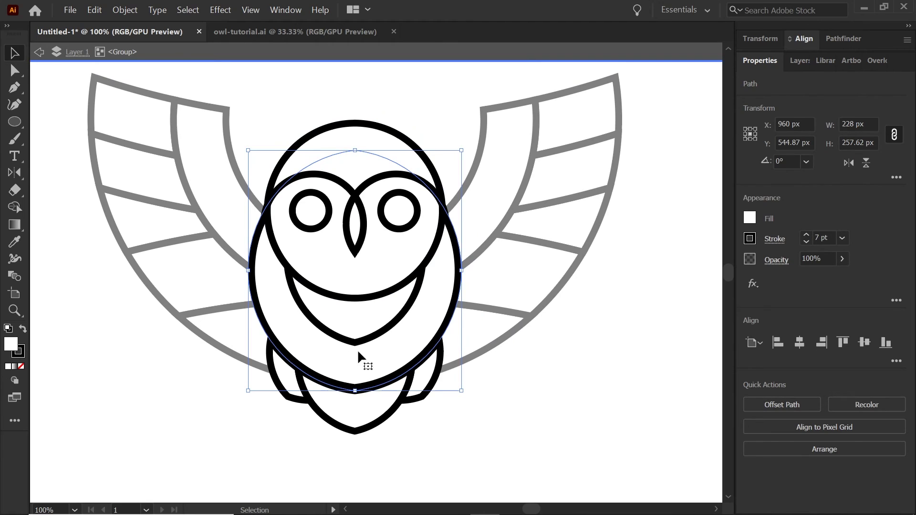
key("ctrl+y")
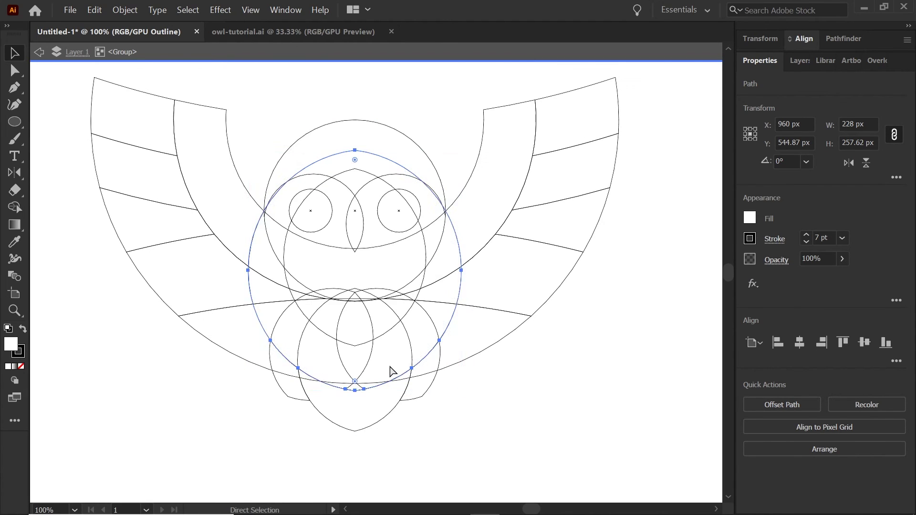
left_click_drag(282, 319, 382, 369)
key("Delete")
key("Delete")
key("Delete")
key("ctrl+y")
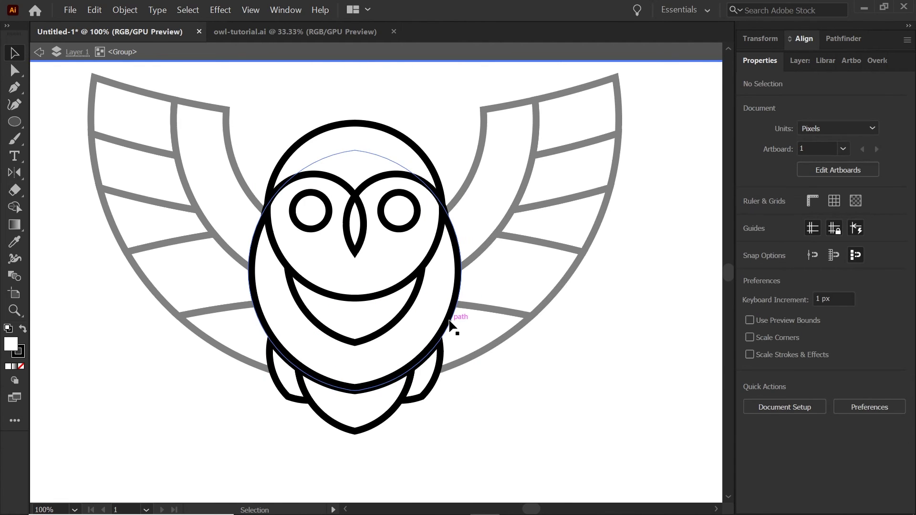
Build the chest crescent below the head from the inner chest oval and head circle with Shape Builder.
left_click(347, 339)
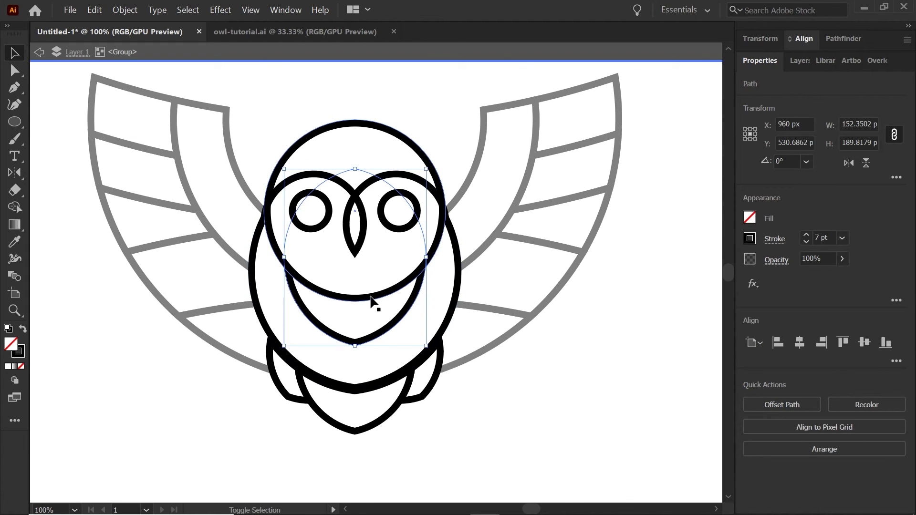
left_click(371, 301, "shift")
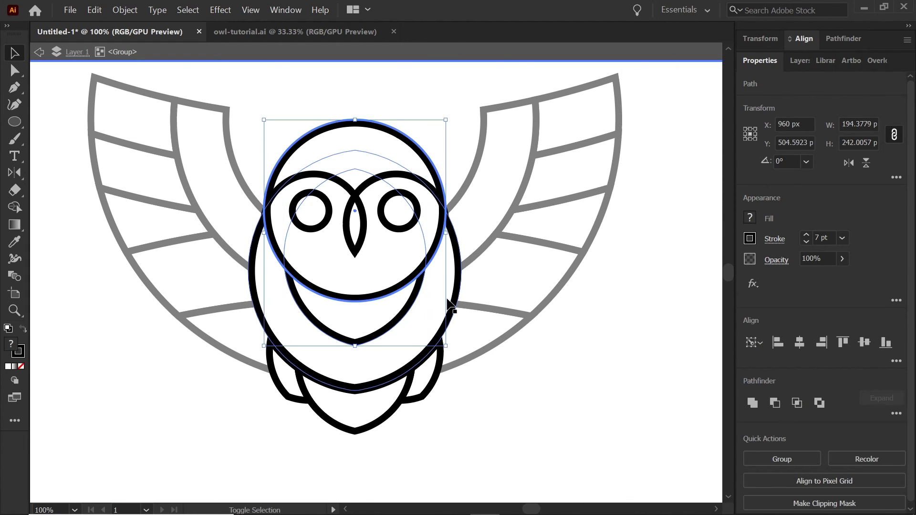
key("shift+m")
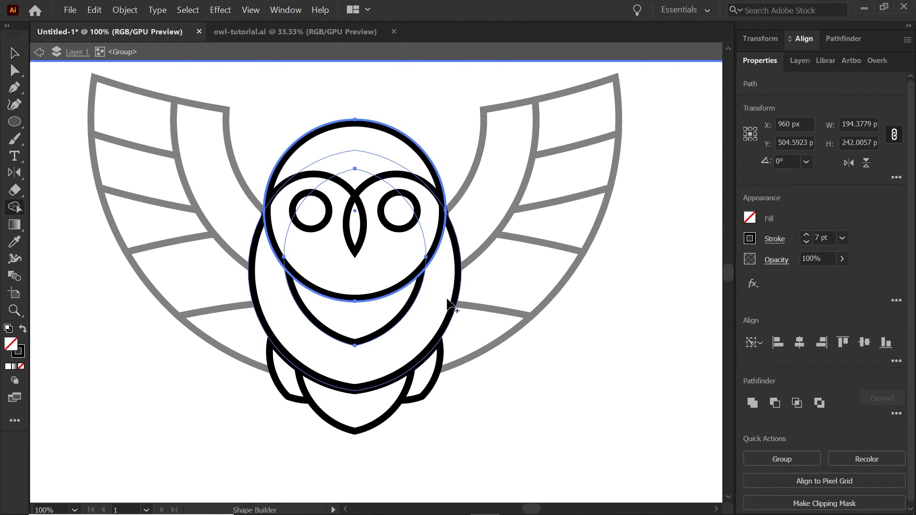
left_click(359, 322)
key("v")
left_click(456, 391)
left_click(405, 323)
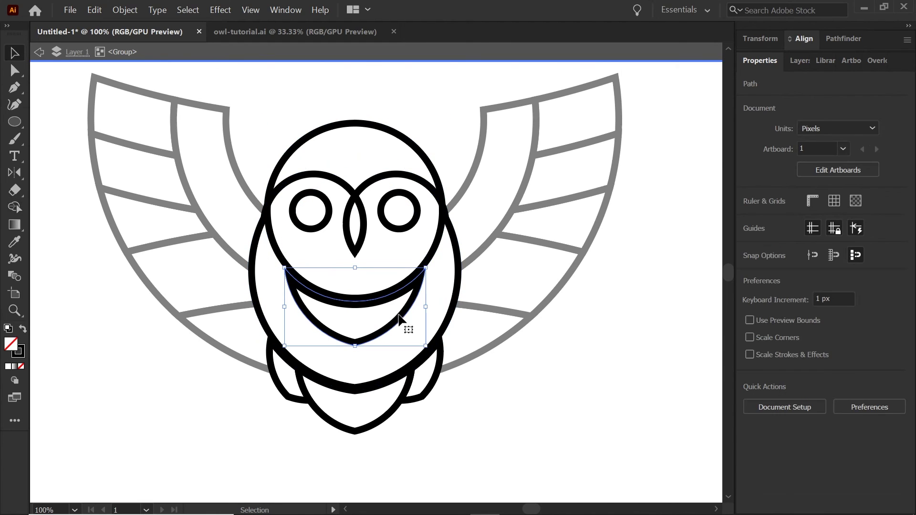
Align the 7 pt stroke of the chest crescent, body and head to the centre of their paths.
left_click(773, 239)
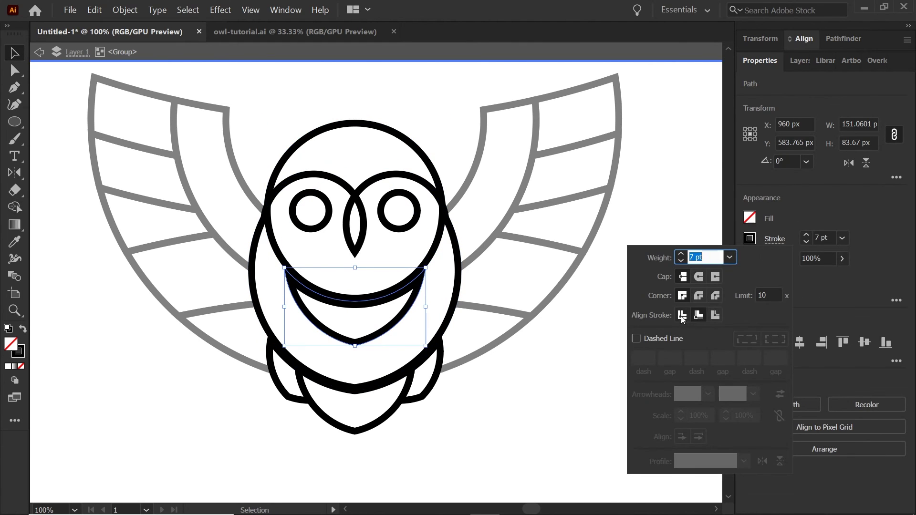
left_click(682, 315)
left_click(409, 265)
left_click(250, 243)
left_click(773, 239)
left_click(682, 315)
mouse_move(415, 96)
left_mouse_down()
mouse_move(274, 352)
mouse_move(254, 424)
left_mouse_up()
left_click(254, 424)
key("Escape")
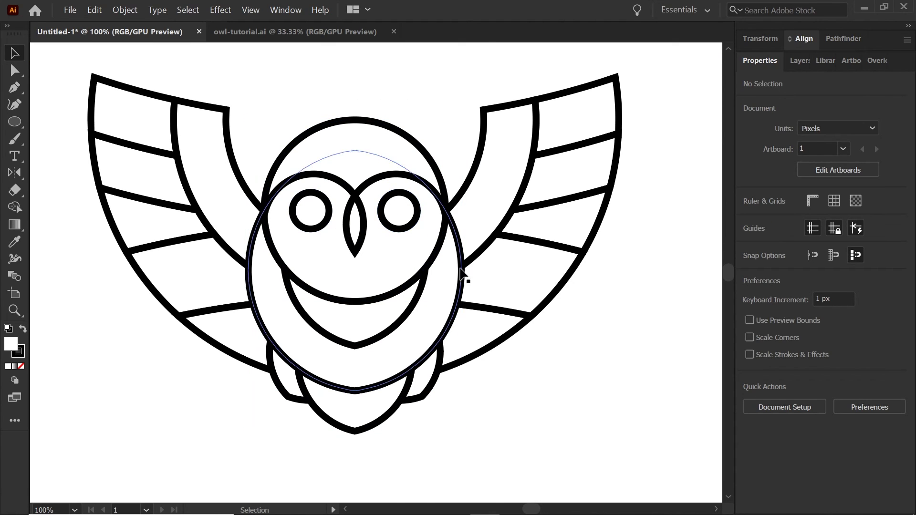
Separate the visible part of the body from the area overlapped by the head with Shape Builder.
left_click(458, 252)
double_click(459, 252)
left_click(460, 253)
key("shift+m")
left_click(434, 286)
key("v")
key("a")
Delete the leftover body and chest oval arcs inside the owl's head, working in outline view.
key("ctrl+y")
key("v")
left_click(373, 137)
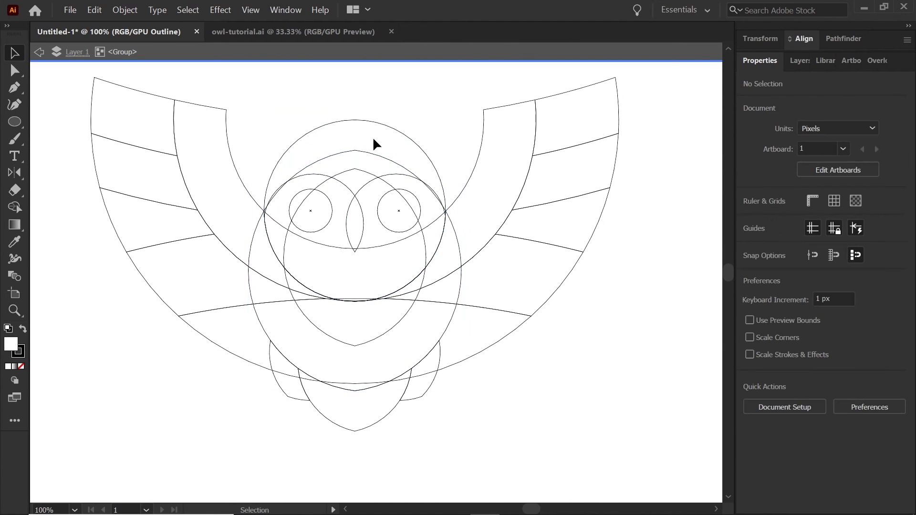
left_click(363, 158)
key("Delete")
left_click(357, 168)
key("Delete")
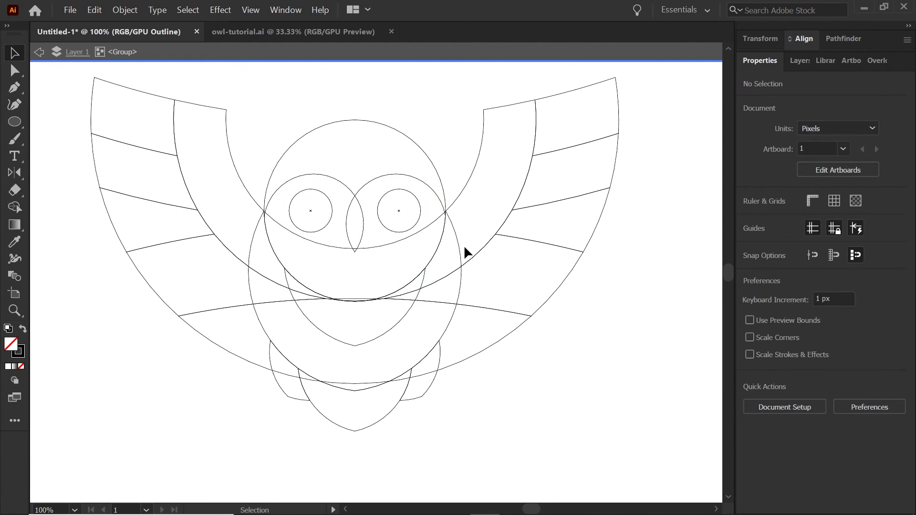
key("ctrl+y")
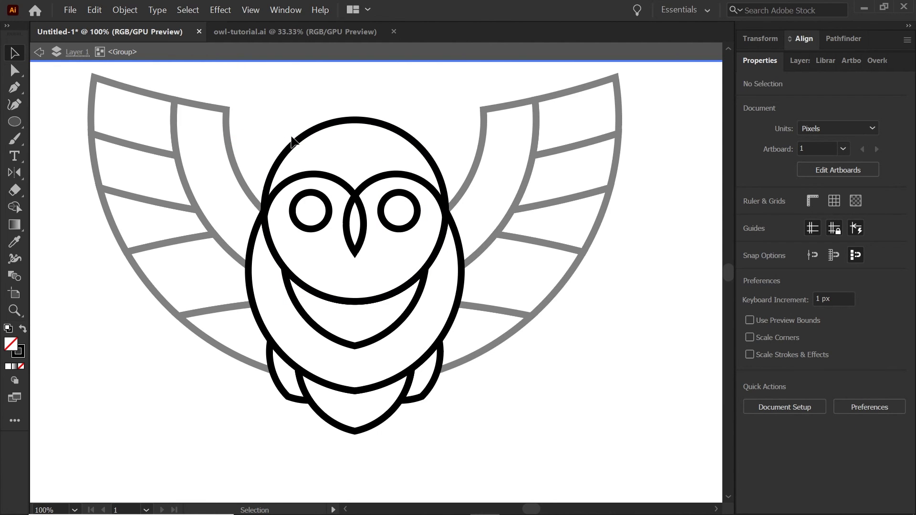
Split the inner bands and lower feather segments of both wings along the body outline with Shape Builder.
double_click(262, 123)
left_click(281, 155)
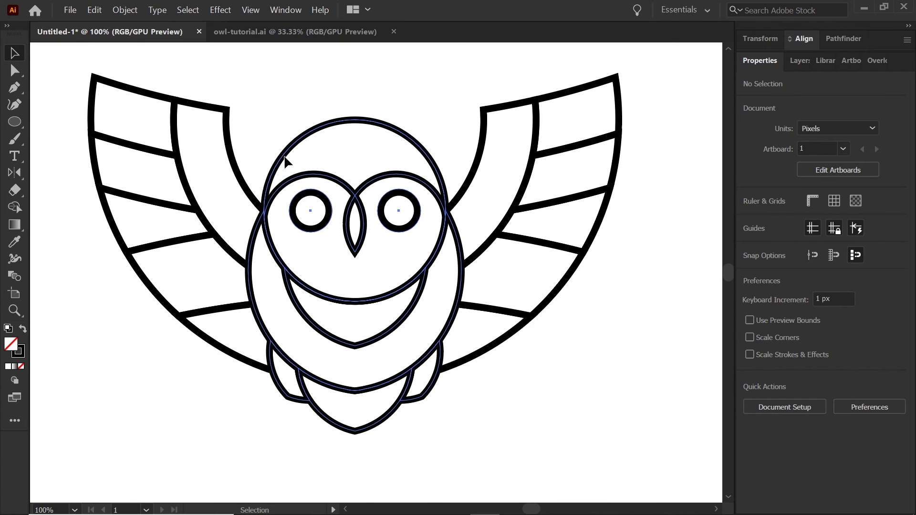
left_click(233, 168, "shift")
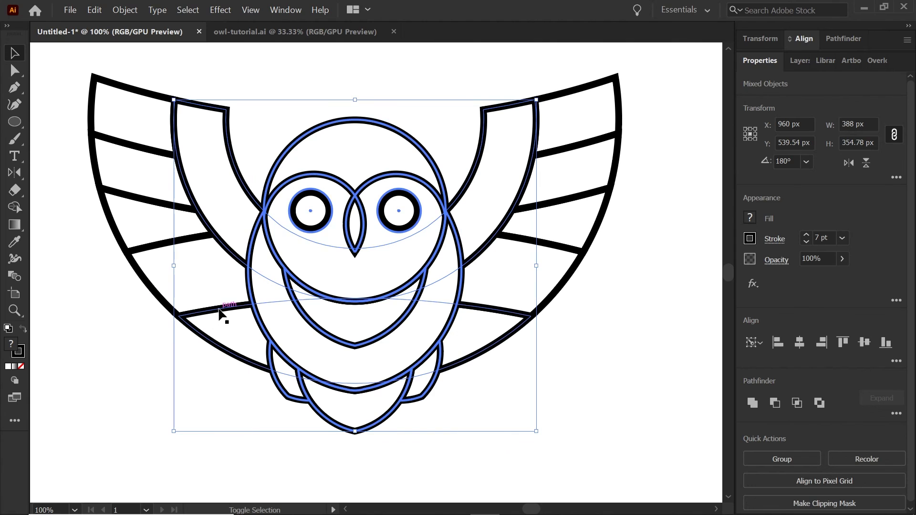
left_click(161, 302, "shift")
left_click(560, 287, "shift")
key("shift+m")
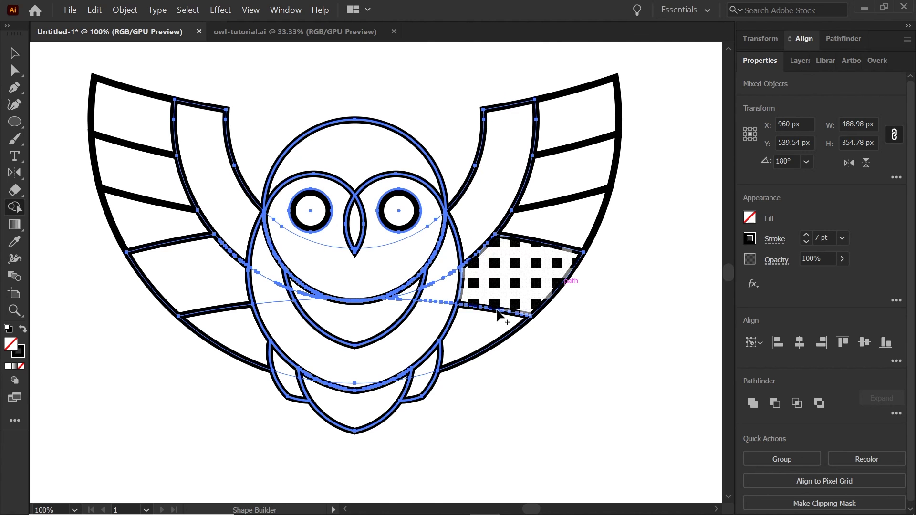
key("v")
left_click(546, 389)
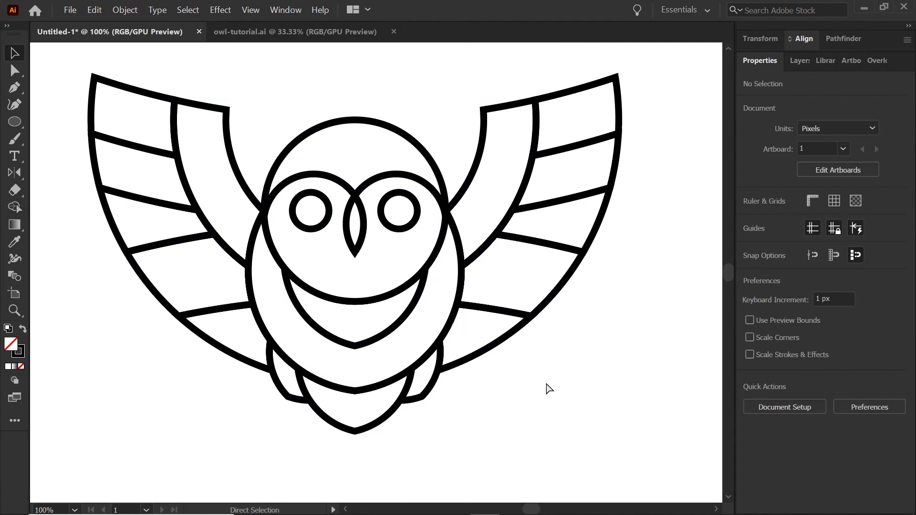
In outline view, delete the leftover wing pieces that cross the body on both sides.
key("ctrl+y")
left_click_drag(264, 287, 269, 310)
key("Delete")
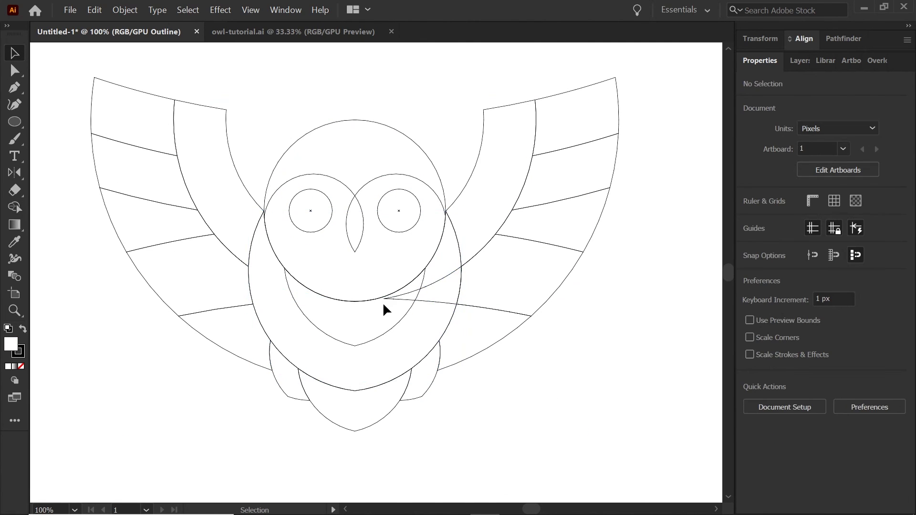
left_click_drag(424, 327, 434, 310)
left_click(441, 259)
key("Delete")
key("ctrl+y")
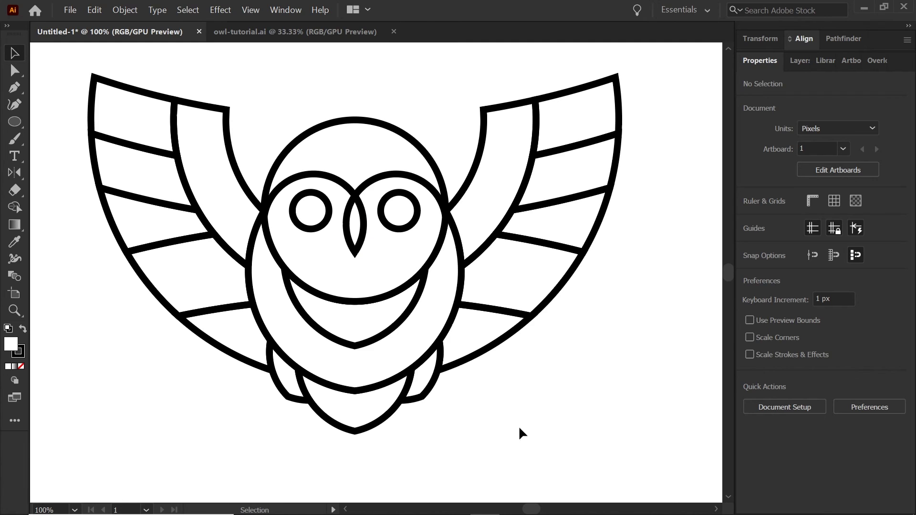
key("ctrl+minus")
left_click_drag(504, 371, 476, 341)
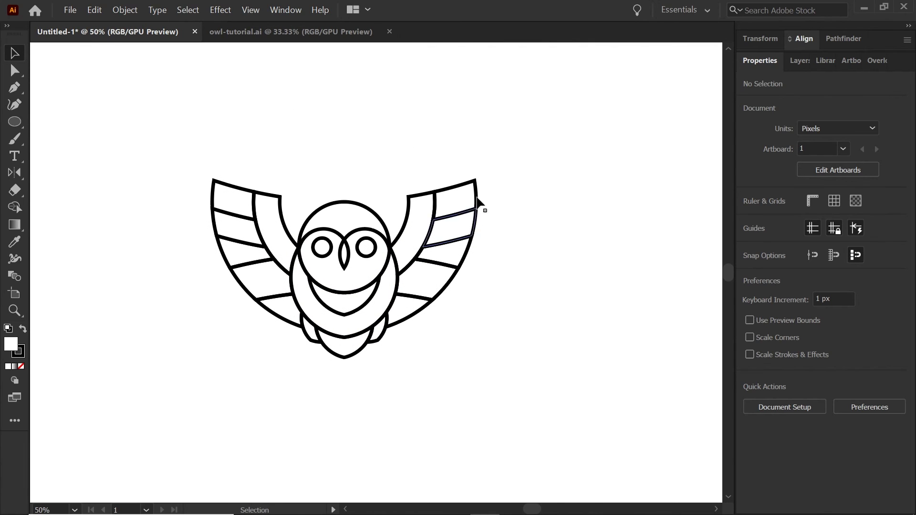
left_click_drag(379, 269, 343, 213)
key("ctrl+z")
left_click(509, 153)
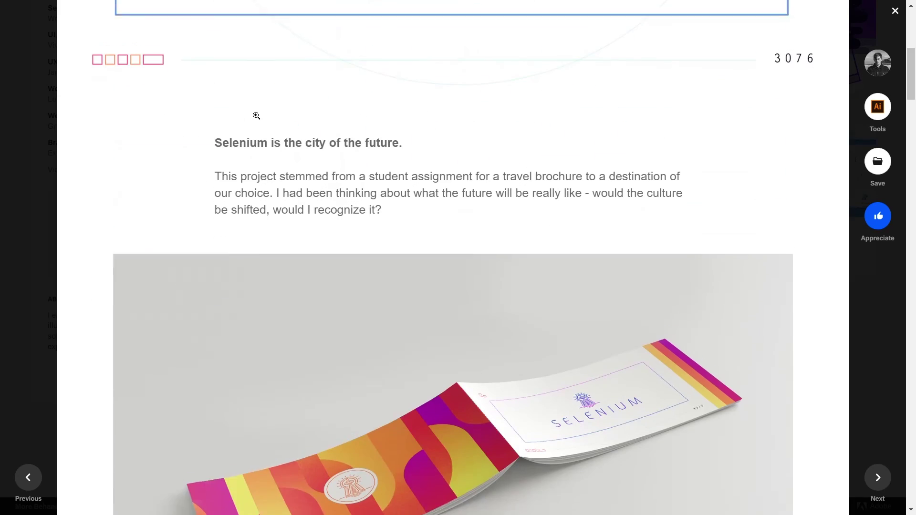
scroll(256, 115, "down", 8)
scroll(256, 116, "down", 6)
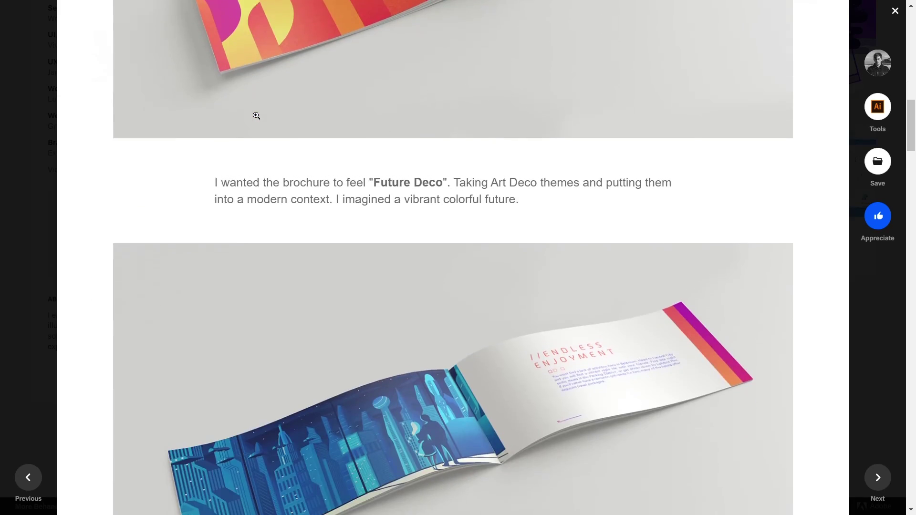